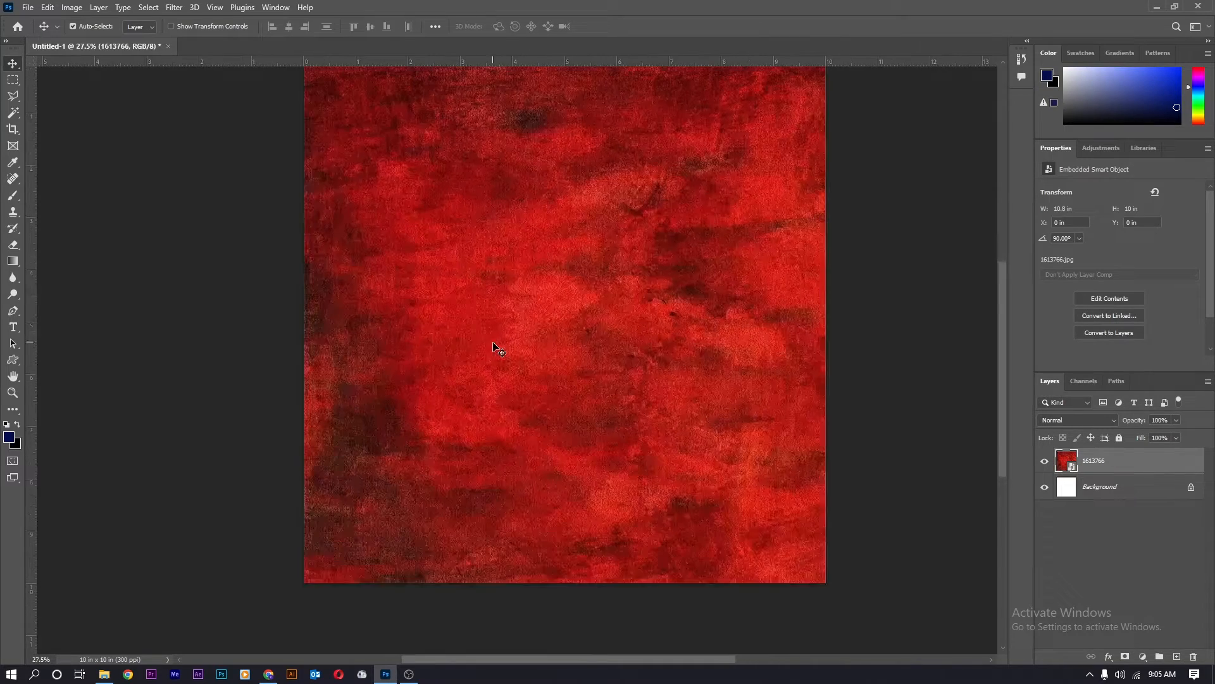
# Place the hamburger photo over the red texture, scaled to about 47% and centred.
pyautogui.scroll(-1, 438, 324)
pyautogui.moveTo(226, 580); pyautogui.dragTo(606, 278)
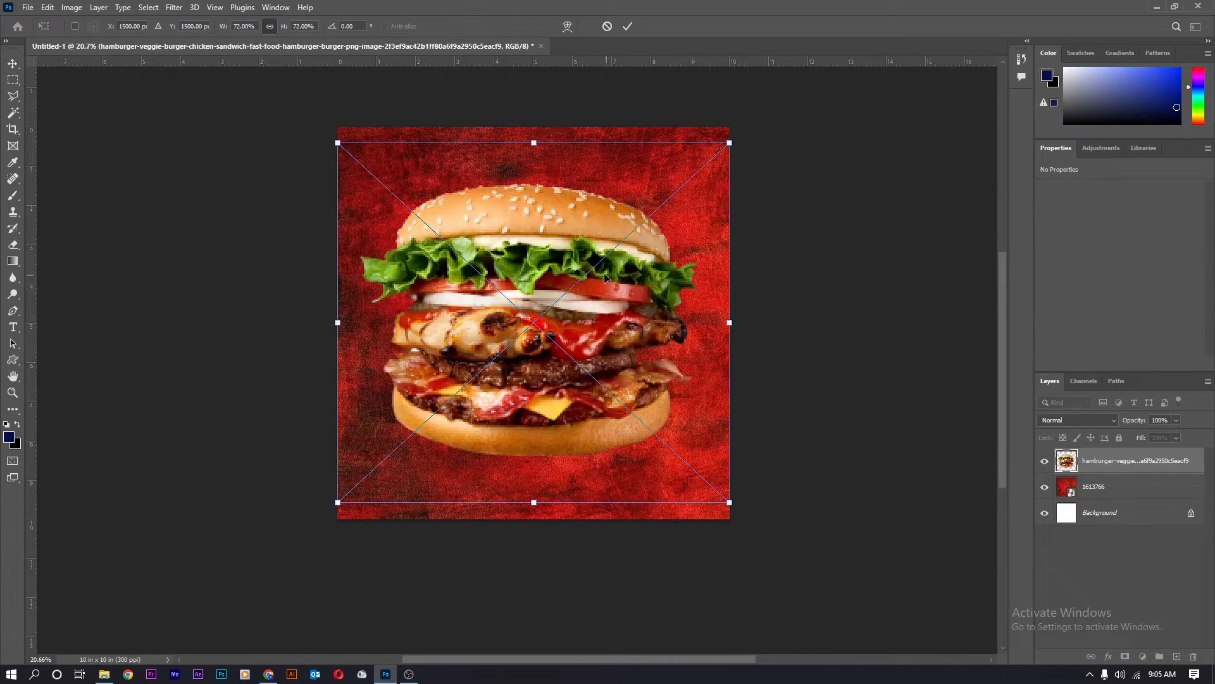
pyautogui.moveTo(725, 146); pyautogui.dragTo(662, 204)
pyautogui.moveTo(577, 281); pyautogui.dragTo(577, 298)
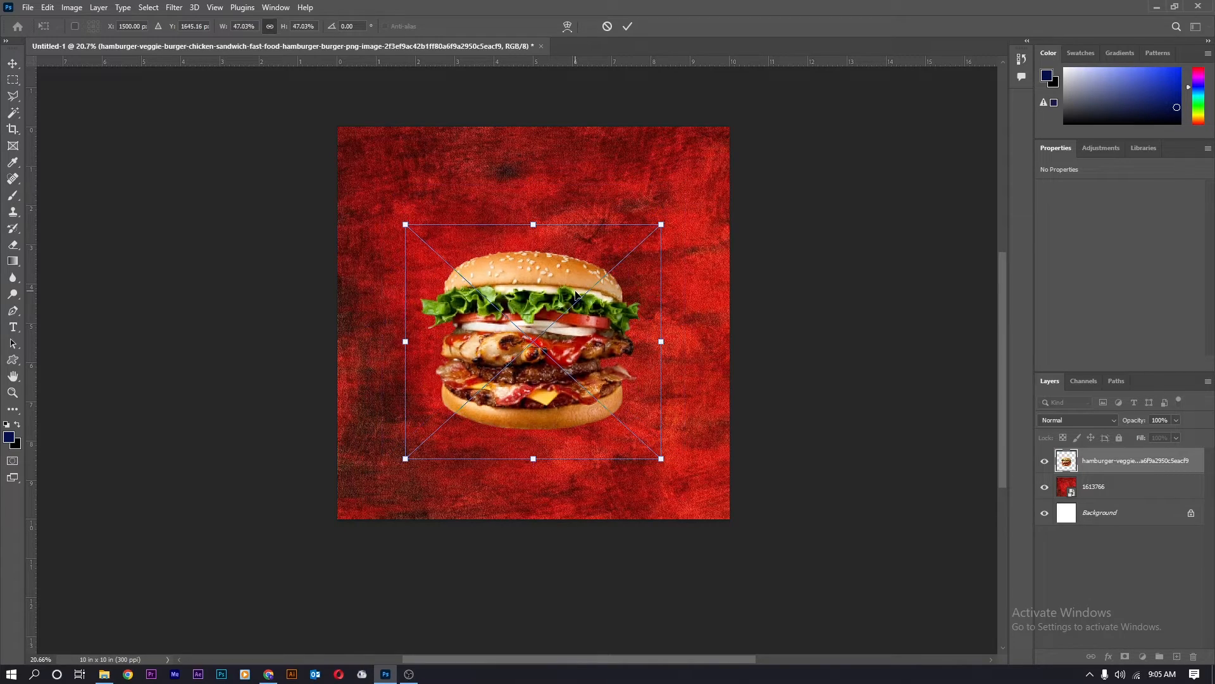
pyautogui.press('Return')
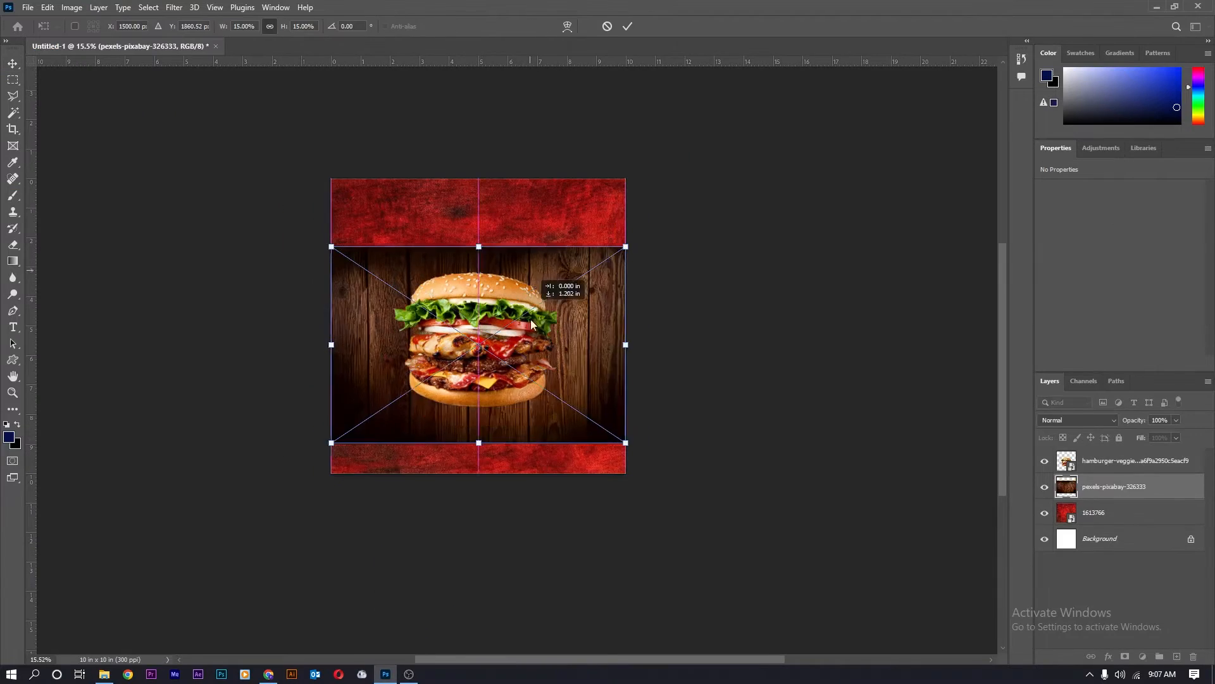
# Move the wood photo to the bottom and apply a perspective distortion narrowing its top edge.
pyautogui.moveTo(535, 280); pyautogui.dragTo(595, 380)
pyautogui.rightClick(602, 373)
pyautogui.click(633, 435)
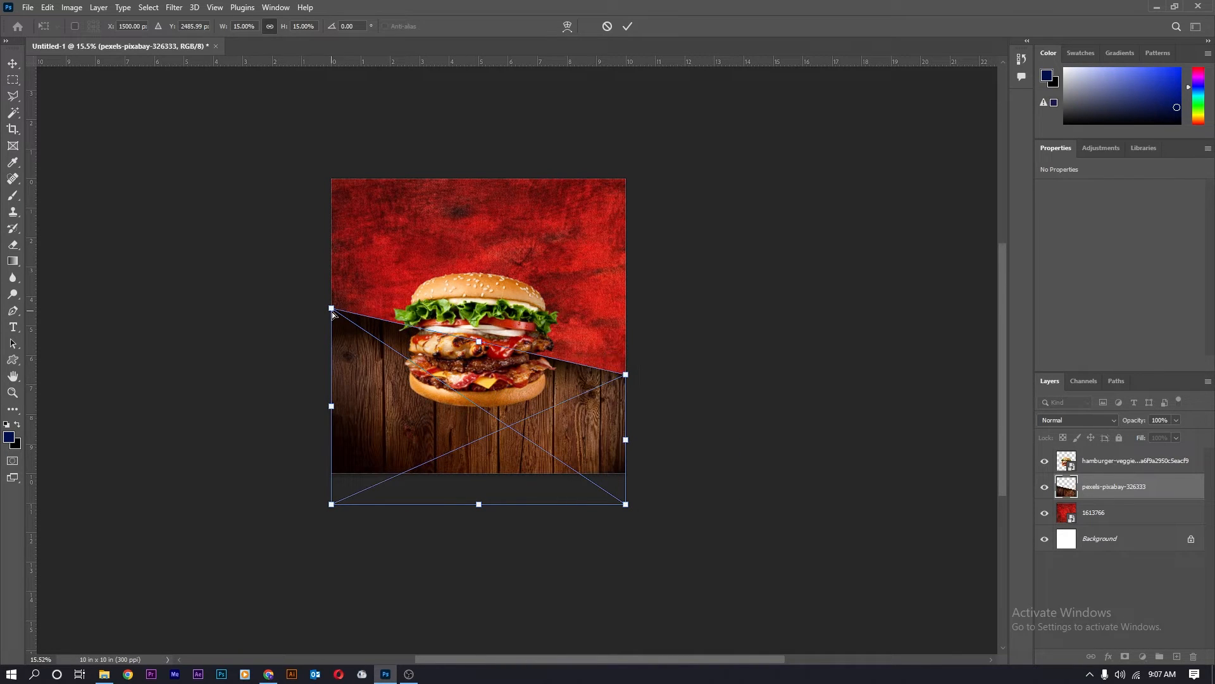
pyautogui.moveTo(331, 310); pyautogui.dragTo(343, 332)
pyautogui.hotkey('ctrl', 'z')
pyautogui.hotkey('ctrl', 'z')
pyautogui.rightClick(605, 376)
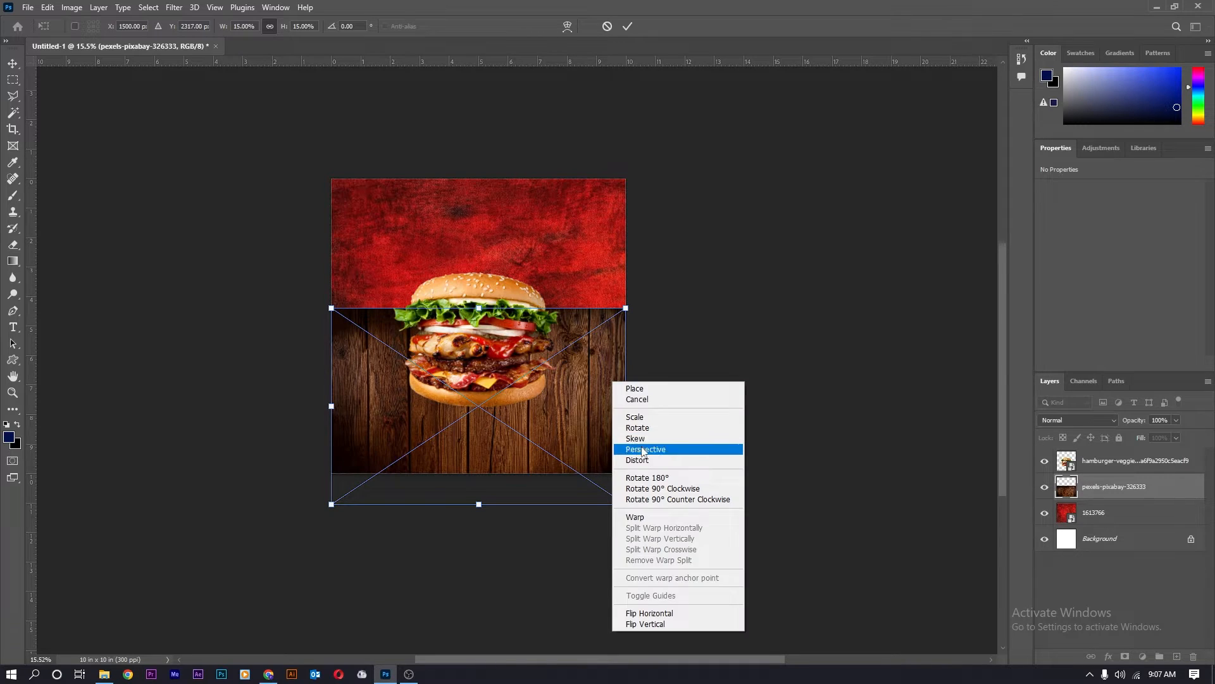
pyautogui.click(641, 448)
pyautogui.moveTo(625, 308); pyautogui.dragTo(564, 318)
pyautogui.moveTo(567, 369); pyautogui.dragTo(652, 450)
pyautogui.click(628, 25)
# Stretch the wood tabletop's left and right sides outward and commit the transform.
pyautogui.hotkey('ctrl', 't')
pyautogui.hotkey('ctrl', 'z')
pyautogui.moveTo(362, 451); pyautogui.dragTo(278, 454)
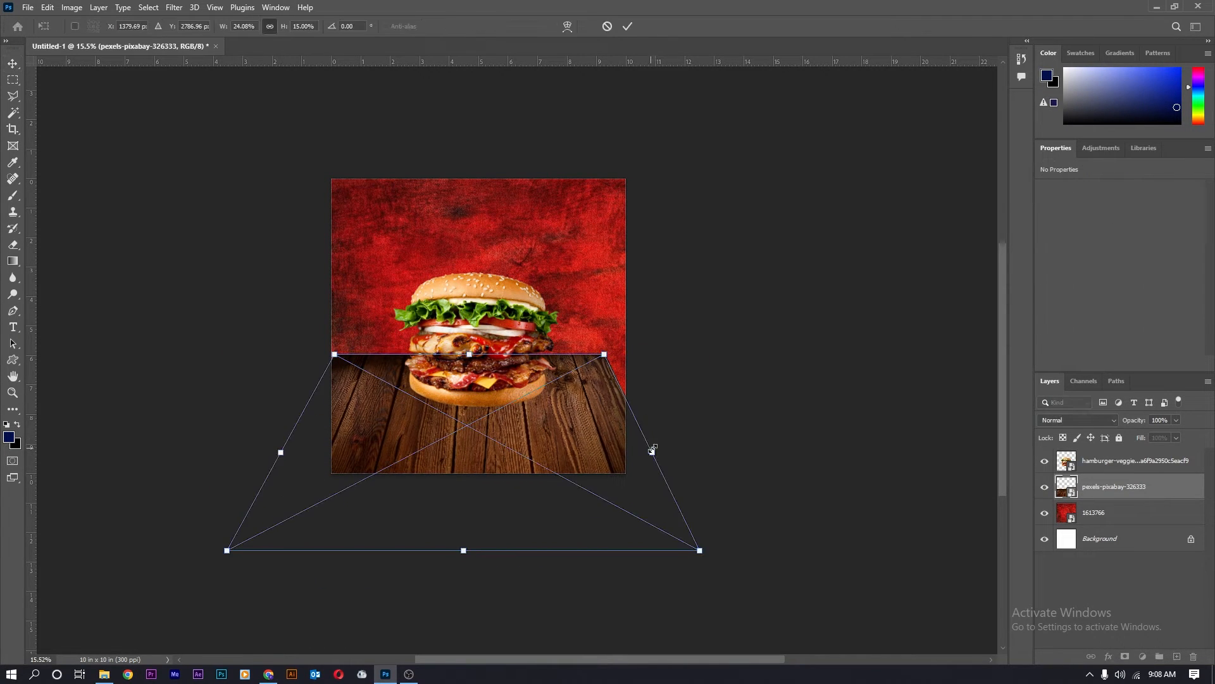
pyautogui.moveTo(652, 450); pyautogui.dragTo(716, 452)
pyautogui.moveTo(284, 449); pyautogui.dragTo(272, 453)
pyautogui.press('Return')
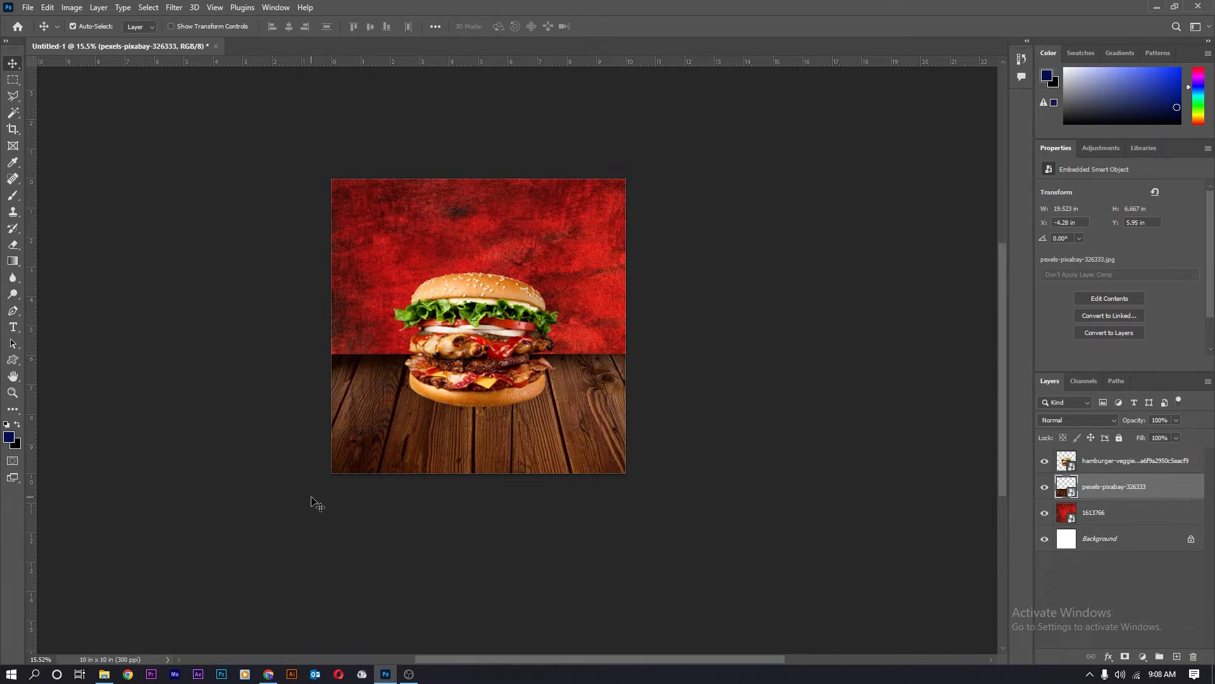
pyautogui.scroll(4, 491, 332)
pyautogui.scroll(-2, 488, 336)
# Shrink the placed onion rings and tuck them into the top-left corner.
pyautogui.scroll(-1, 487, 335)
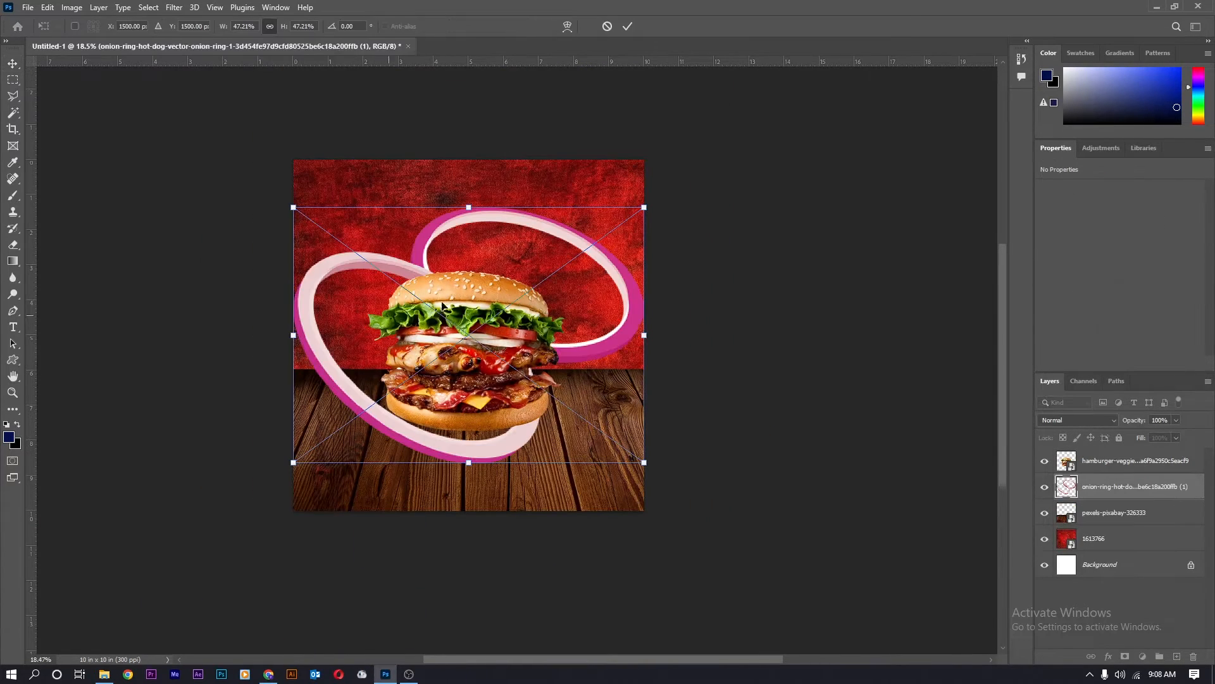
pyautogui.moveTo(642, 209); pyautogui.dragTo(372, 178)
pyautogui.moveTo(397, 234); pyautogui.dragTo(353, 207)
pyautogui.moveTo(351, 191); pyautogui.dragTo(339, 198)
pyautogui.press('Return')
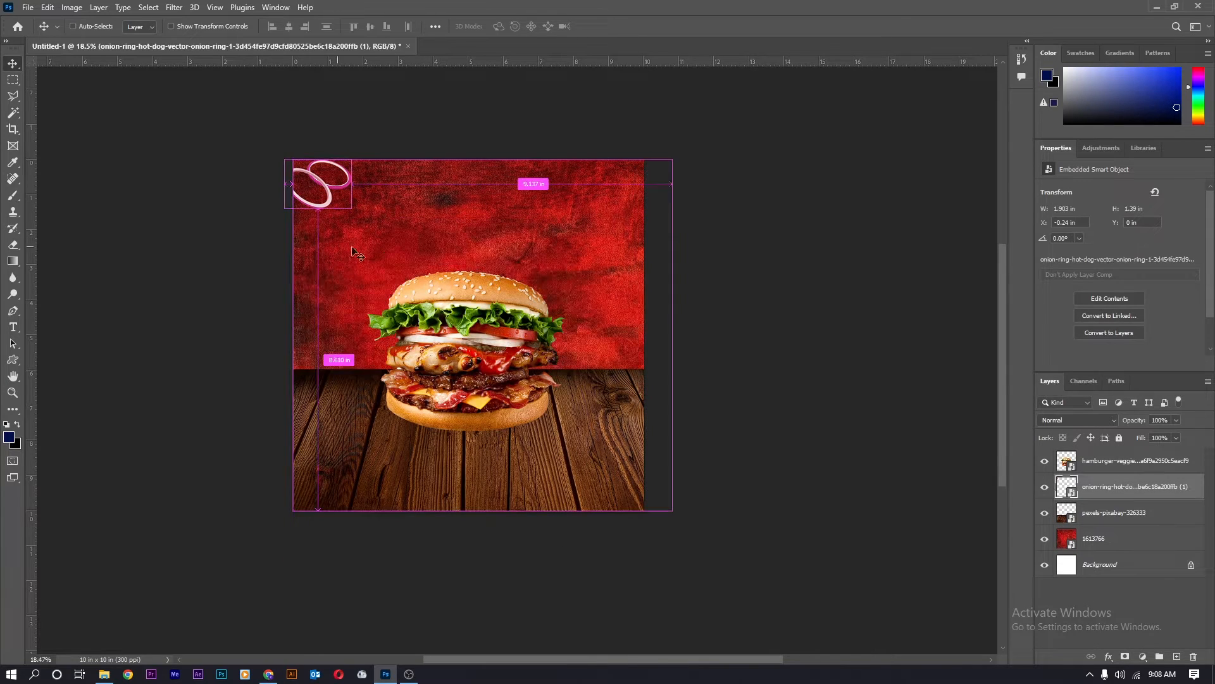
# Copy the onion rings onto the table in front of the burger, enlarged and rotated about 44°.
pyautogui.moveTo(328, 205); pyautogui.dragTo(374, 422)
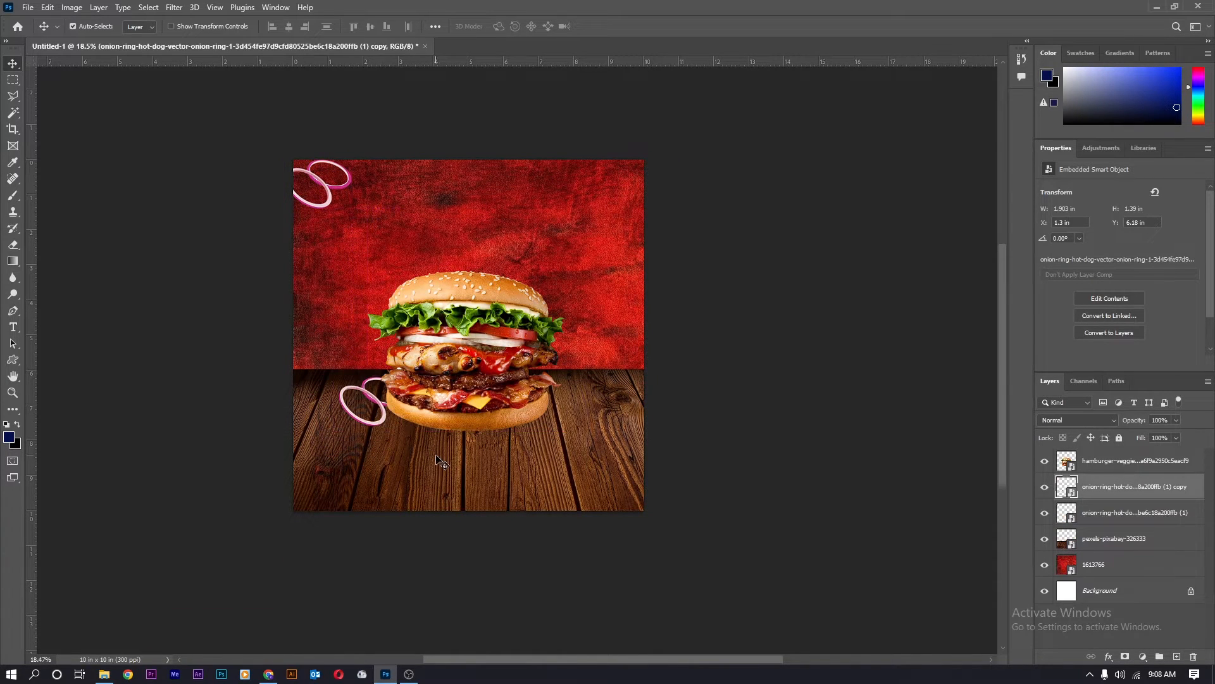
pyautogui.hotkey('ctrl', ']')
pyautogui.hotkey('ctrl', 't')
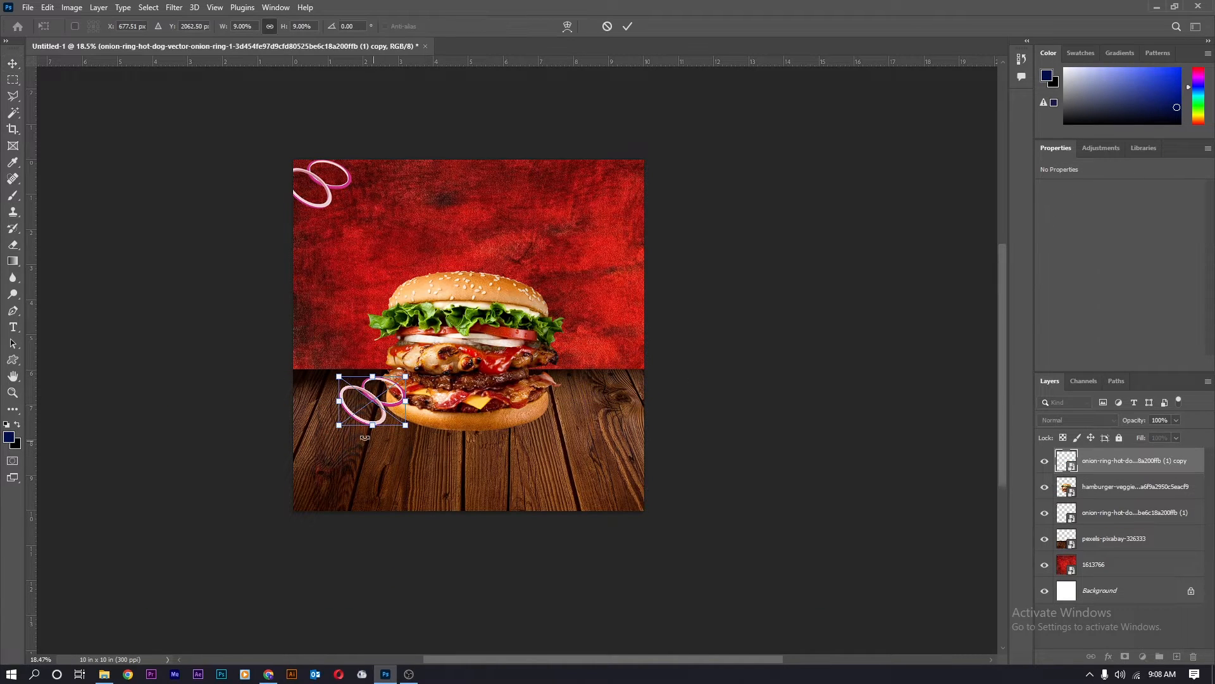
pyautogui.moveTo(338, 376); pyautogui.dragTo(329, 369)
pyautogui.doubleClick(346, 416)
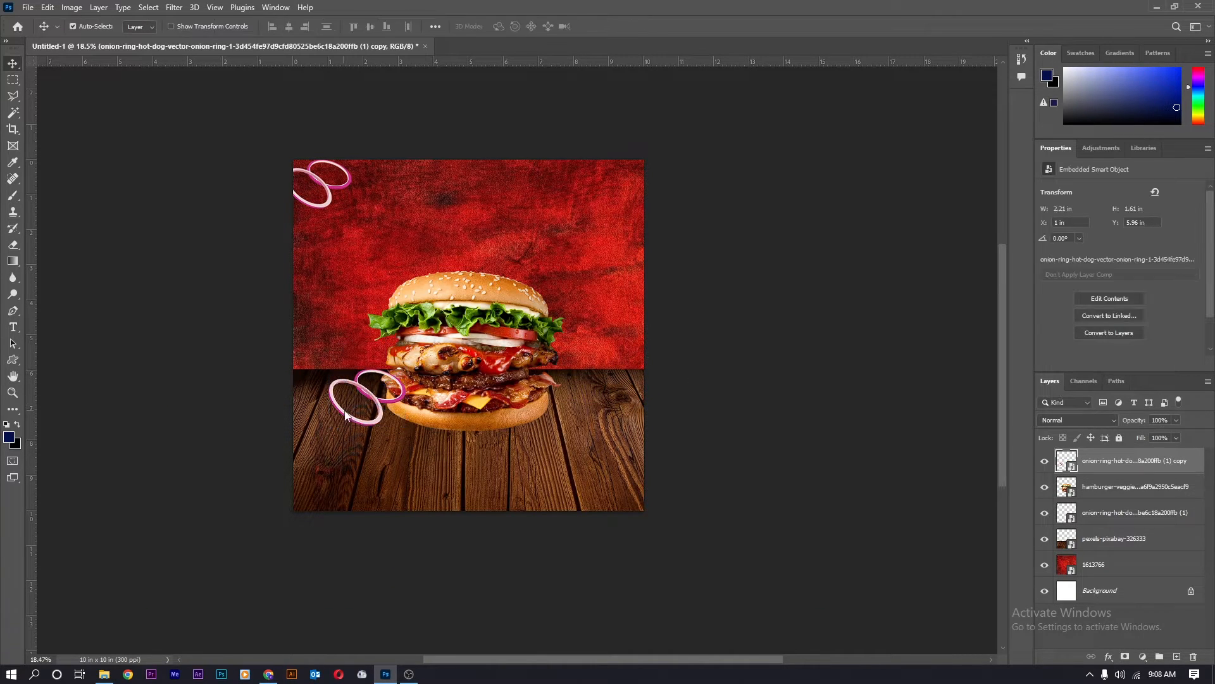
pyautogui.hotkey('ctrl', 't')
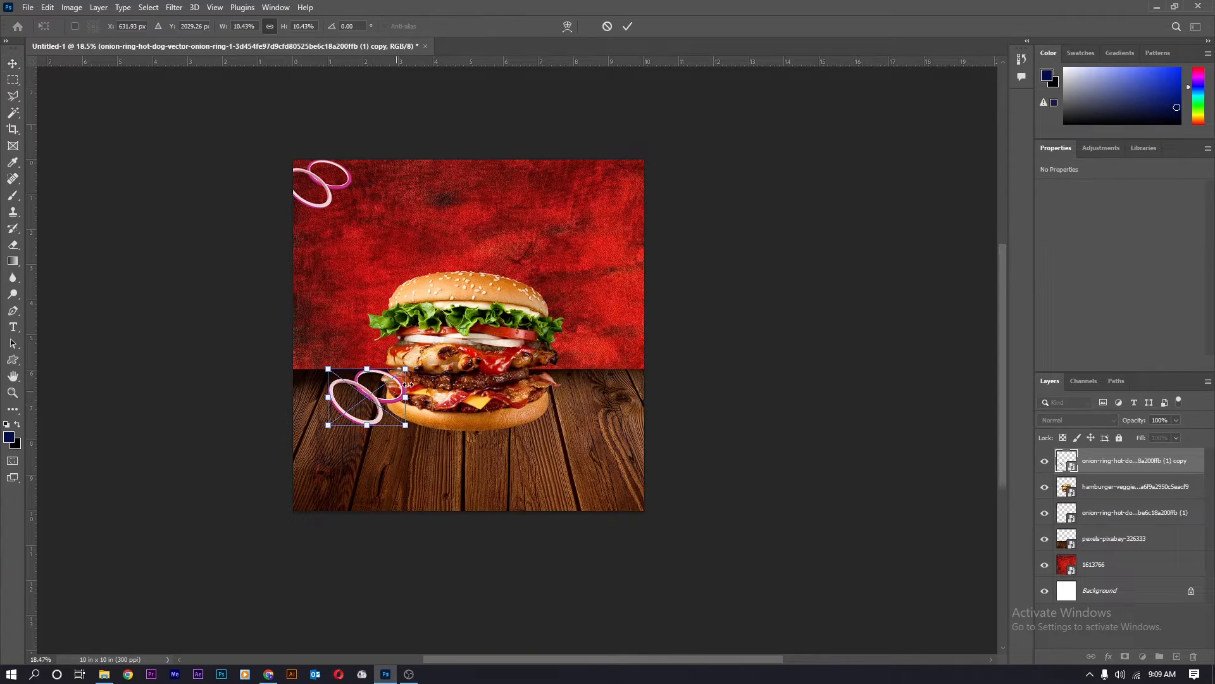
pyautogui.moveTo(419, 368); pyautogui.dragTo(430, 414)
pyautogui.press('Return')
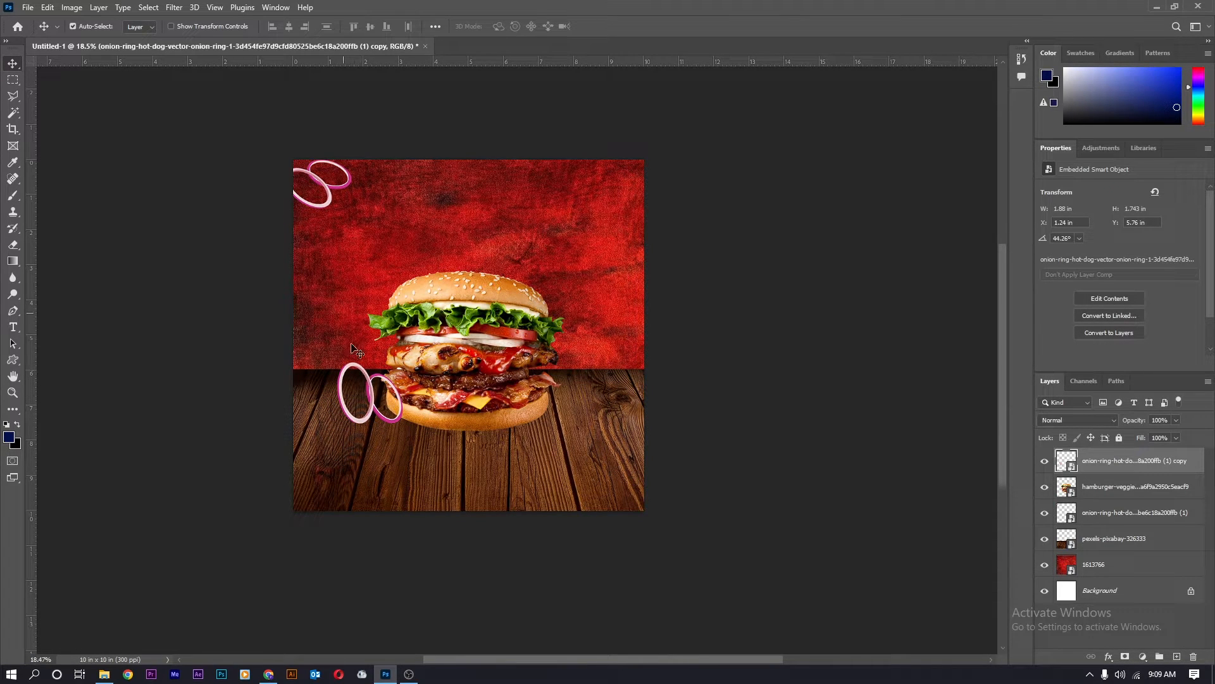
# Add onion-ring copies at the upper right and behind the burger's right side, nudged slightly down.
pyautogui.moveTo(369, 382); pyautogui.dragTo(589, 200)
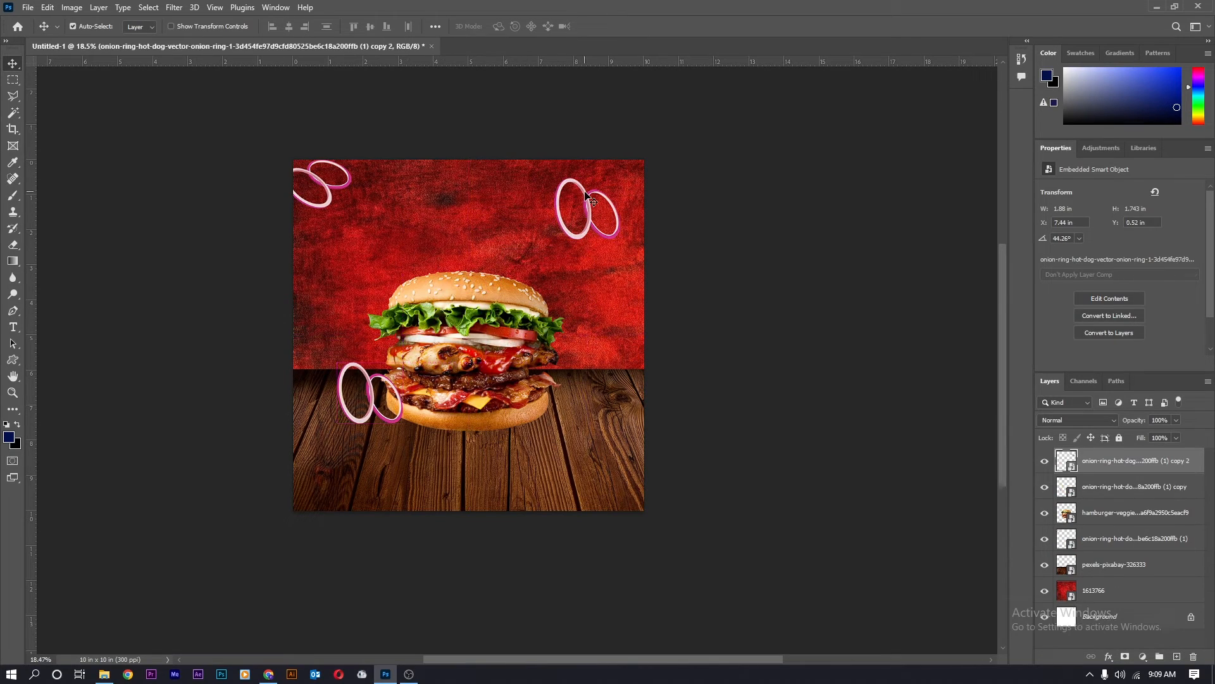
pyautogui.scroll(3, 582, 224)
pyautogui.moveTo(244, 502); pyautogui.dragTo(523, 378)
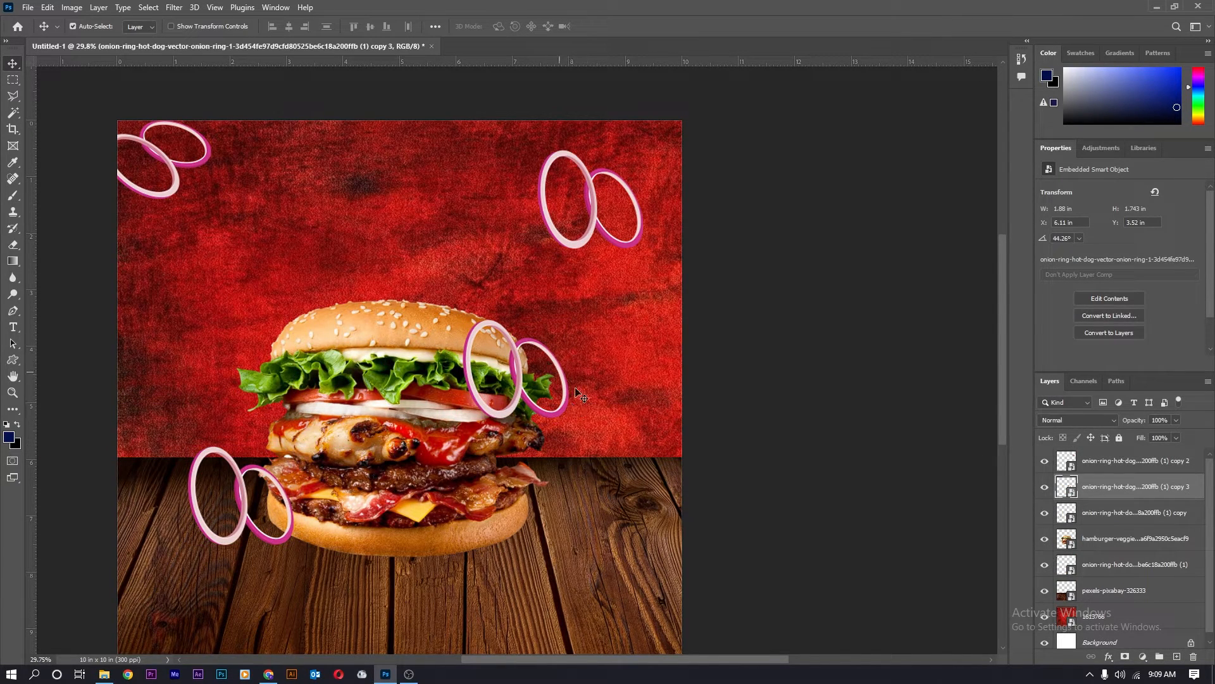
pyautogui.scroll(2, 532, 396)
pyautogui.hotkey('ctrl', '[')
pyautogui.hotkey('ctrl', '[')
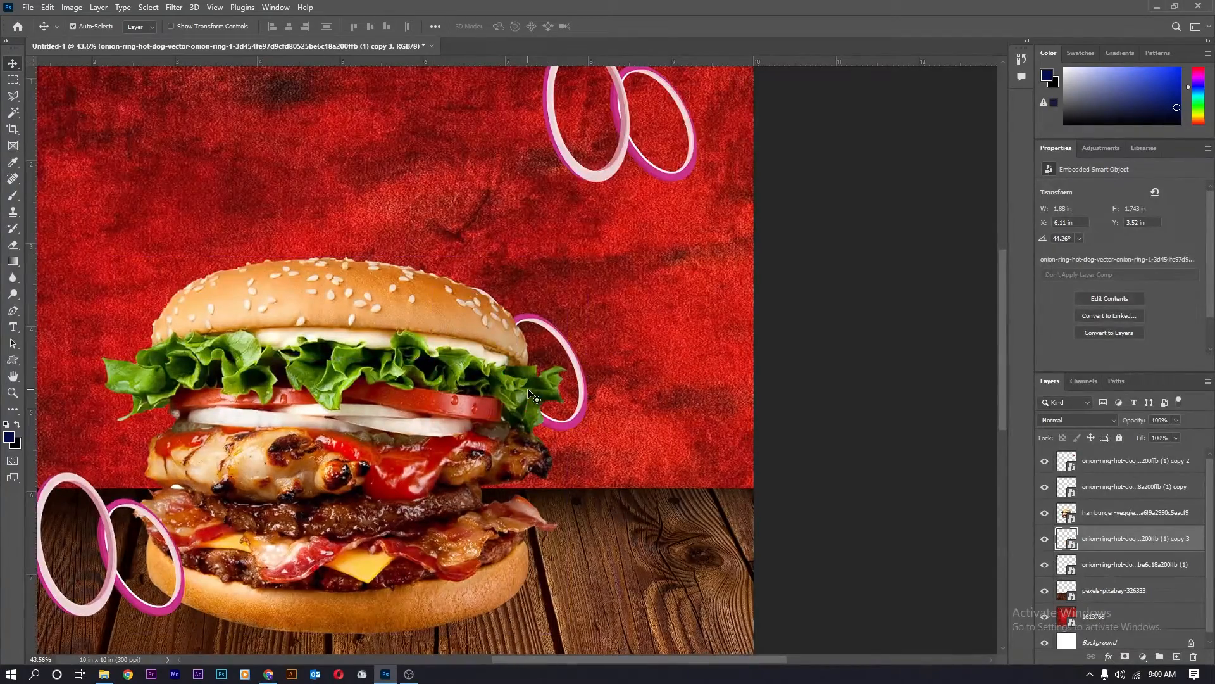
pyautogui.scroll(-2, 528, 390)
pyautogui.moveTo(552, 396); pyautogui.dragTo(549, 413)
pyautogui.scroll(-5, 562, 360)
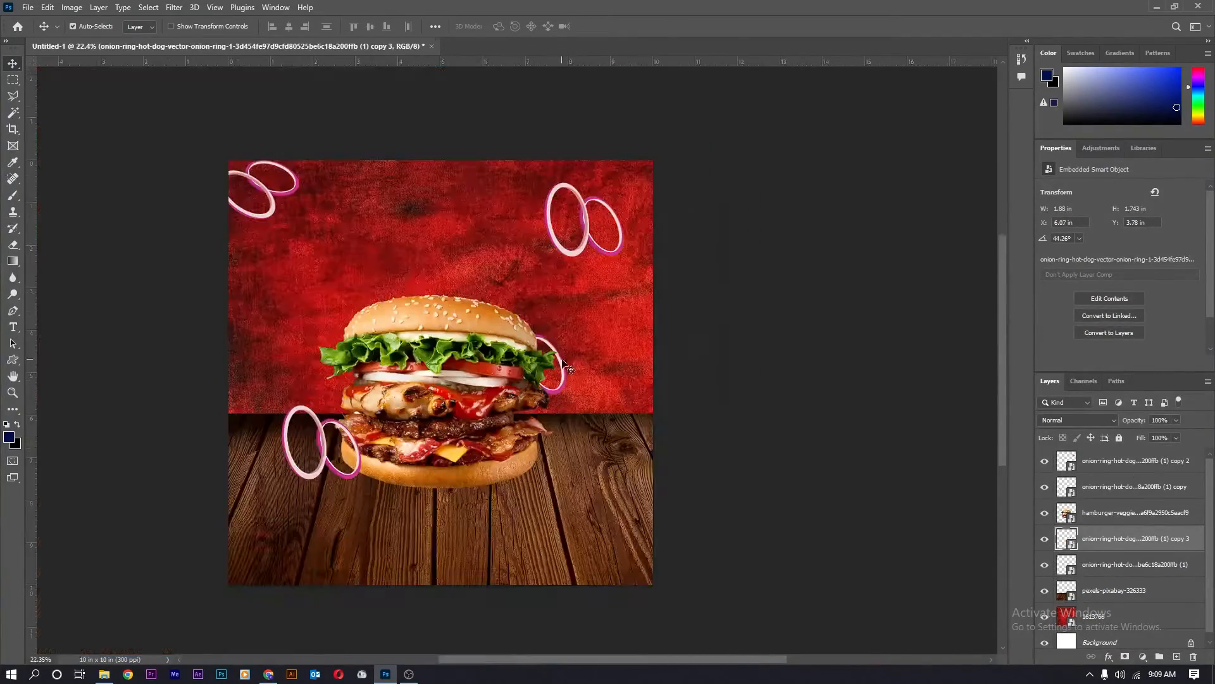
pyautogui.scroll(3, 226, 166)
pyautogui.scroll(-3, 240, 184)
pyautogui.scroll(2, 253, 203)
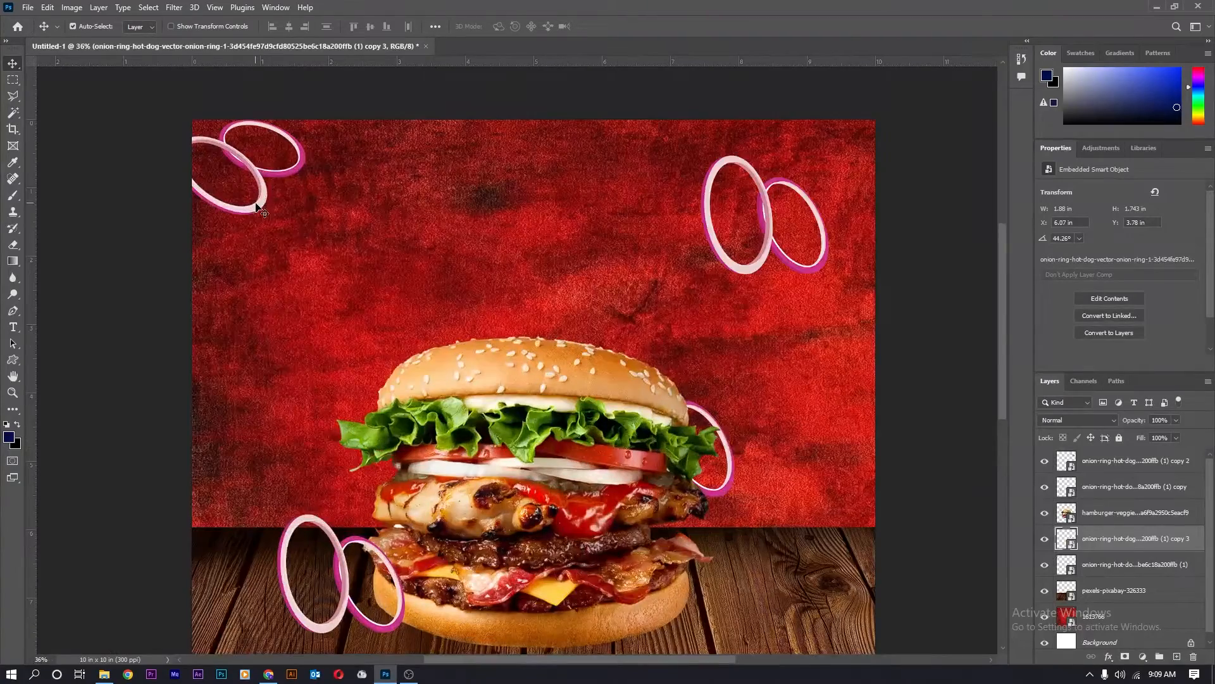
pyautogui.click(347, 576)
pyautogui.scroll(-3, 347, 576)
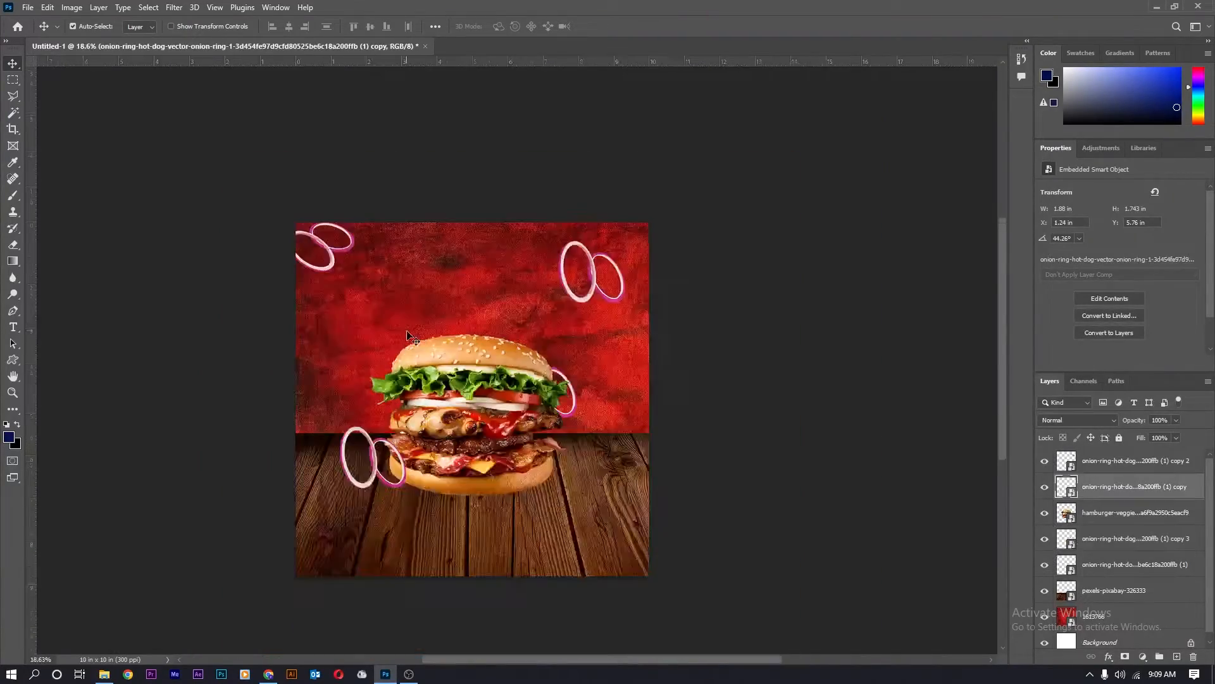
pyautogui.scroll(3, 347, 388)
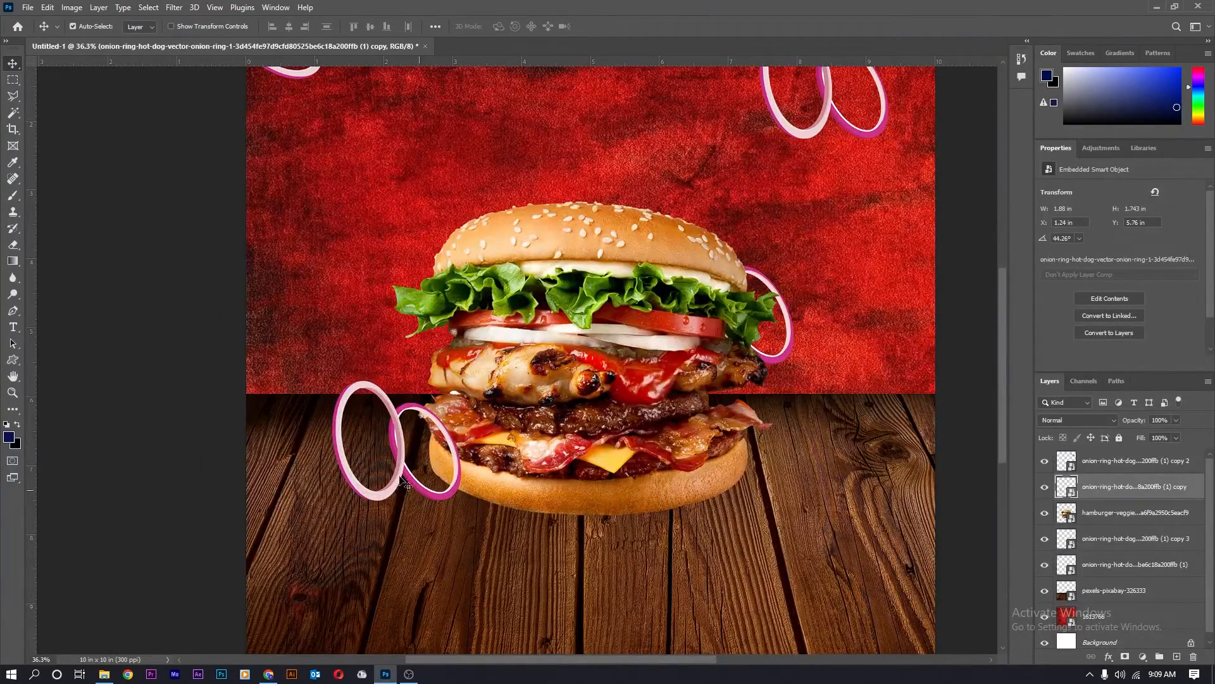
# Give the table onion rings a black drop shadow, pushed farther below and lightened.
pyautogui.doubleClick(1199, 495)
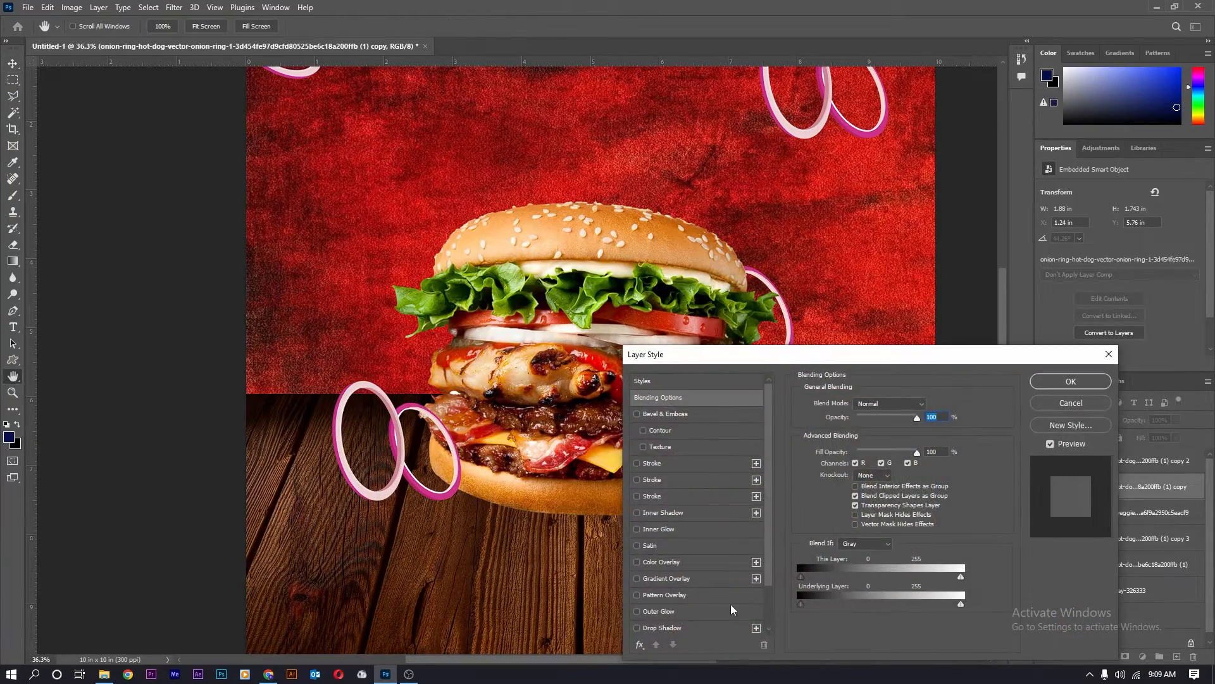
pyautogui.click(715, 632)
pyautogui.click(926, 406)
pyautogui.click(671, 279)
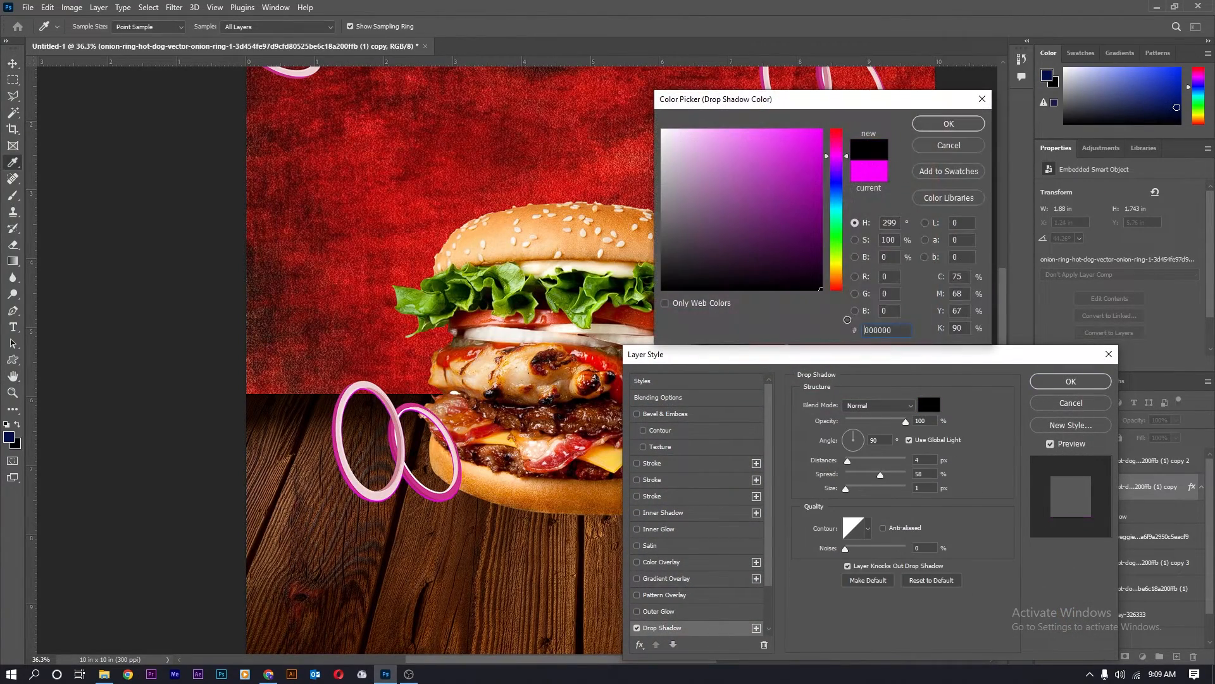
pyautogui.click(943, 119)
pyautogui.moveTo(847, 461); pyautogui.dragTo(859, 490)
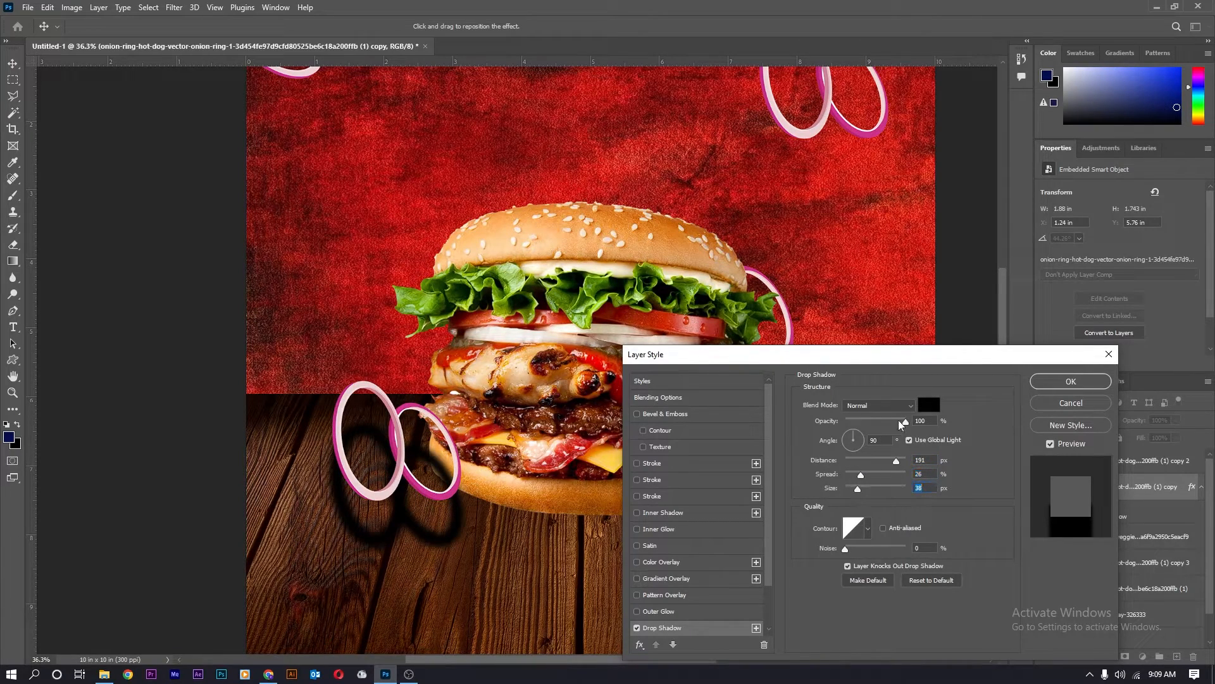
pyautogui.moveTo(901, 423); pyautogui.dragTo(882, 421)
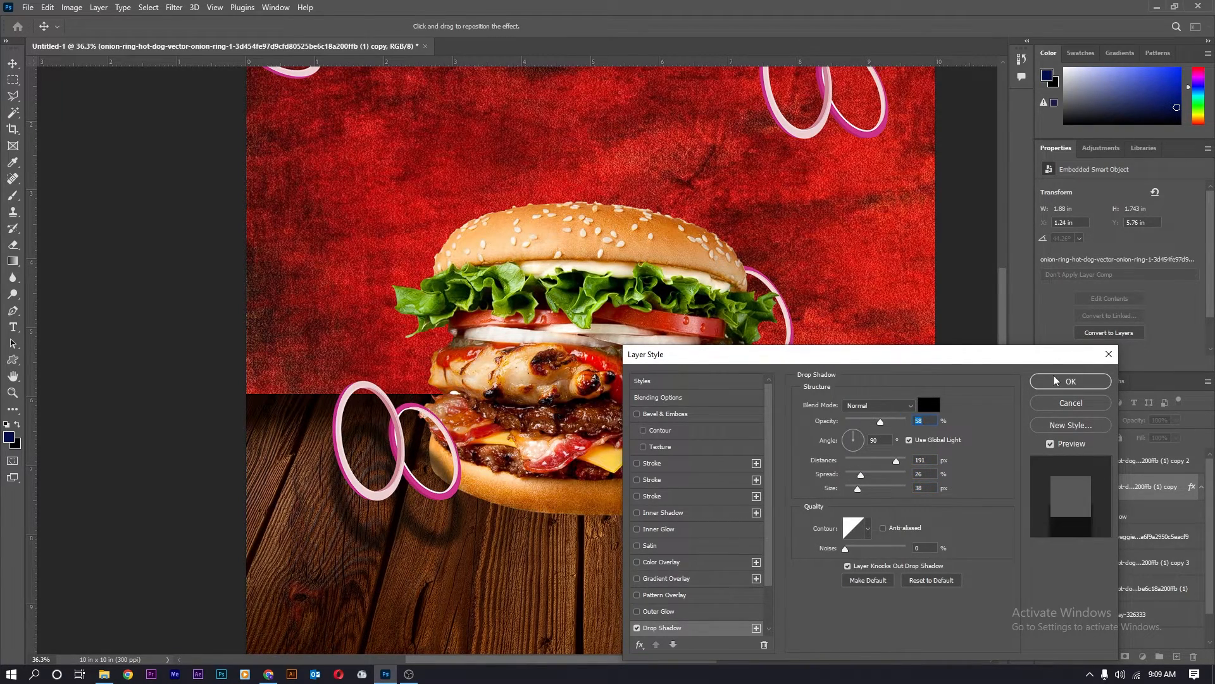
pyautogui.click(1055, 381)
# Apply a 9.2-pixel Gaussian blur to the onion-ring copy.
pyautogui.click(186, 6)
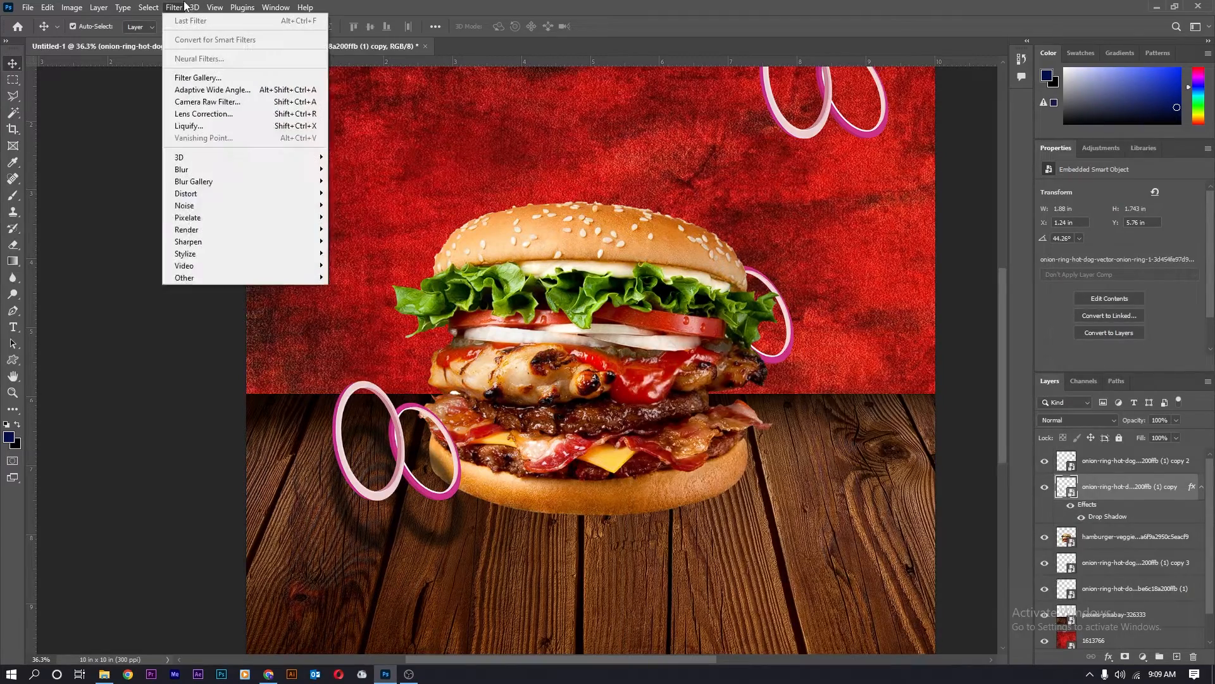
pyautogui.moveTo(198, 172)
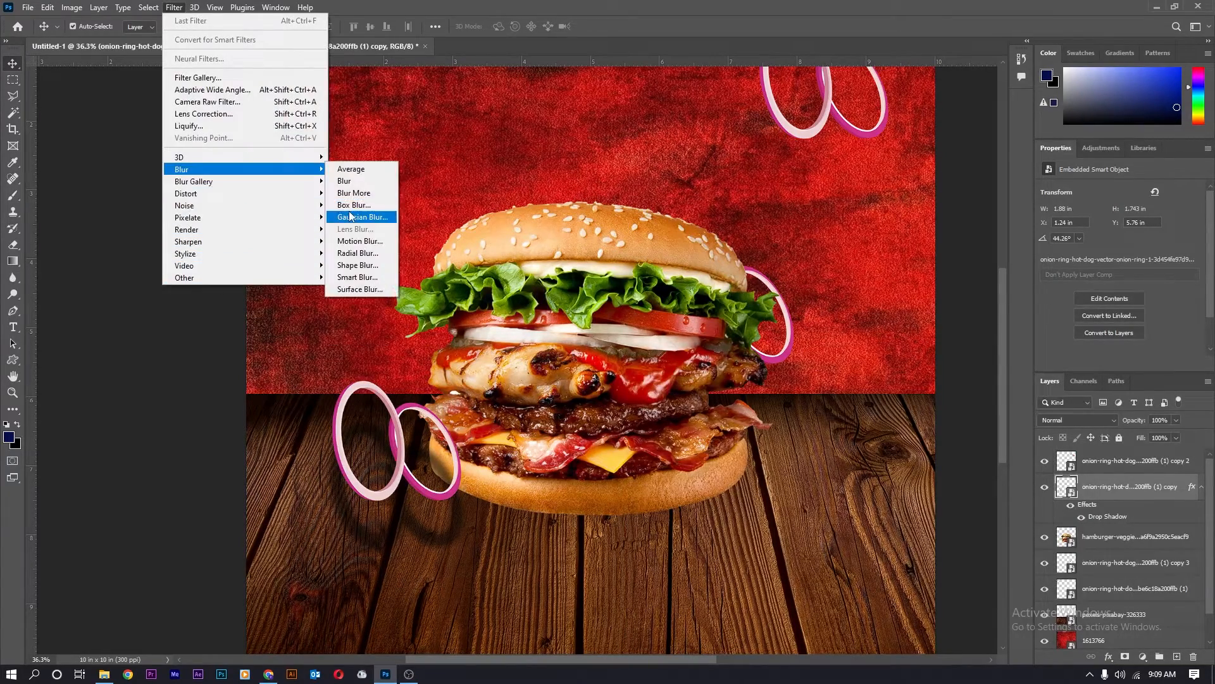
pyautogui.click(358, 217)
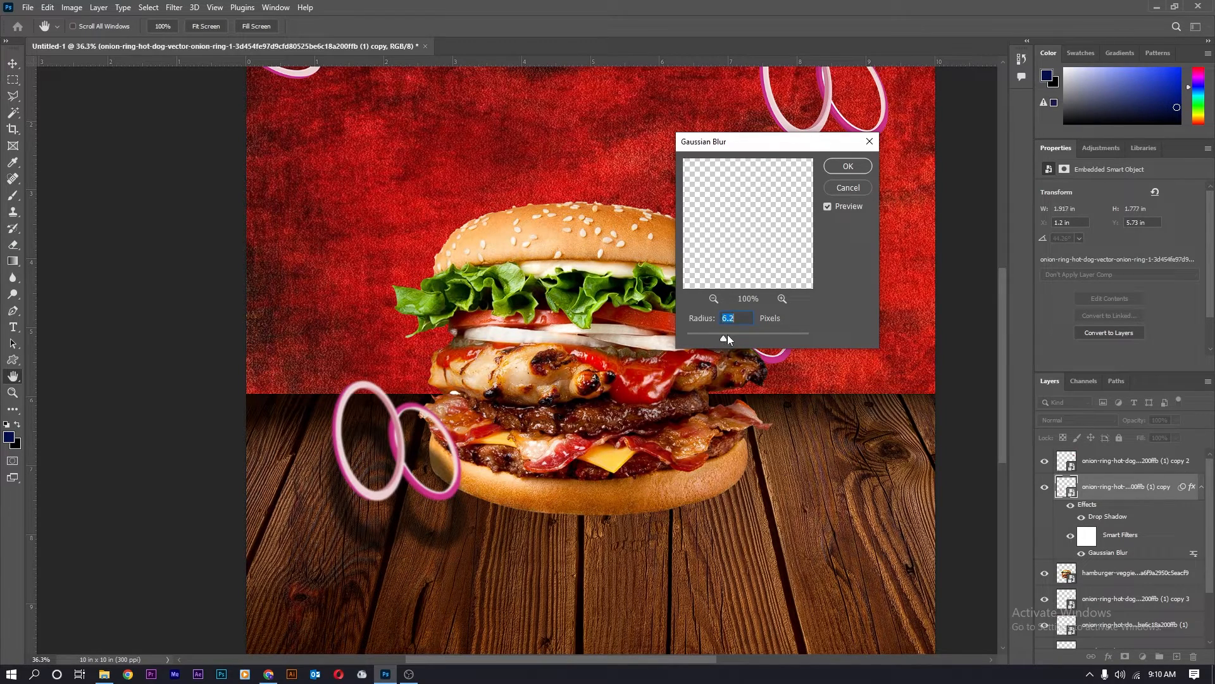
pyautogui.moveTo(728, 336); pyautogui.dragTo(727, 337)
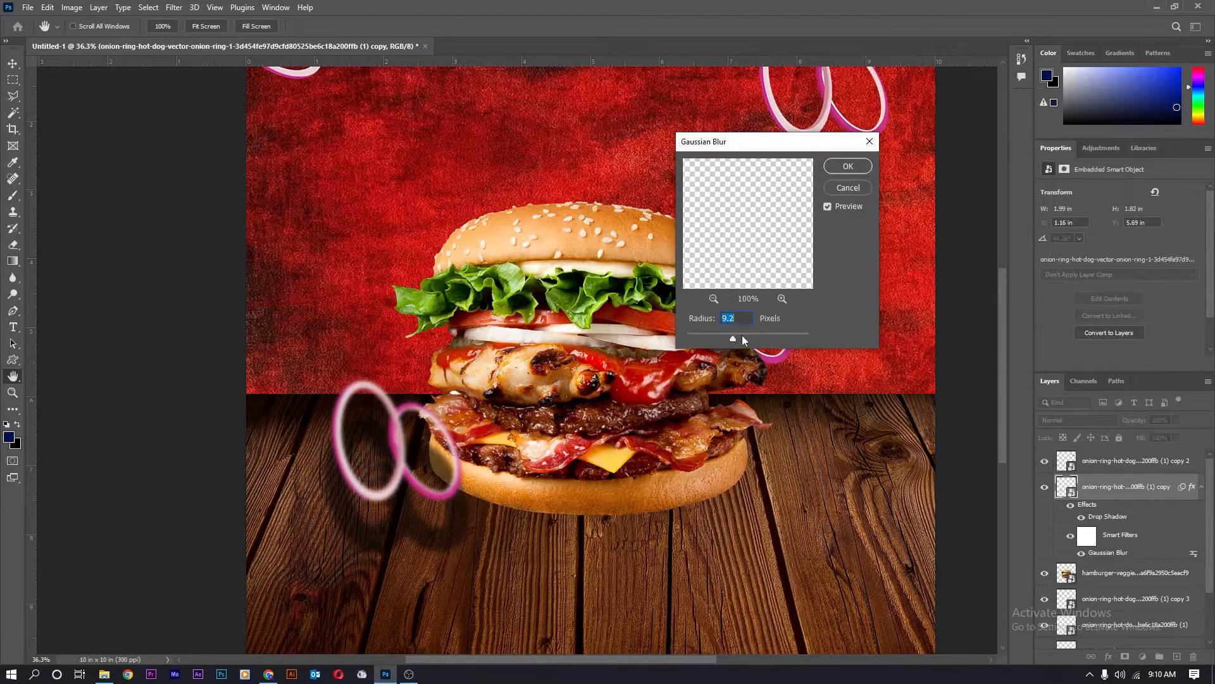
pyautogui.click(848, 166)
pyautogui.press('v')
pyautogui.scroll(-4, 443, 276)
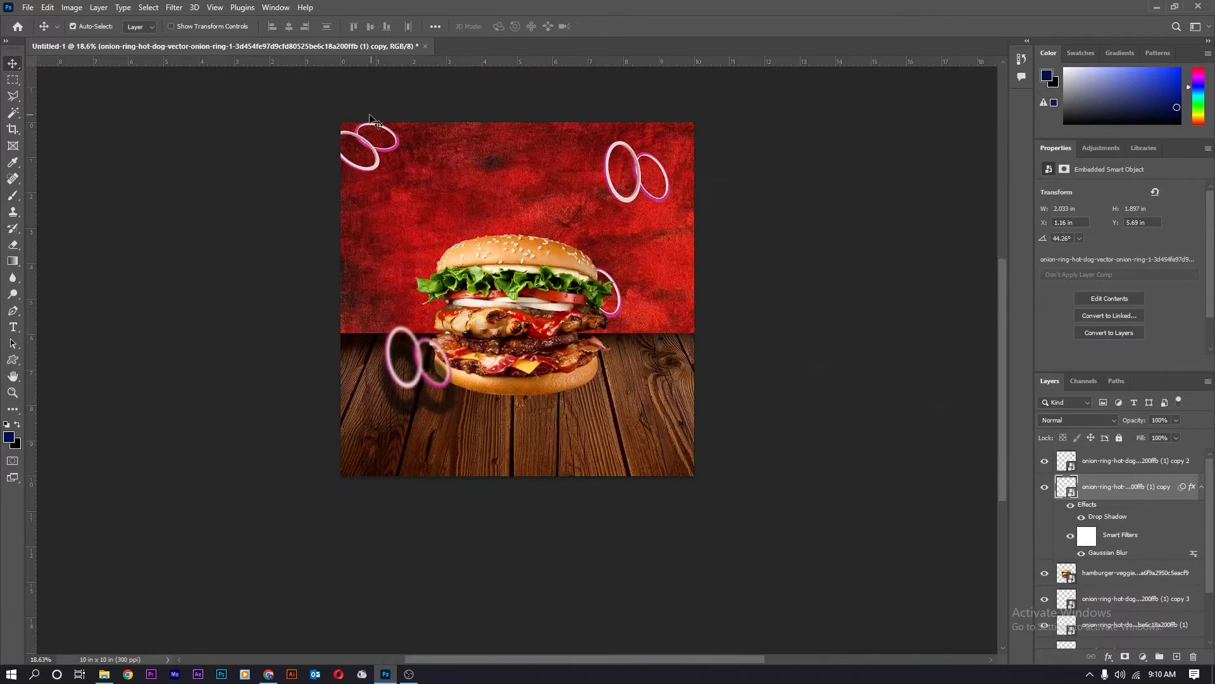
# Set the onion-ring shadow spread to 3%, then place the basil leaf upper left, shrunk and rotated -21°.
pyautogui.doubleClick(1108, 517)
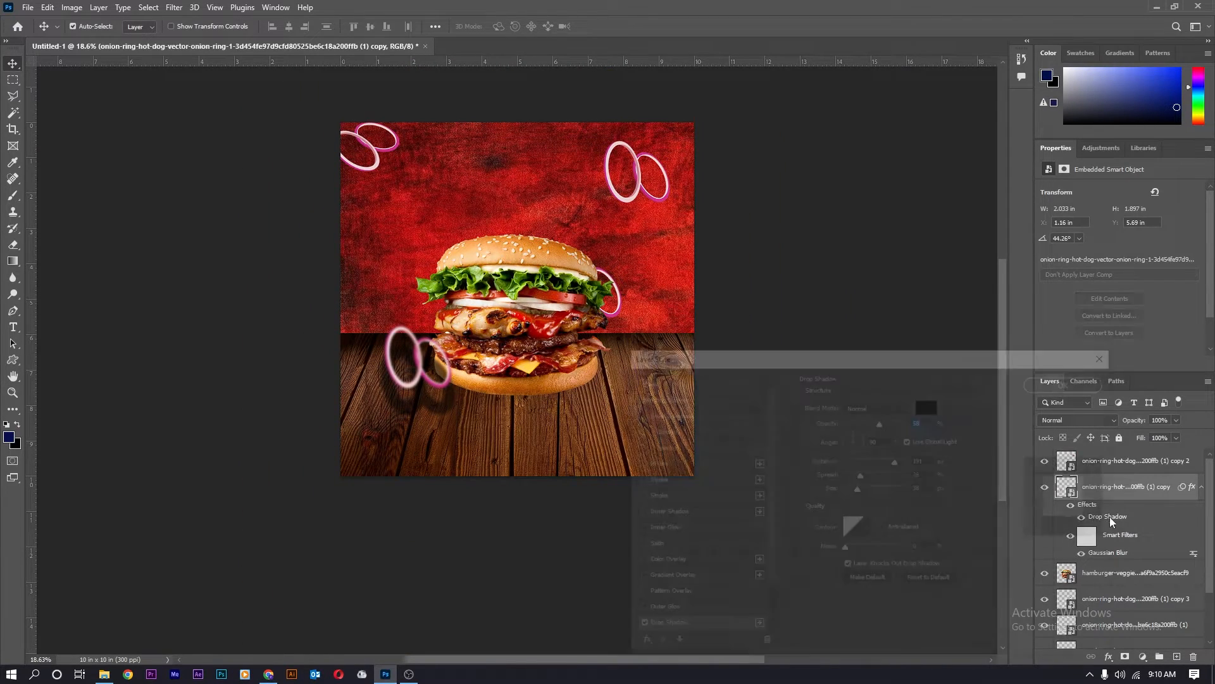
pyautogui.moveTo(860, 481); pyautogui.dragTo(849, 489)
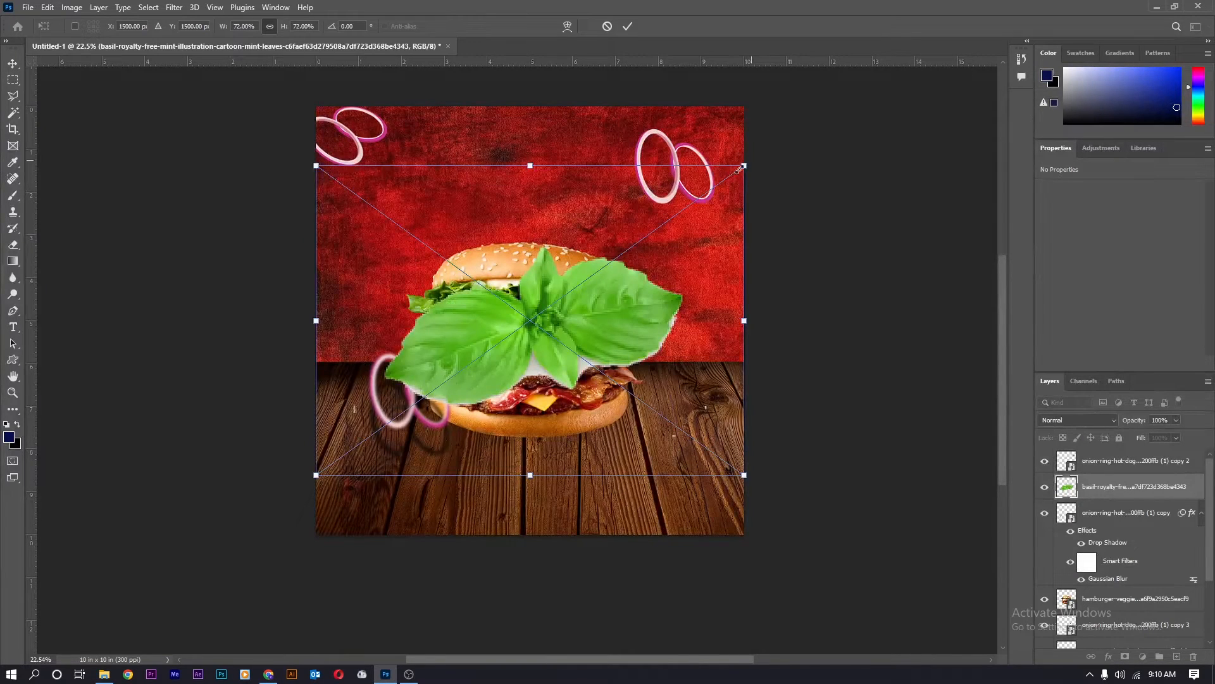
pyautogui.moveTo(744, 166); pyautogui.dragTo(442, 217)
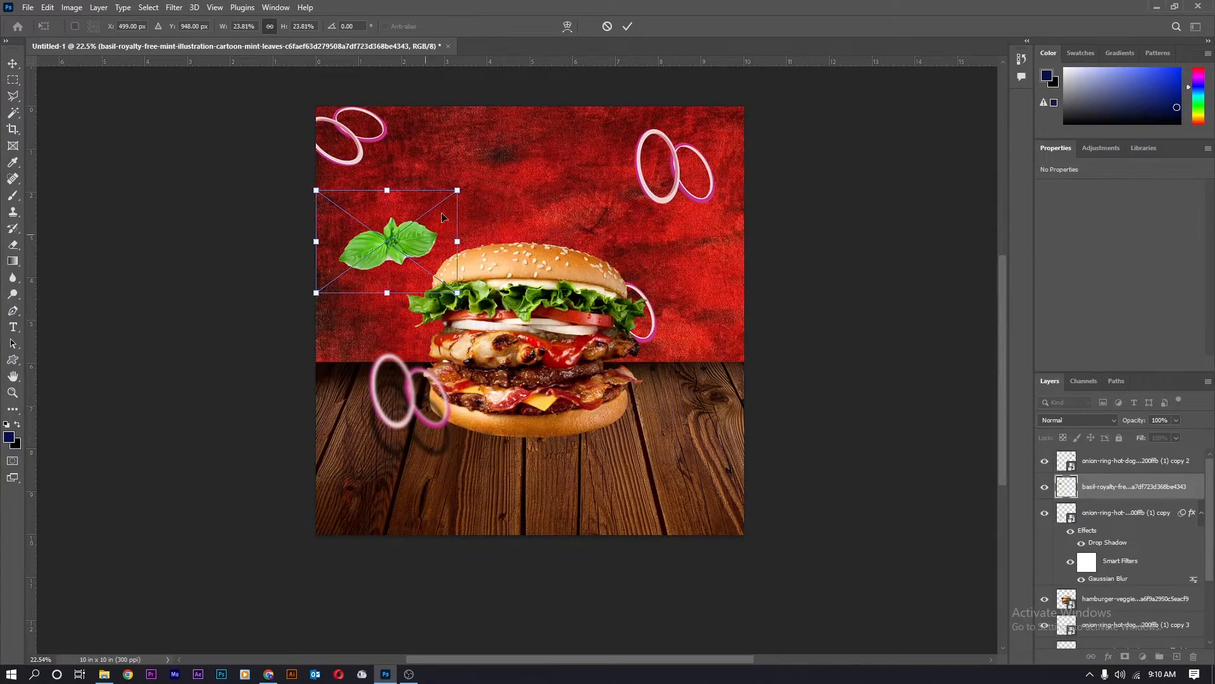
pyautogui.moveTo(472, 165); pyautogui.dragTo(430, 203)
pyautogui.press('Return')
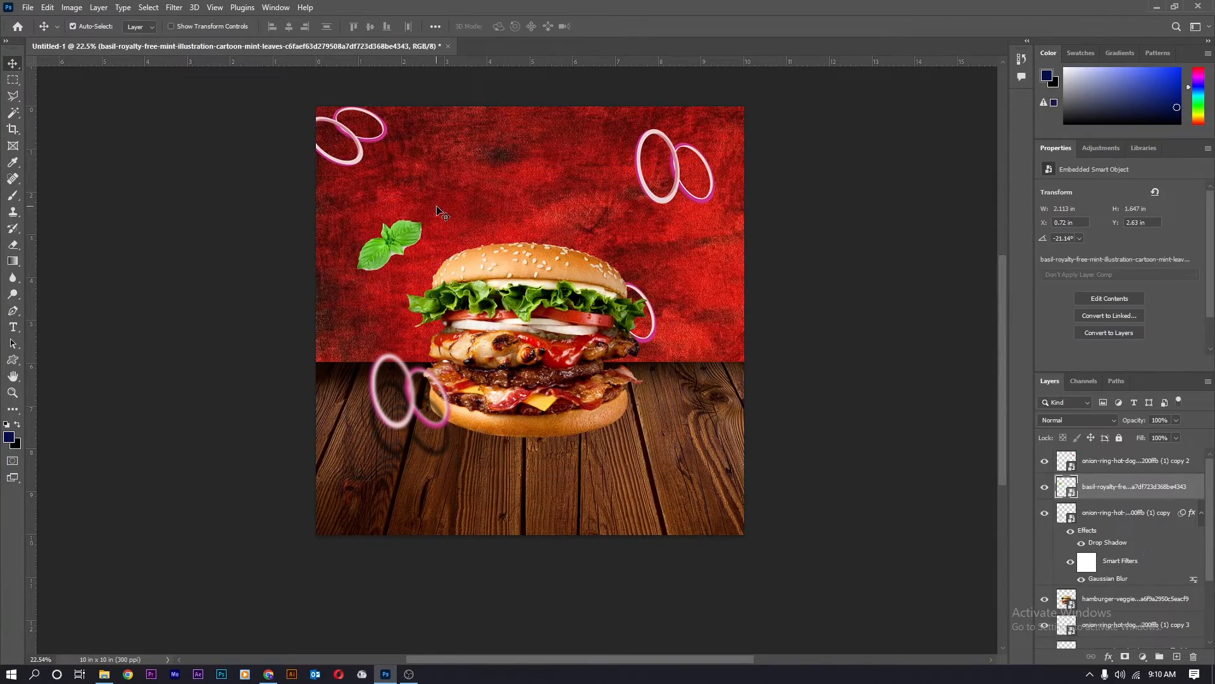
pyautogui.scroll(2, 390, 248)
pyautogui.scroll(3, 390, 248)
pyautogui.scroll(-2, 400, 244)
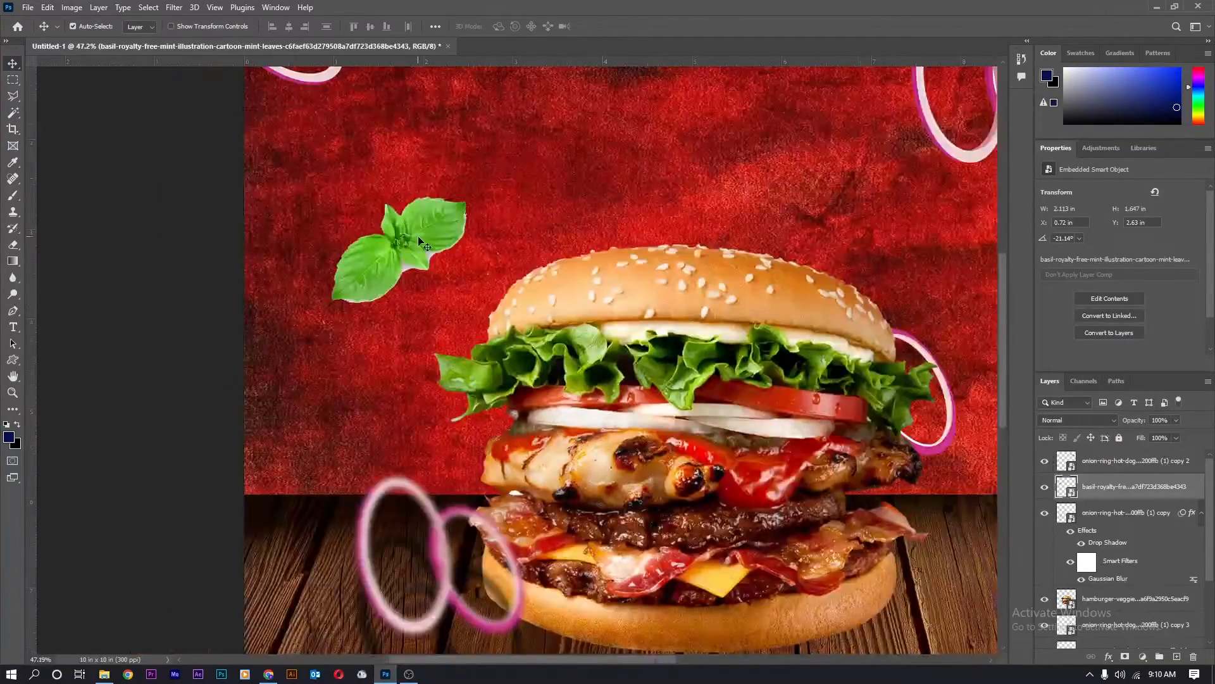
pyautogui.scroll(4, 417, 240)
# Rasterize the basil layer and delete the white patch between its leaves with the Magic Wand.
pyautogui.rightClick(1156, 495)
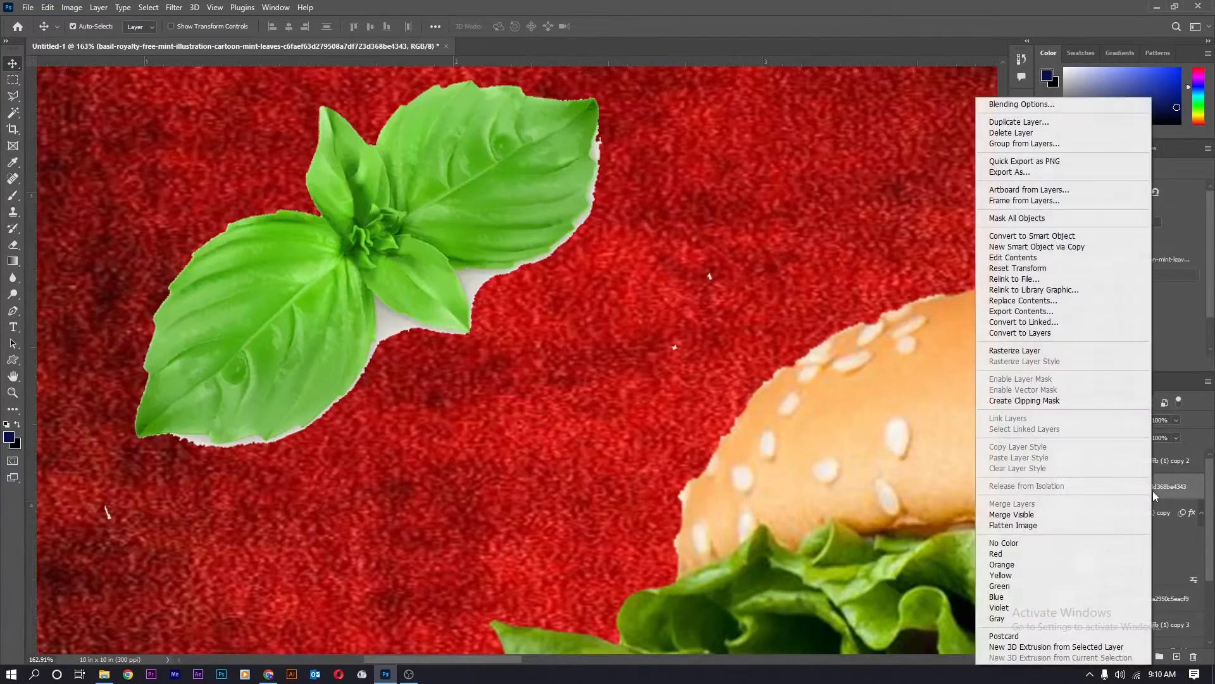
pyautogui.click(1031, 350)
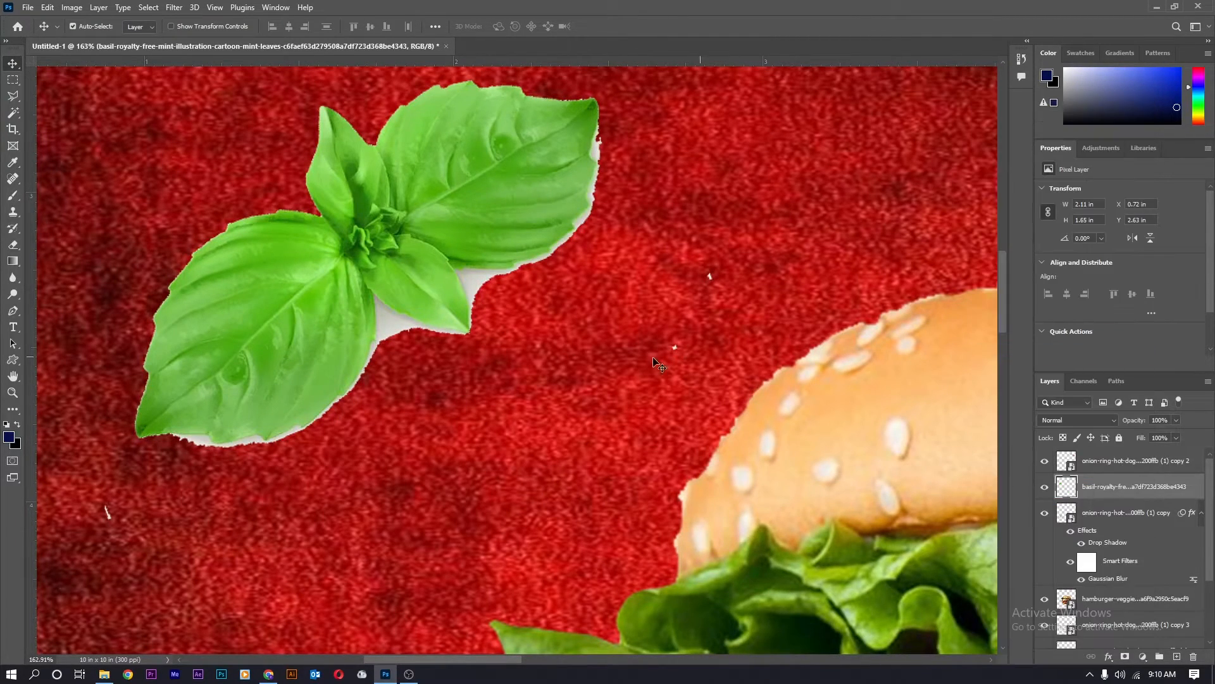
pyautogui.press('w')
pyautogui.click(388, 325)
pyautogui.press('Delete')
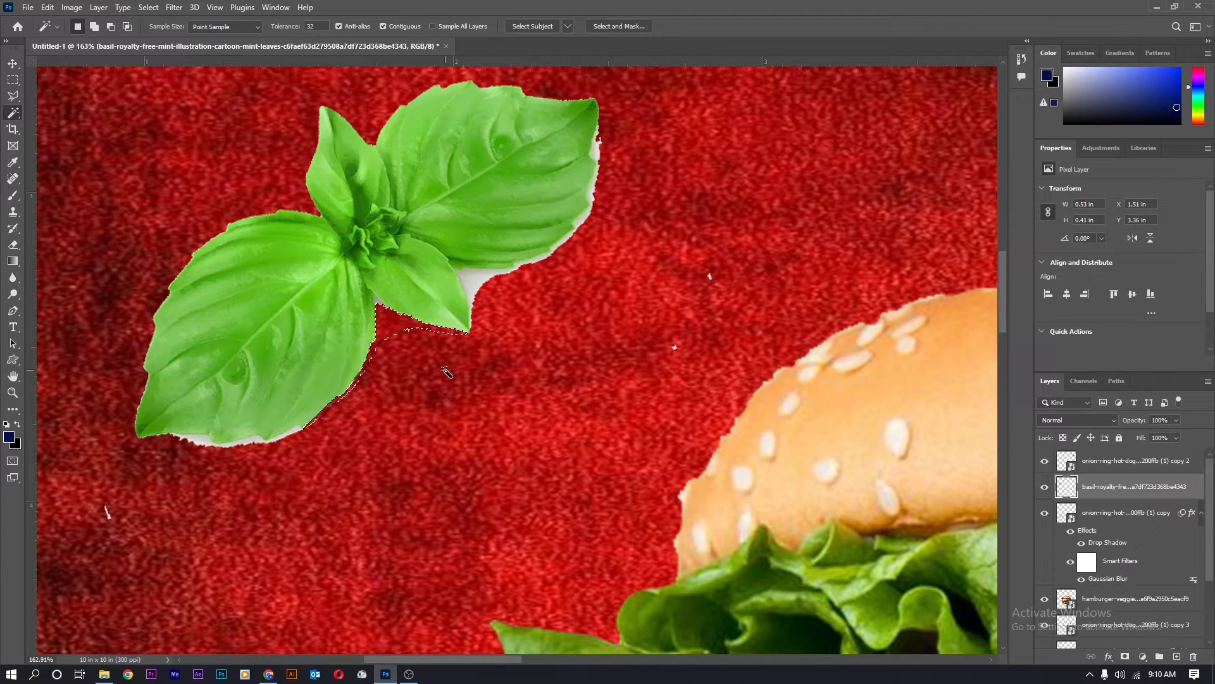
pyautogui.hotkey('ctrl', 'd')
# Delete the remaining white fringes along the right leaf, lower-left leaf and right edge.
pyautogui.click(475, 277)
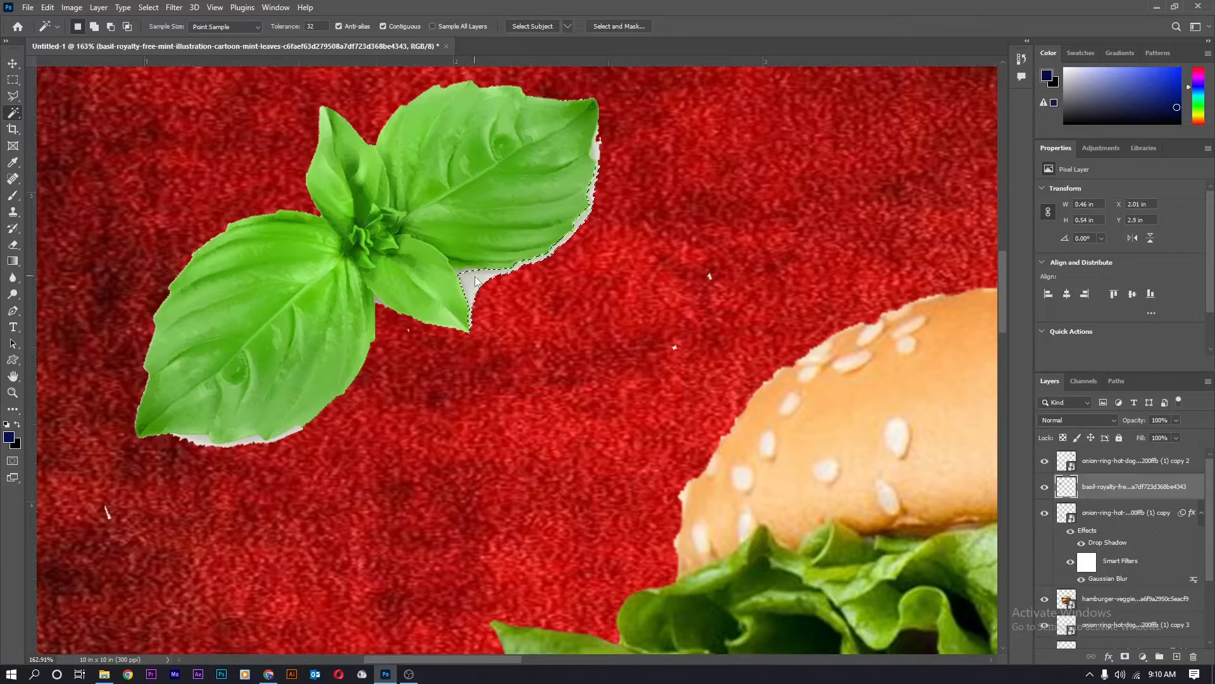
pyautogui.press('Delete')
pyautogui.hotkey('ctrl', 'd')
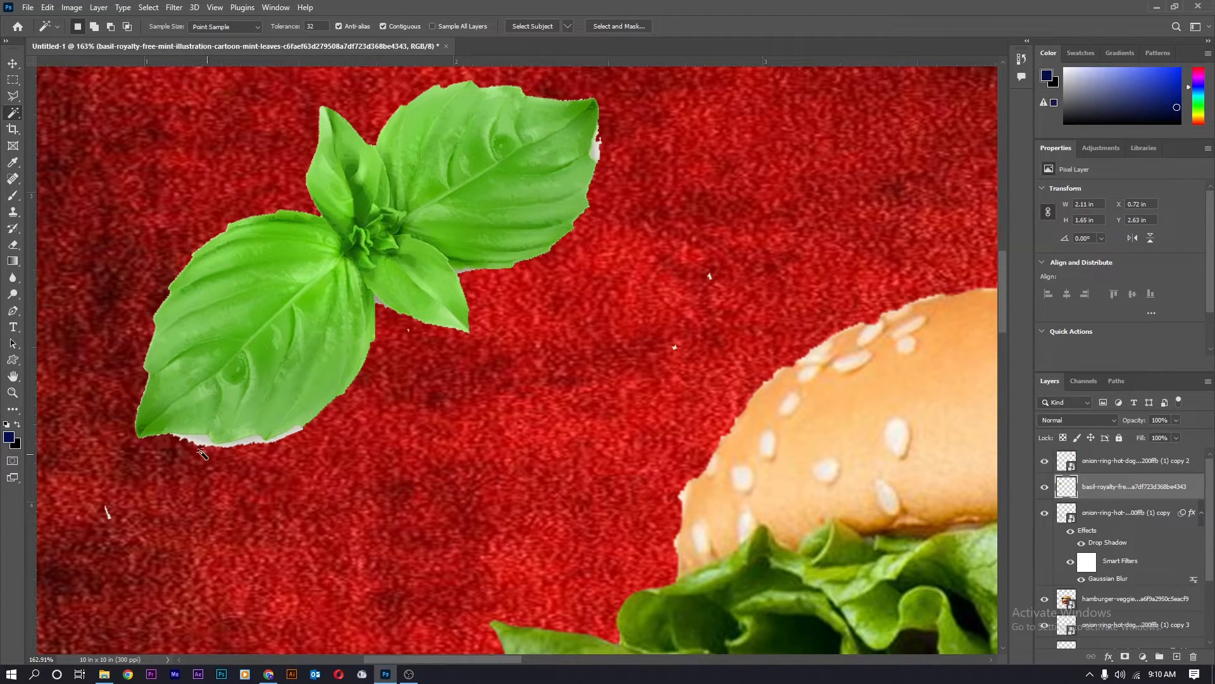
pyautogui.click(200, 449)
pyautogui.press('Delete')
pyautogui.hotkey('ctrl', 'd')
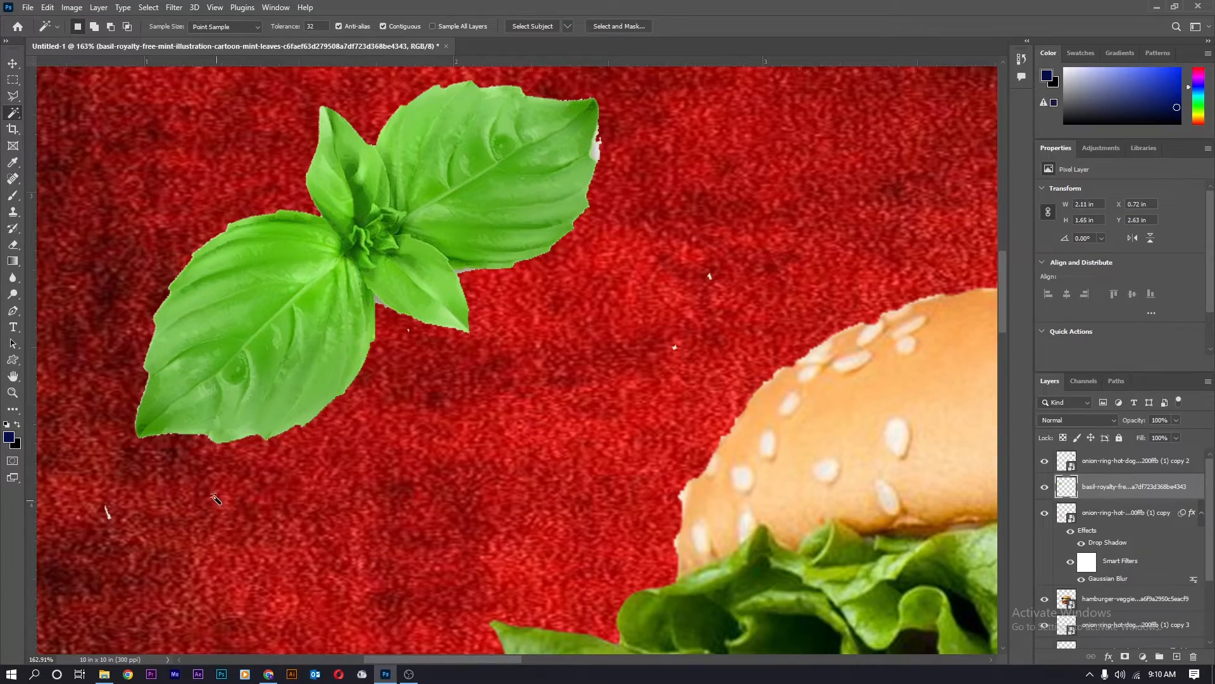
pyautogui.scroll(-3, 215, 499)
pyautogui.scroll(2, 479, 297)
pyautogui.click(469, 291)
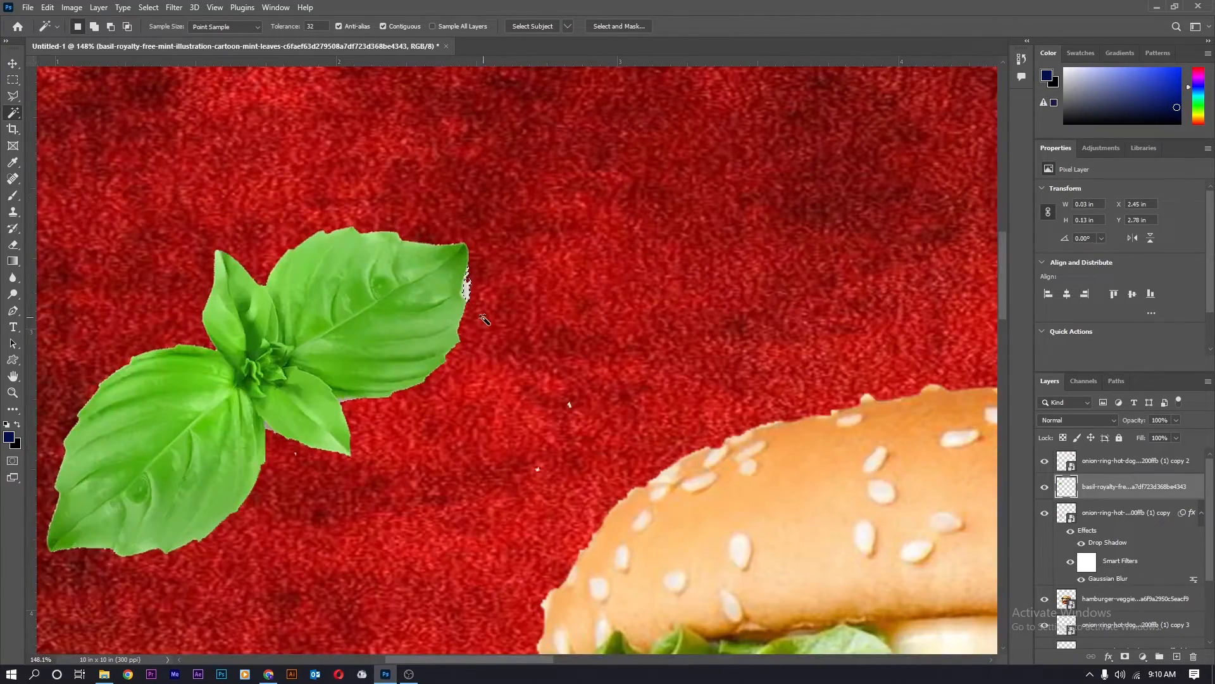
pyautogui.press('Delete')
pyautogui.press('v')
pyautogui.scroll(-6, 484, 320)
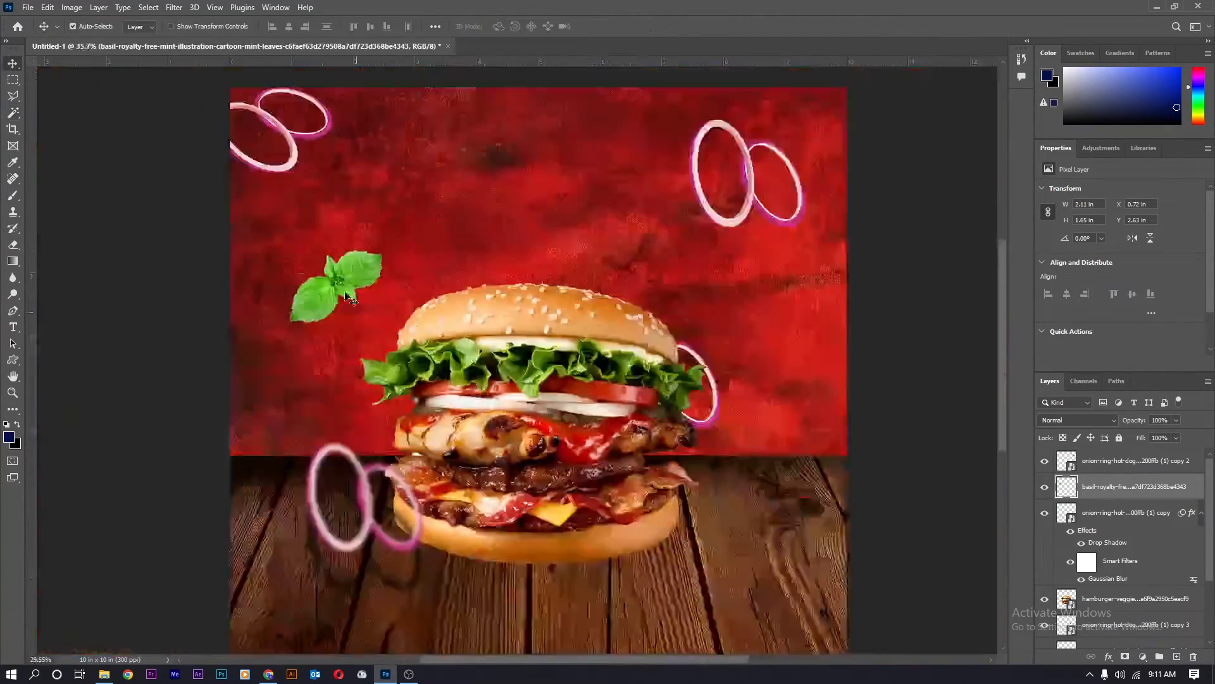
# Apply a light Gaussian blur with radius 3.6 to the basil leaf.
pyautogui.click(174, 7)
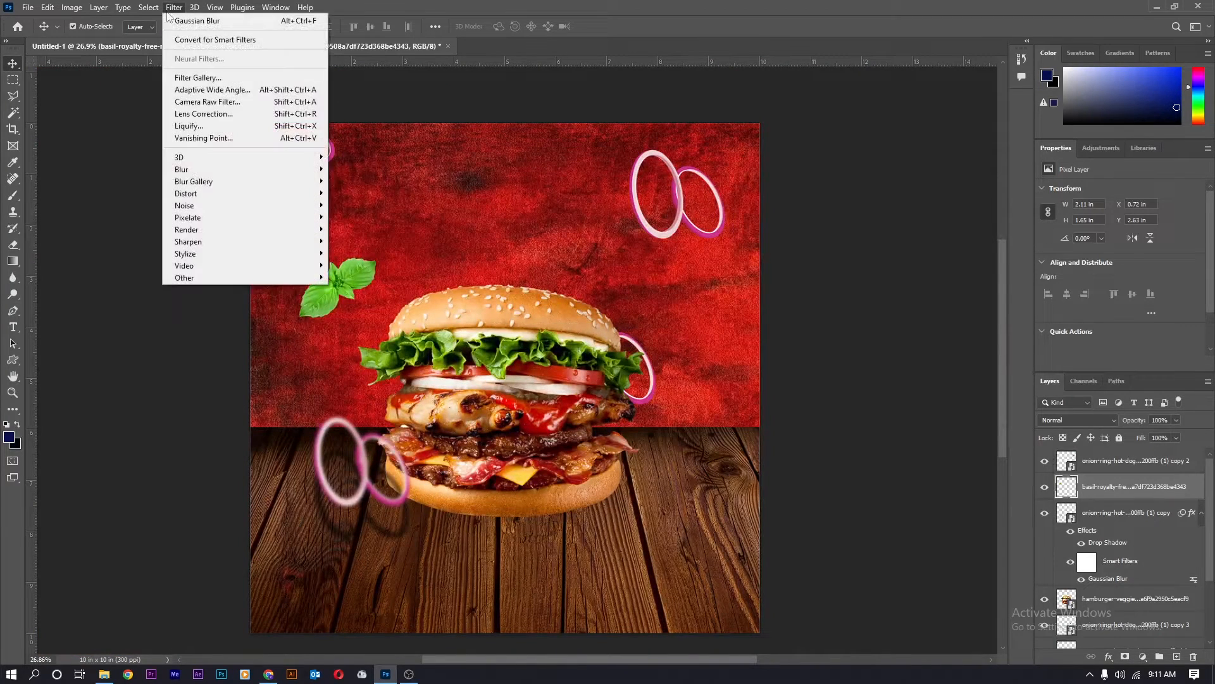
pyautogui.moveTo(253, 169)
pyautogui.click(377, 217)
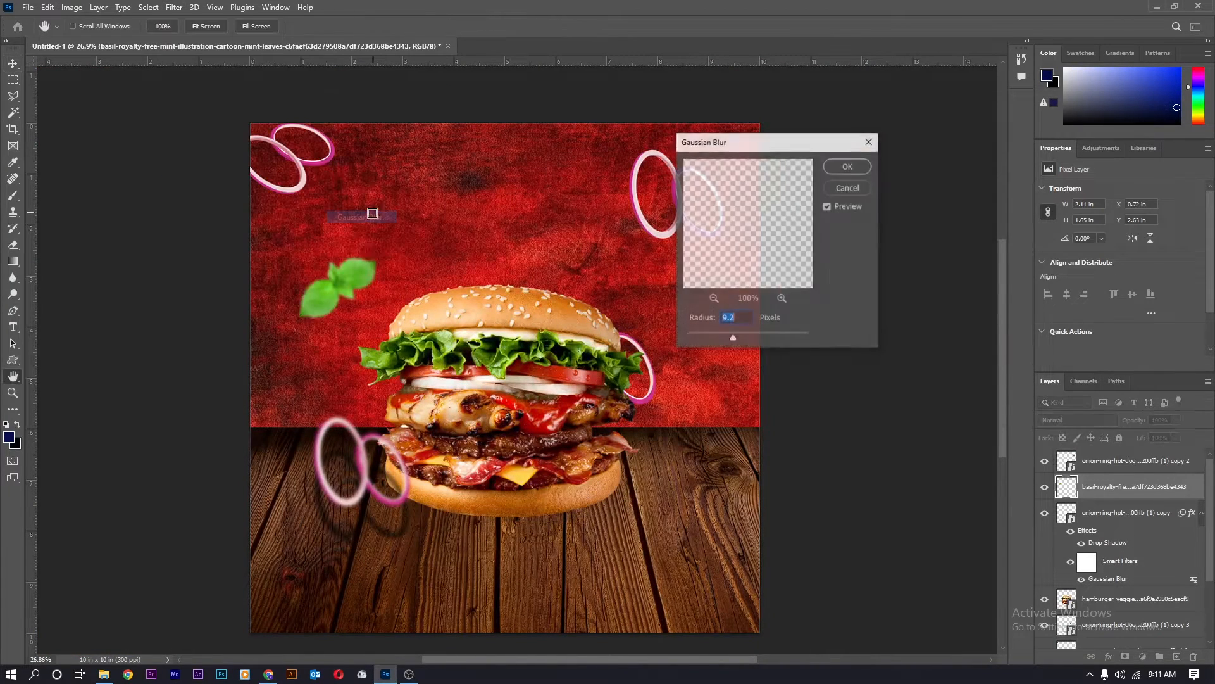
pyautogui.moveTo(731, 338)
pyautogui.mouseDown()
pyautogui.moveTo(710, 342)
pyautogui.moveTo(740, 339)
pyautogui.mouseUp()
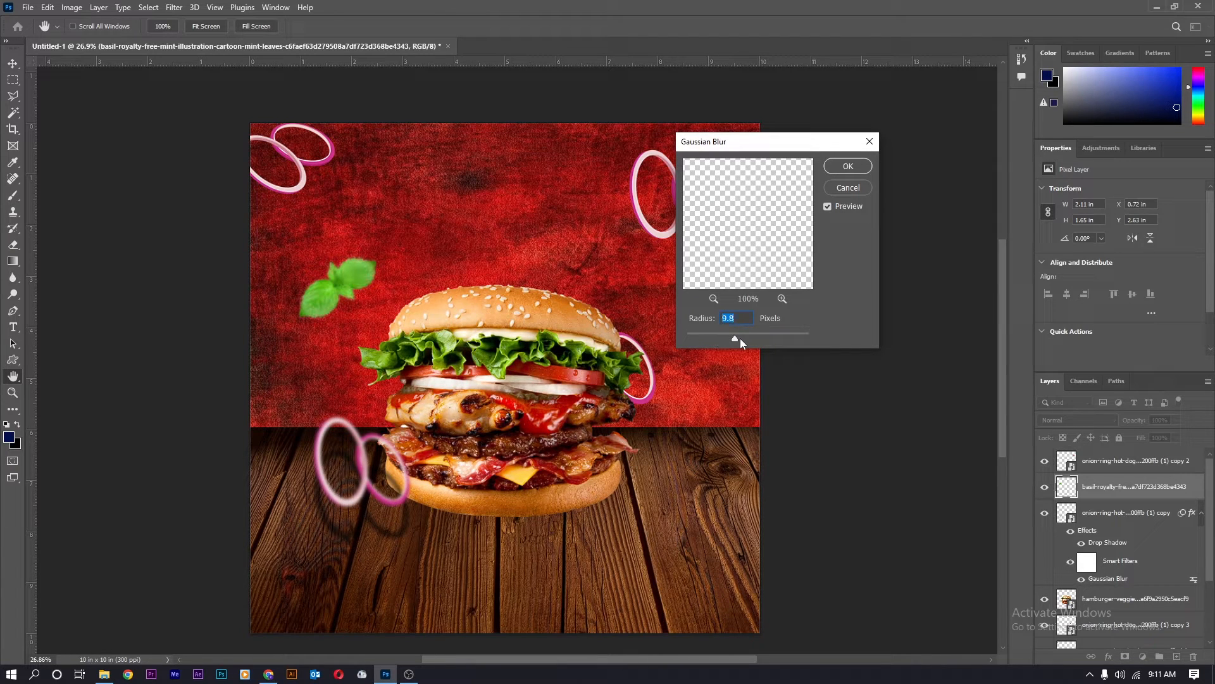
pyautogui.click(857, 166)
pyautogui.press('v')
# Copy the basil leaf to the top-right and bottom-right corners.
pyautogui.moveTo(355, 274); pyautogui.dragTo(774, 137)
pyautogui.scroll(-1, 348, 206)
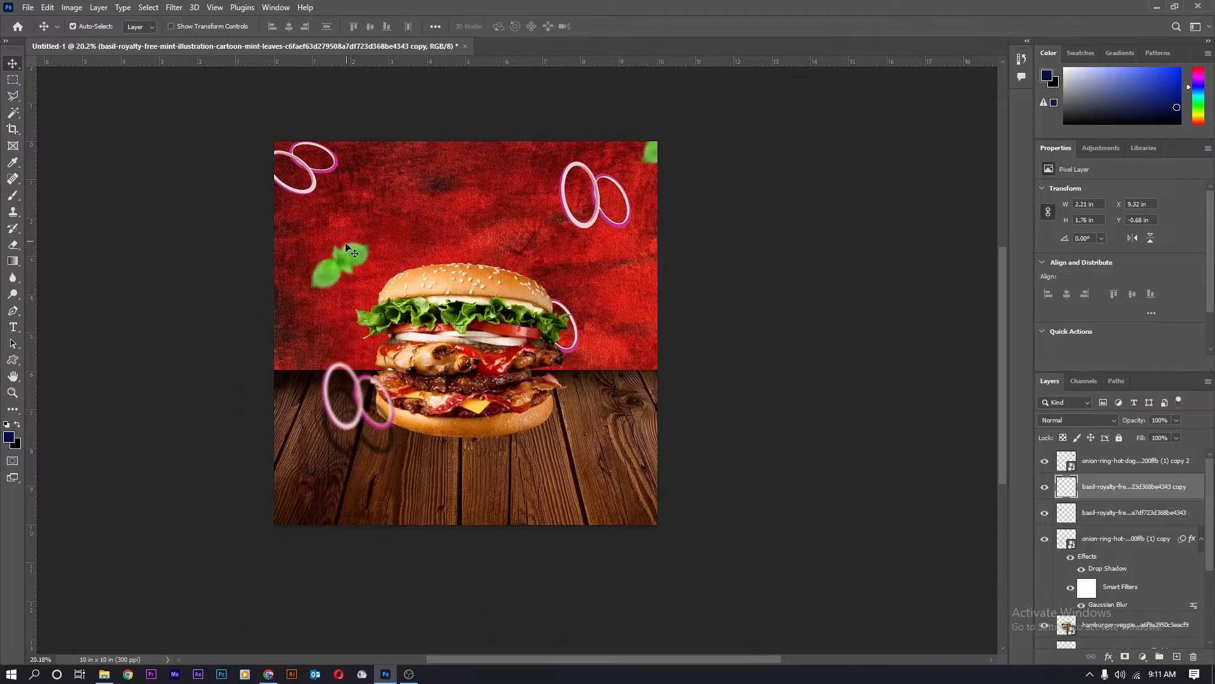
pyautogui.moveTo(349, 253); pyautogui.dragTo(289, 378)
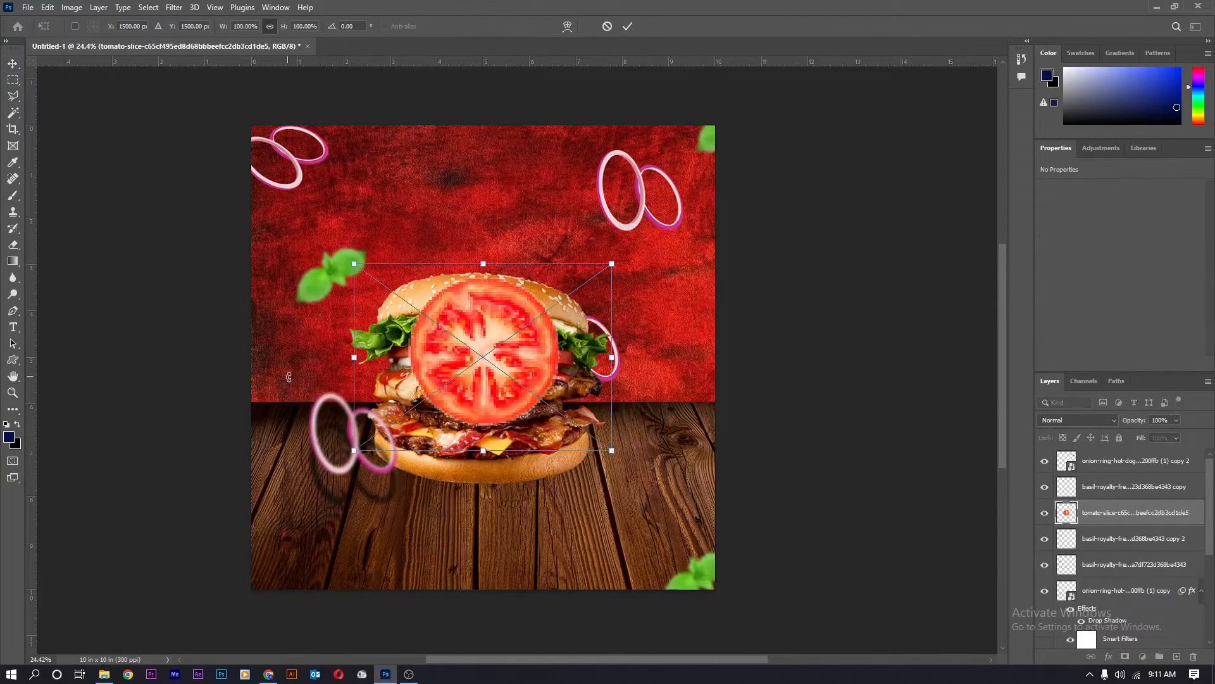
# Shrink the tomato slice at the poster's left edge and give it a strong Gaussian blur.
pyautogui.moveTo(455, 347); pyautogui.dragTo(203, 355)
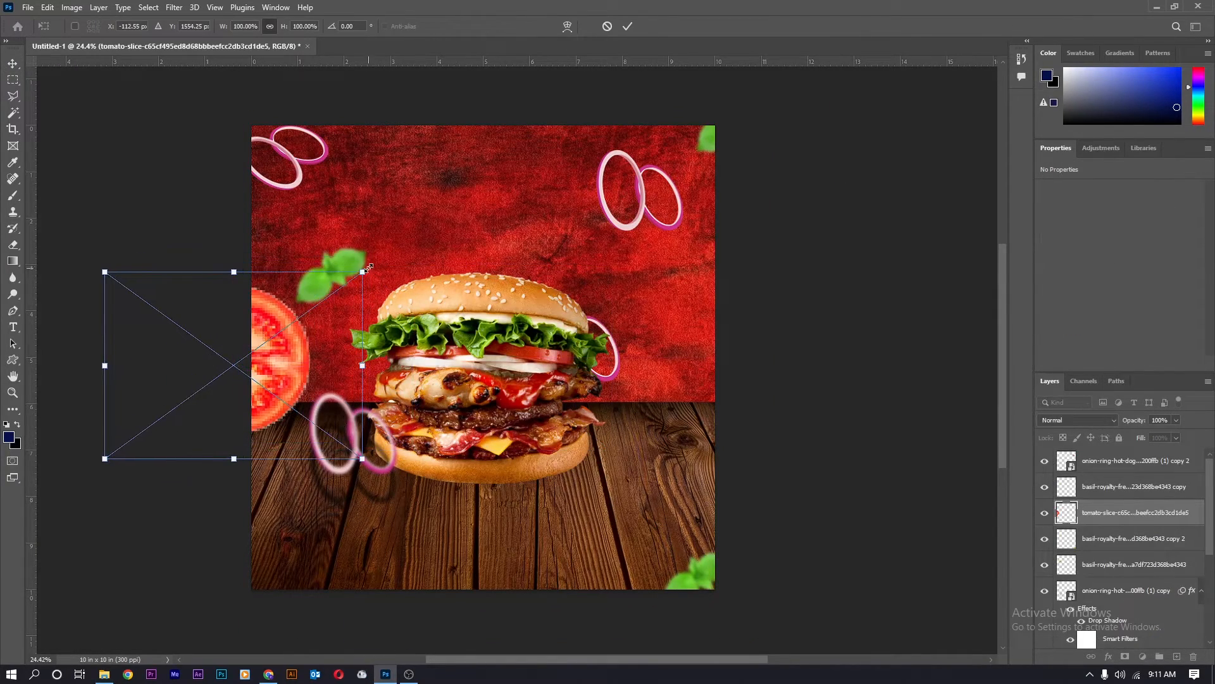
pyautogui.moveTo(238, 269); pyautogui.dragTo(304, 320)
pyautogui.press('Return')
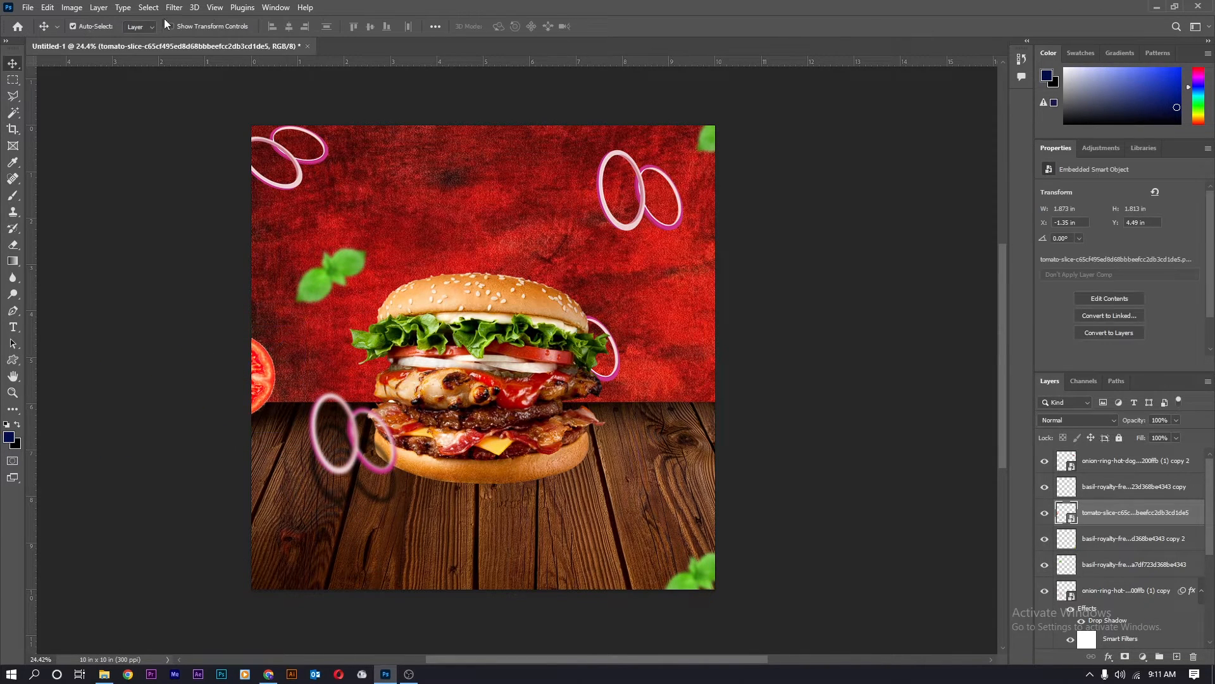
pyautogui.click(173, 7)
pyautogui.moveTo(266, 169)
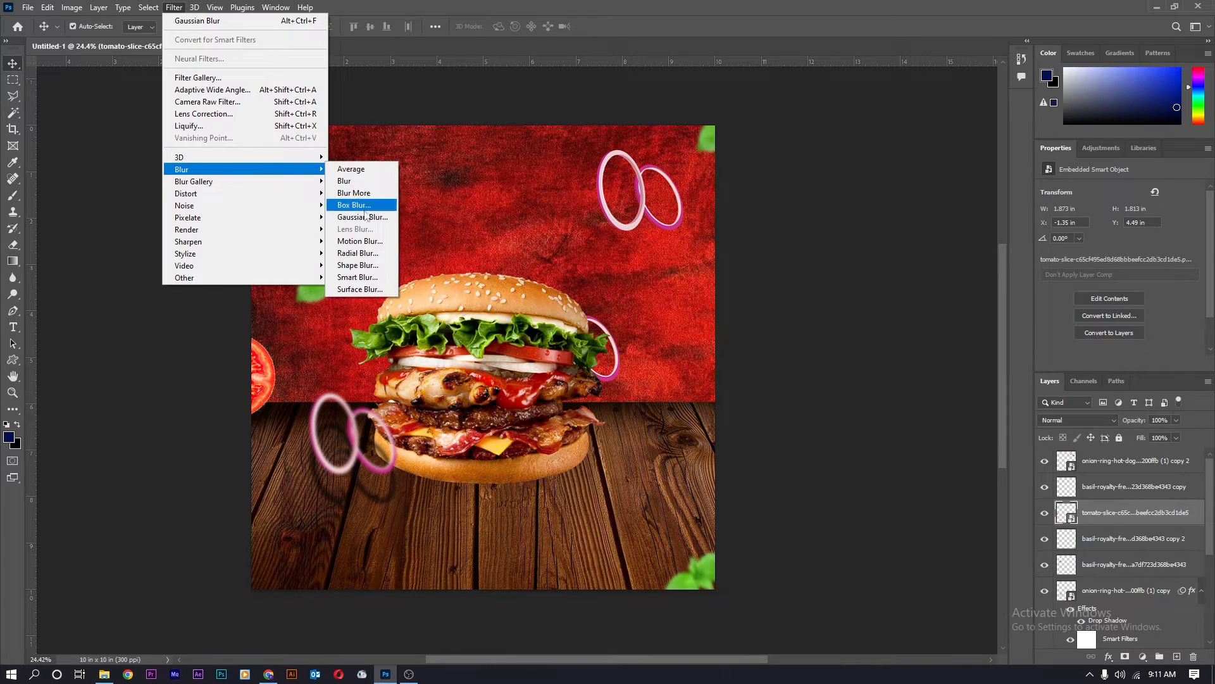
pyautogui.click(362, 217)
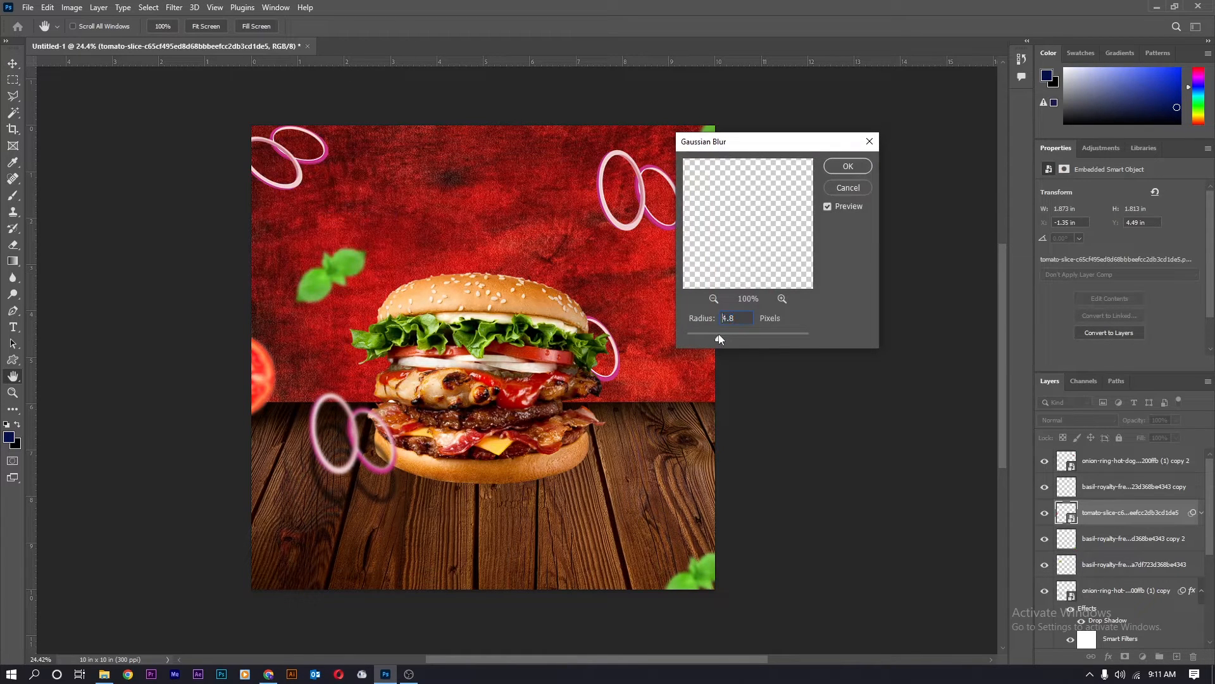
pyautogui.moveTo(744, 338)
pyautogui.mouseDown()
pyautogui.moveTo(760, 342)
pyautogui.moveTo(732, 340)
pyautogui.mouseUp()
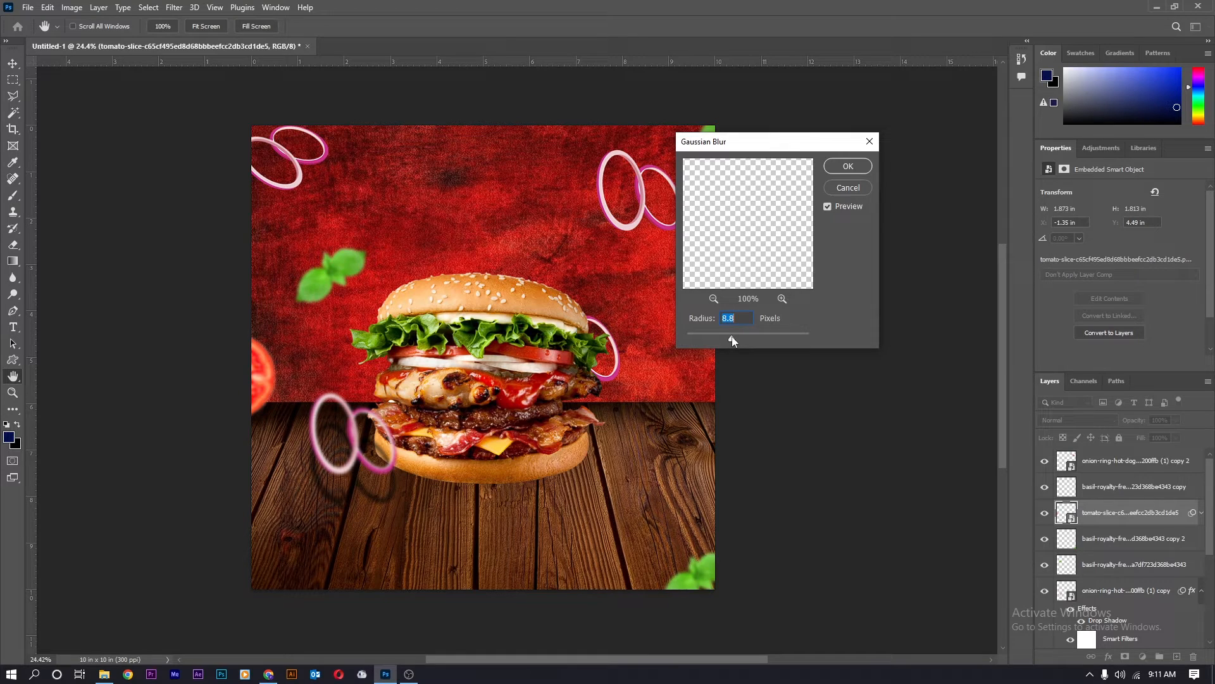
pyautogui.click(869, 163)
# Copy the blurred tomato to the right, shrunk and moved down beside the burger.
pyautogui.moveTo(264, 380); pyautogui.dragTo(642, 410)
pyautogui.hotkey('ctrl', 't')
pyautogui.click(616, 261)
pyautogui.moveTo(699, 360); pyautogui.dragTo(659, 390)
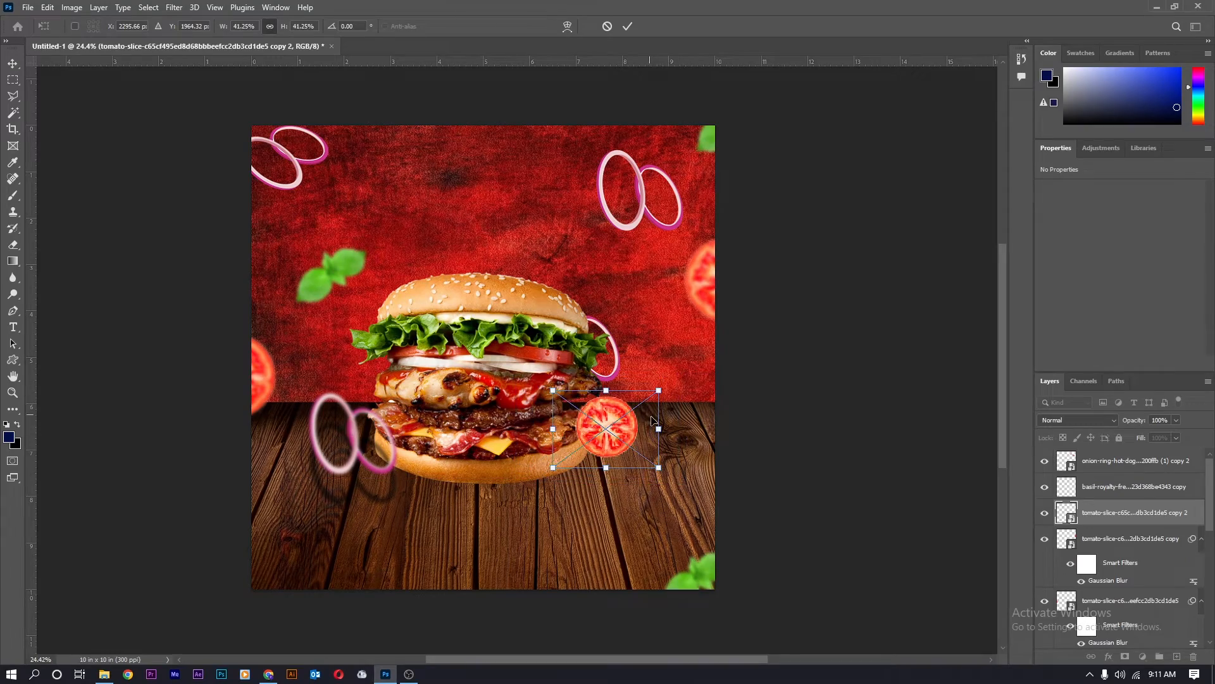
pyautogui.press('Return')
pyautogui.keyDown('ctrl'); pyautogui.click(453, 538); pyautogui.keyUp('ctrl')
pyautogui.scroll(3, 452, 539)
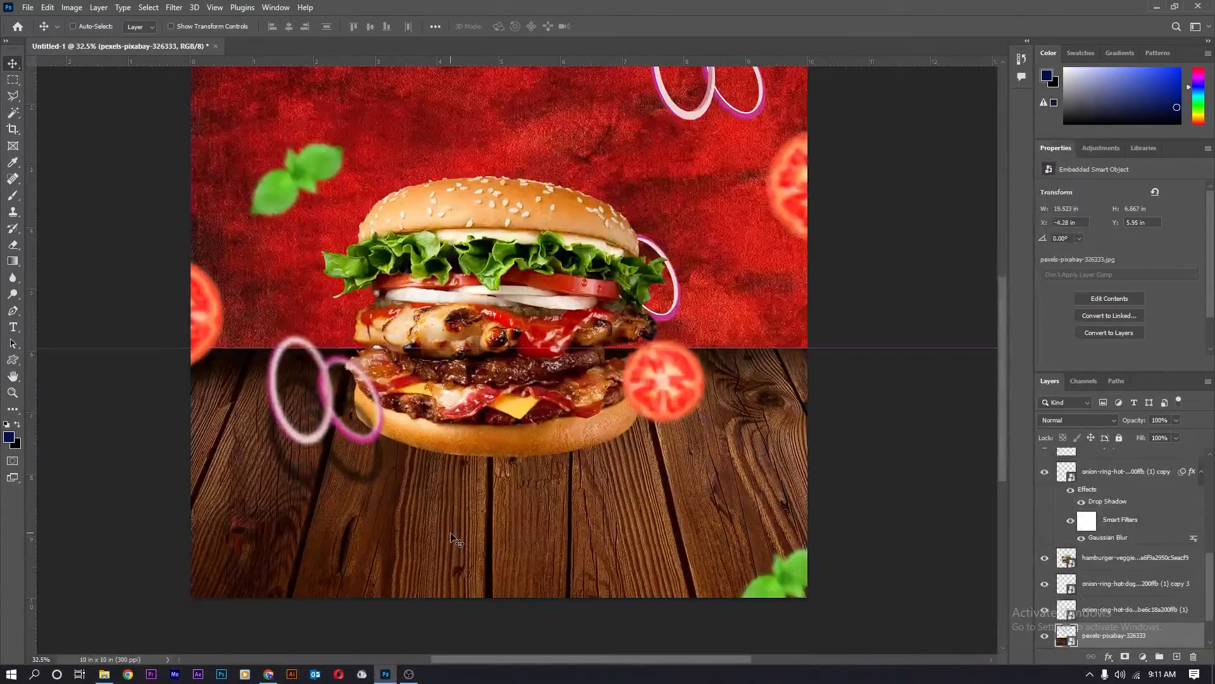
# On a new layer, paint soft black over the tabletop with an 800 px brush at 29% opacity.
pyautogui.hotkey('ctrl', 'shift', 'n')
pyautogui.press('Return')
pyautogui.press('b')
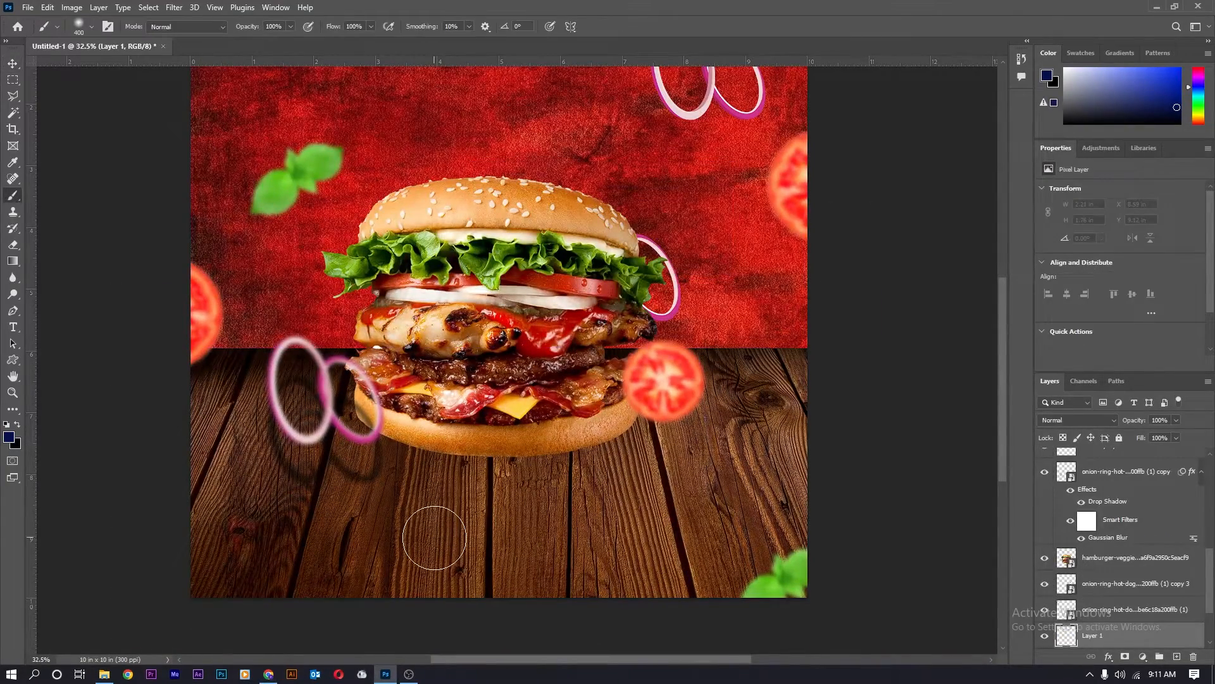
pyautogui.press(']')
pyautogui.press(']')
pyautogui.press(']')
pyautogui.press(']')
pyautogui.moveTo(247, 27); pyautogui.dragTo(228, 27)
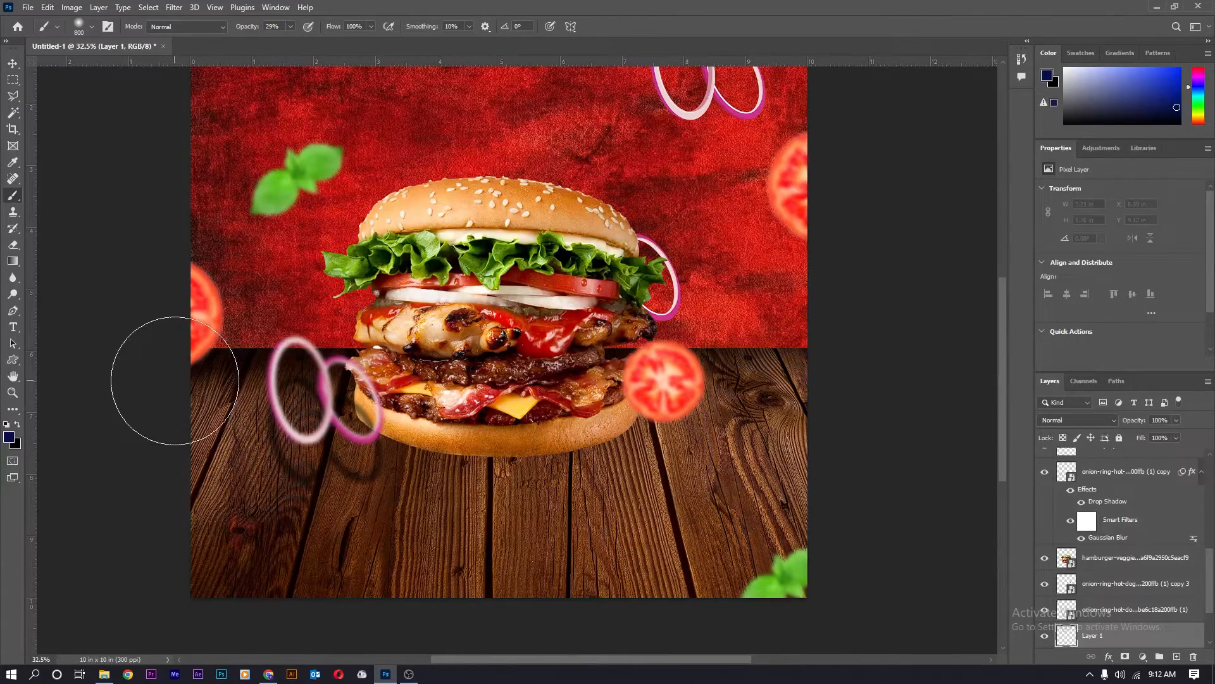
pyautogui.press('x')
pyautogui.moveTo(180, 443)
pyautogui.mouseDown()
pyautogui.moveTo(636, 500)
pyautogui.moveTo(709, 491)
pyautogui.moveTo(722, 551)
pyautogui.moveTo(770, 568)
pyautogui.moveTo(849, 399)
pyautogui.moveTo(513, 401)
pyautogui.moveTo(378, 458)
pyautogui.moveTo(377, 546)
pyautogui.moveTo(339, 556)
pyautogui.moveTo(293, 534)
pyautogui.moveTo(588, 556)
pyautogui.moveTo(415, 569)
pyautogui.moveTo(862, 470)
pyautogui.moveTo(239, 511)
pyautogui.moveTo(495, 489)
pyautogui.moveTo(285, 529)
pyautogui.moveTo(784, 481)
pyautogui.moveTo(771, 392)
pyautogui.moveTo(665, 380)
pyautogui.moveTo(806, 366)
pyautogui.moveTo(506, 375)
pyautogui.mouseUp()
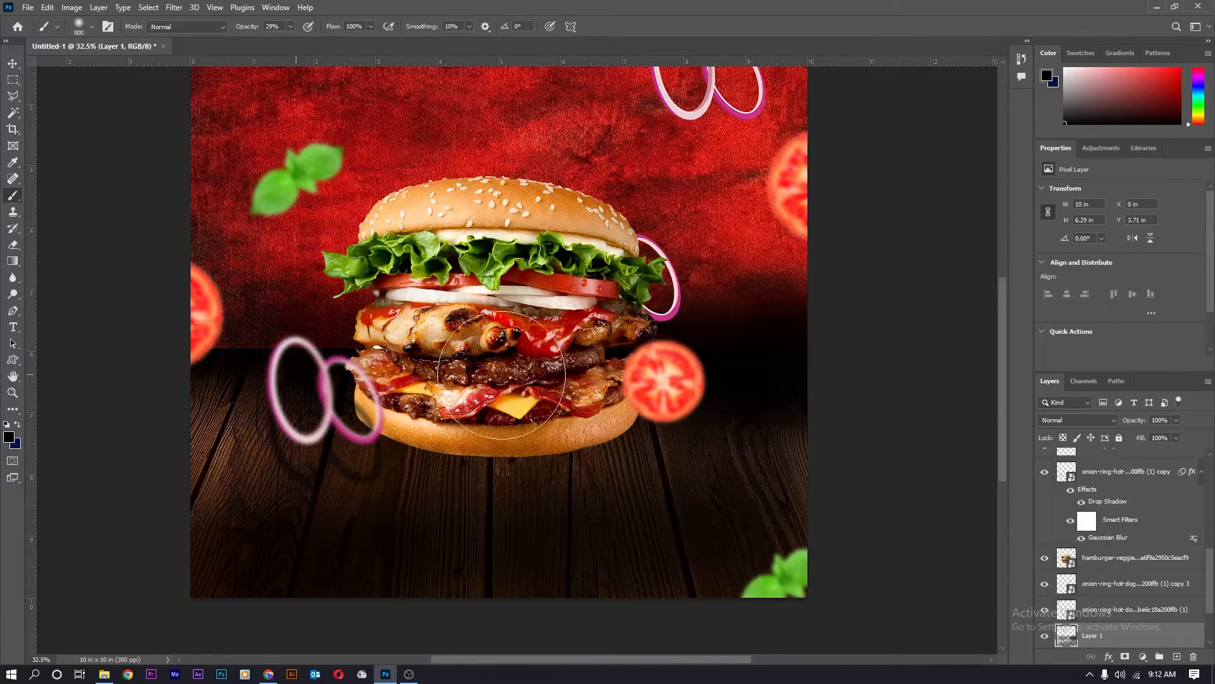
pyautogui.scroll(-3, 609, 367)
pyautogui.scroll(-1, 513, 373)
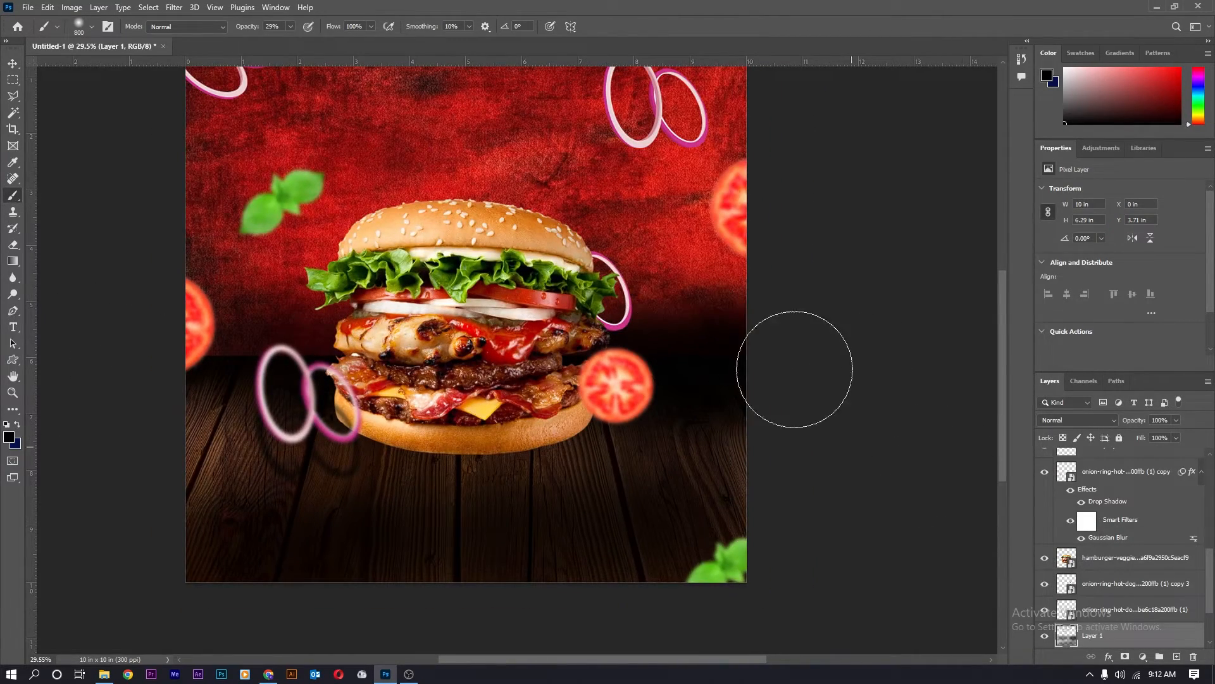
pyautogui.press('x')
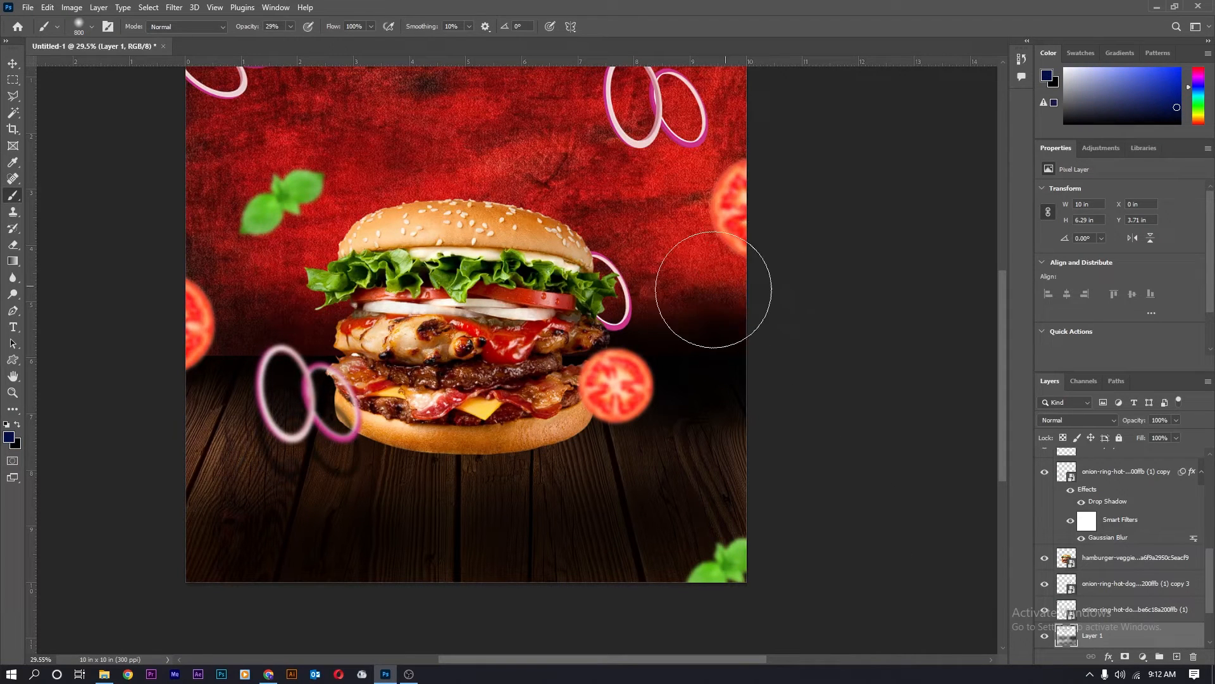
# Add a layer mask to Layer 1 and paint it to darken the right edge.
pyautogui.click(1125, 656)
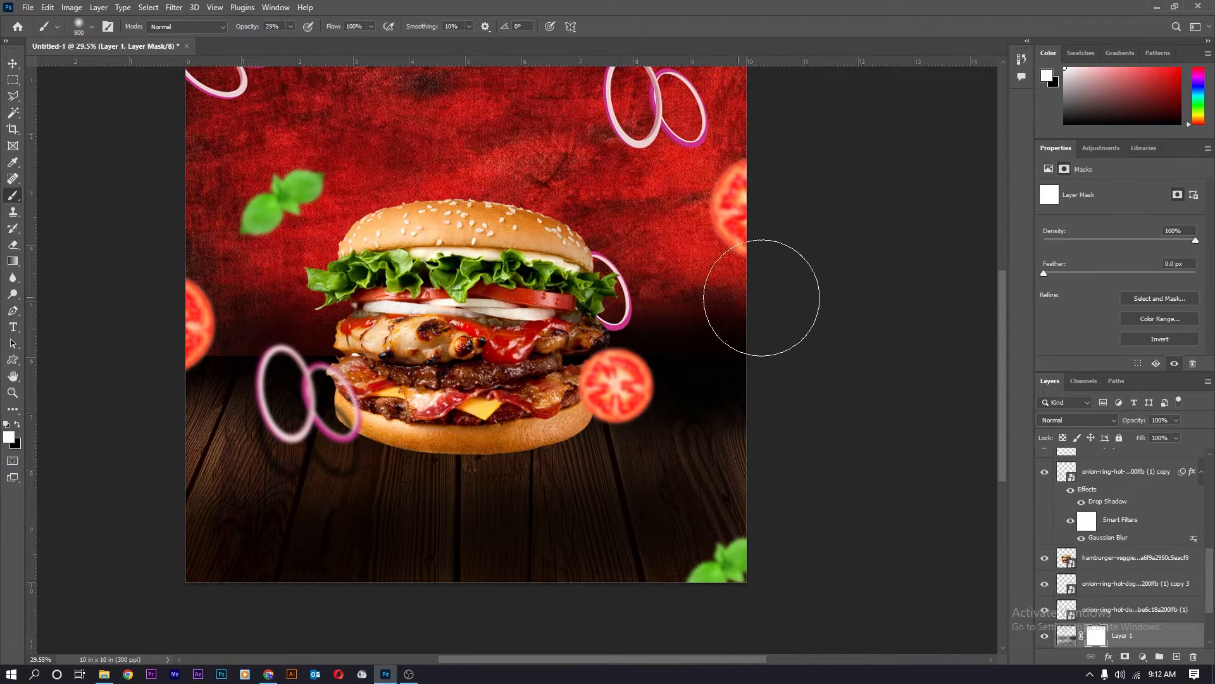
pyautogui.press('x')
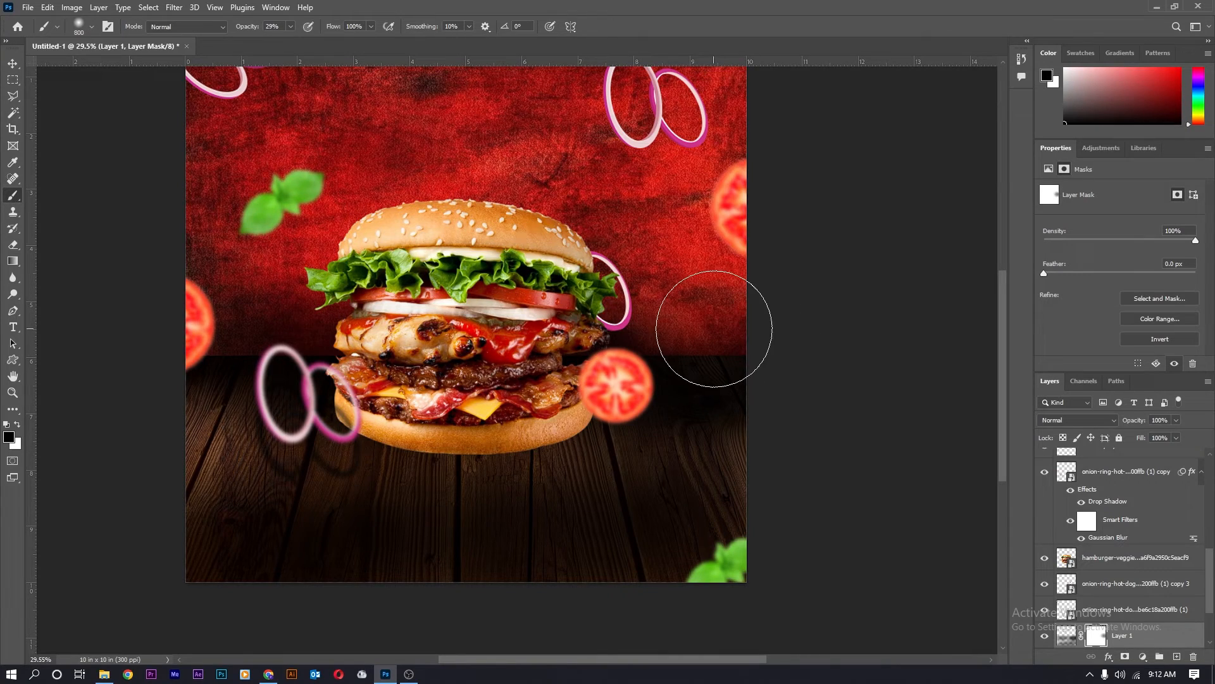
pyautogui.press('x')
pyautogui.moveTo(703, 347)
pyautogui.mouseDown()
pyautogui.moveTo(711, 380)
pyautogui.moveTo(652, 355)
pyautogui.mouseUp()
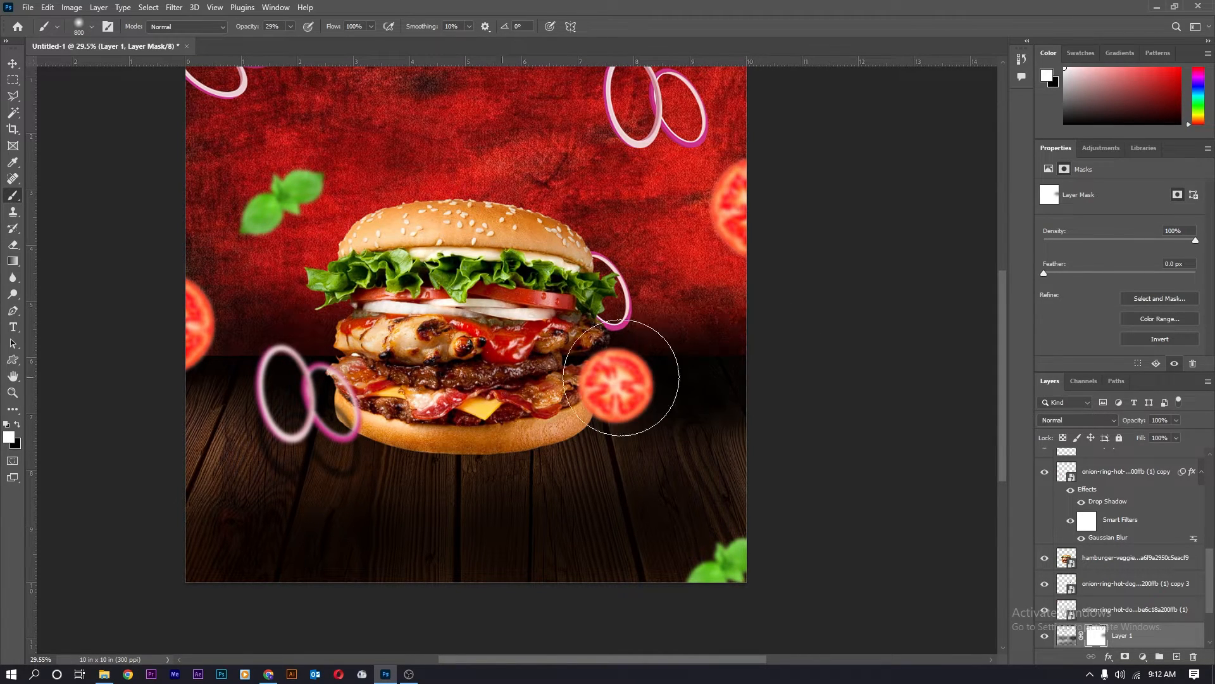
pyautogui.scroll(-2, 570, 380)
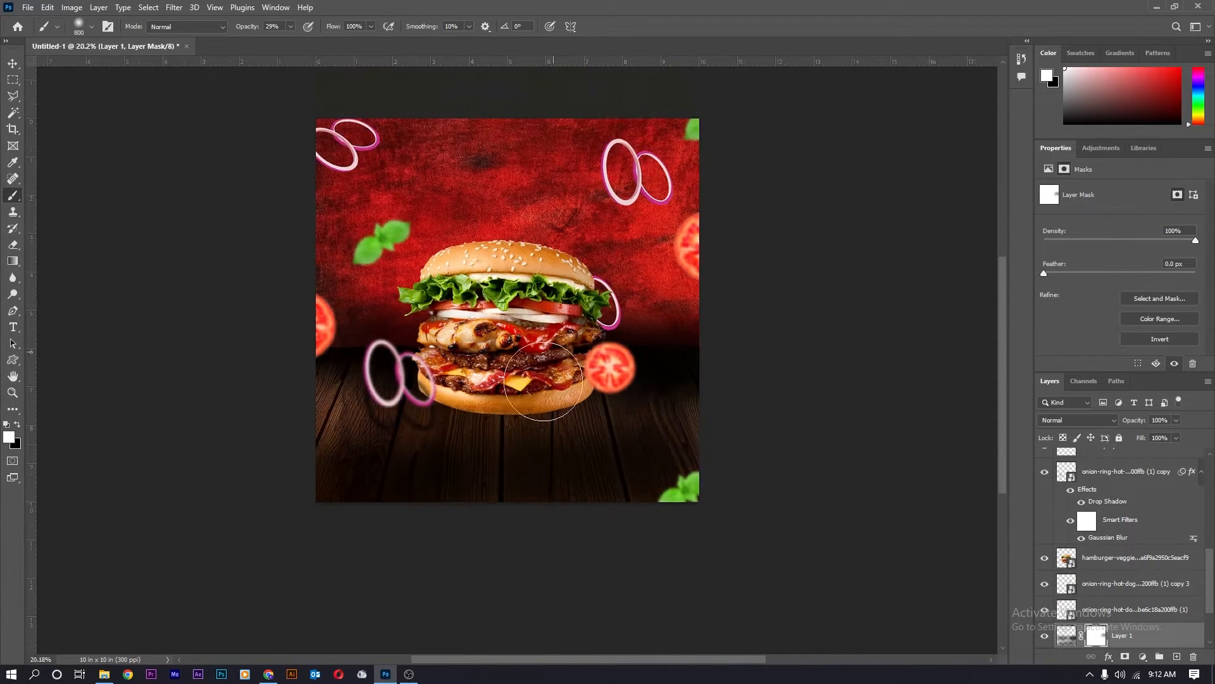
pyautogui.scroll(2, 533, 505)
pyautogui.press('t')
pyautogui.scroll(1, 366, 283)
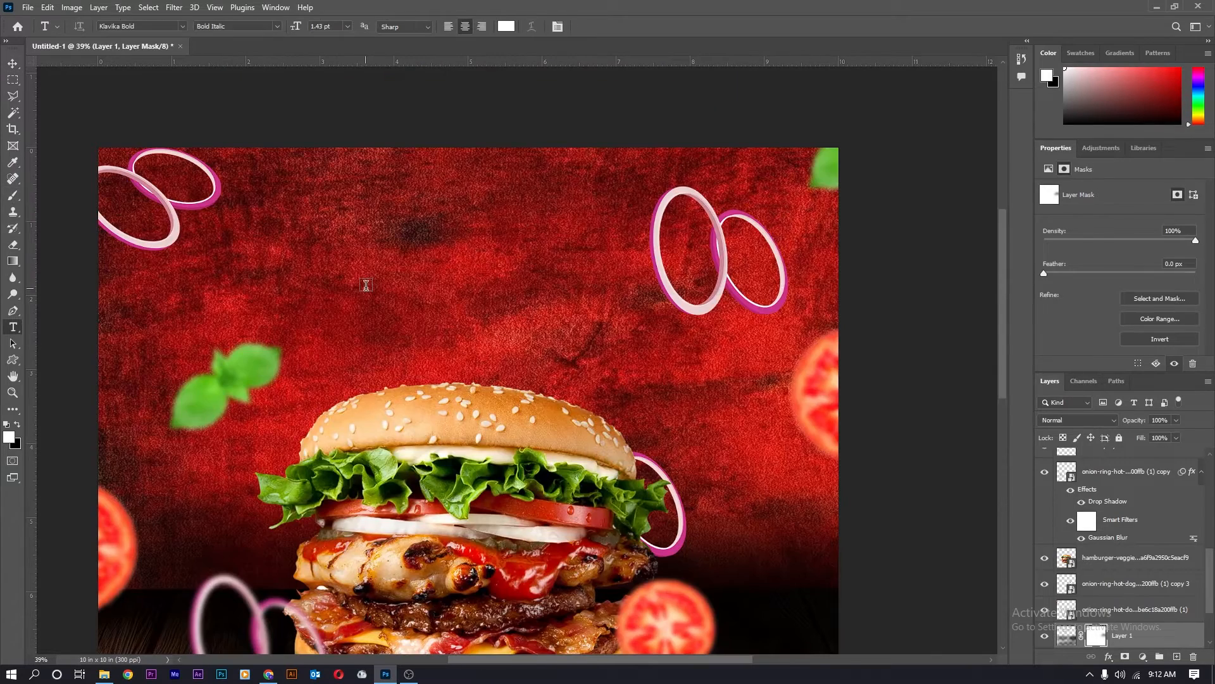
# Create a text layer near the top and replace the placeholder text with BURGER.
pyautogui.click(366, 286)
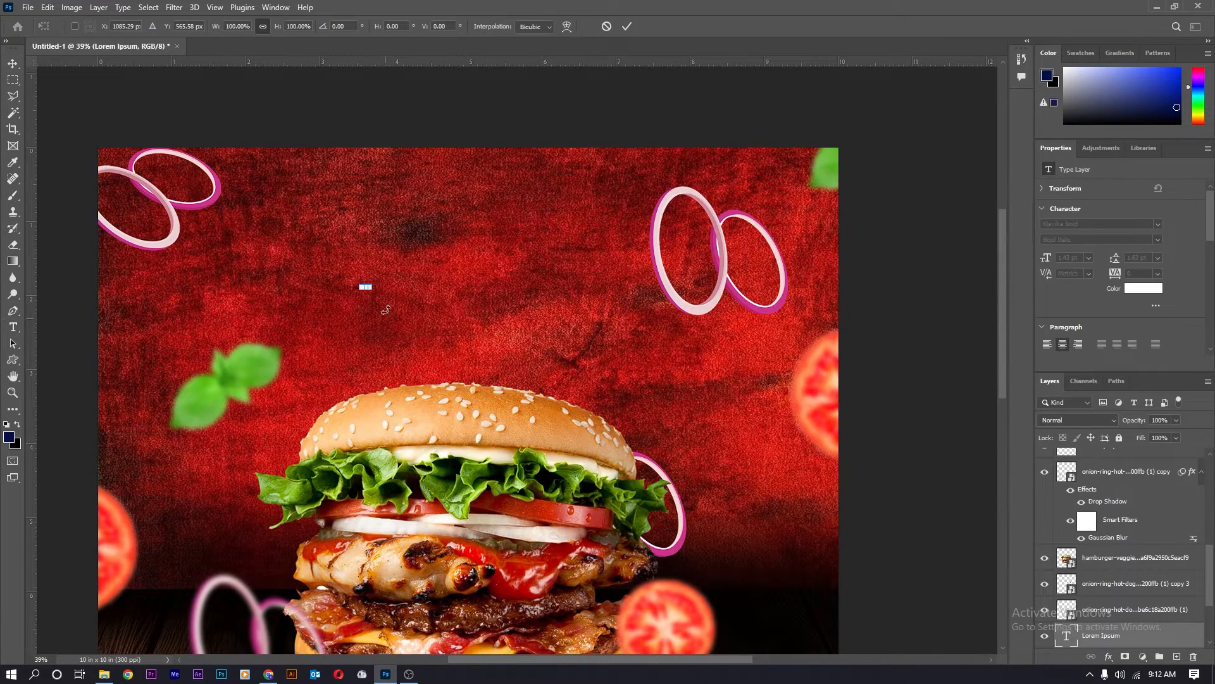
pyautogui.moveTo(372, 279); pyautogui.dragTo(655, 229)
pyautogui.moveTo(619, 268); pyautogui.dragTo(550, 295)
pyautogui.press('Return')
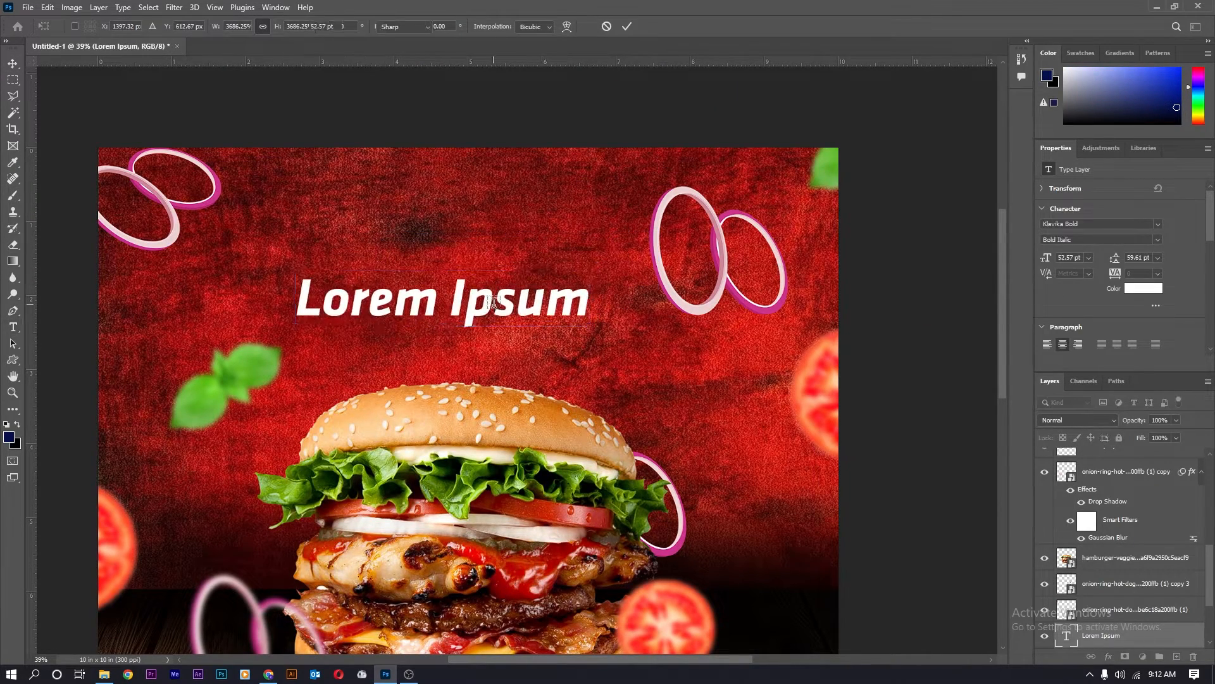
pyautogui.click(550, 295)
pyautogui.hotkey('ctrl', 'a')
pyautogui.press('BackSpace')
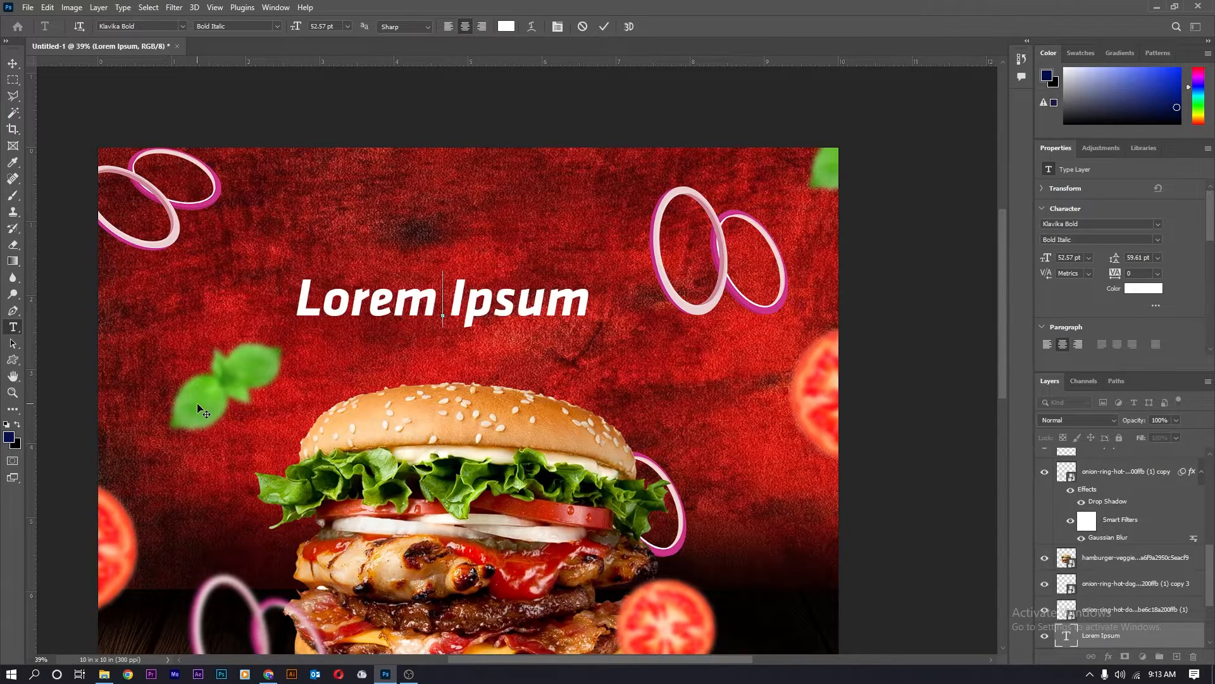
pyautogui.write('BURGER')
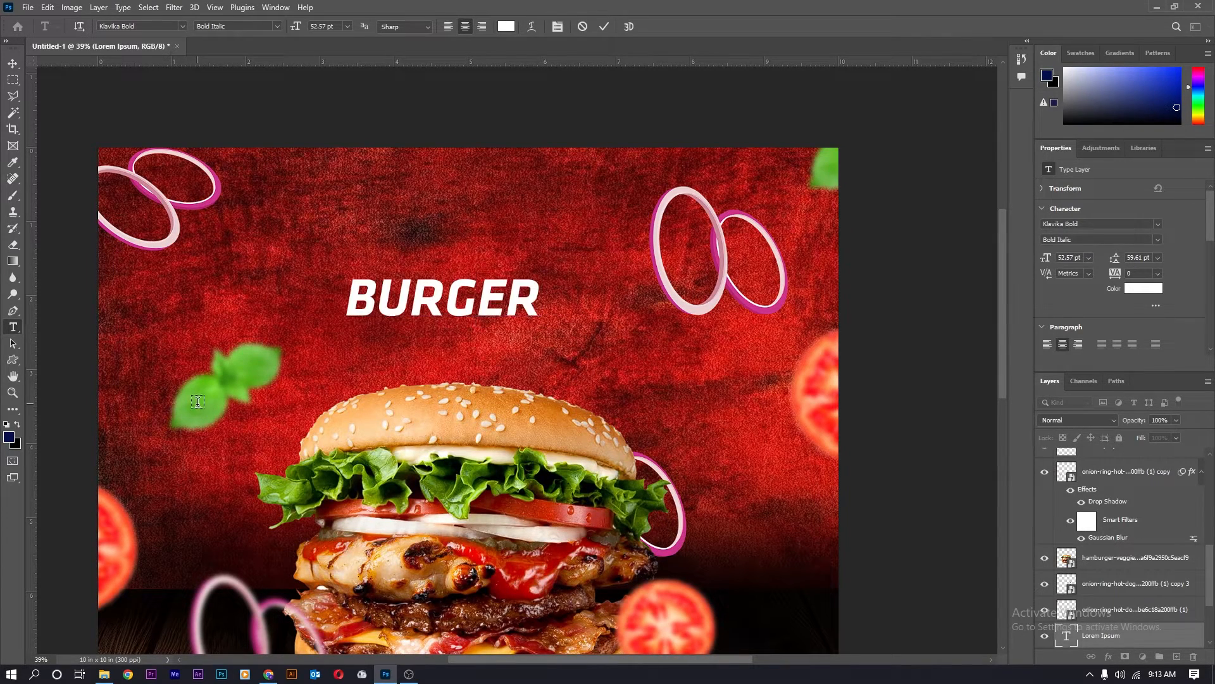
pyautogui.hotkey('ctrl', 'Return')
# Scale BURGER to about double size and move it toward the top of the poster.
pyautogui.hotkey('ctrl', 't')
pyautogui.moveTo(545, 271); pyautogui.dragTo(751, 210)
pyautogui.moveTo(600, 269); pyautogui.dragTo(535, 279)
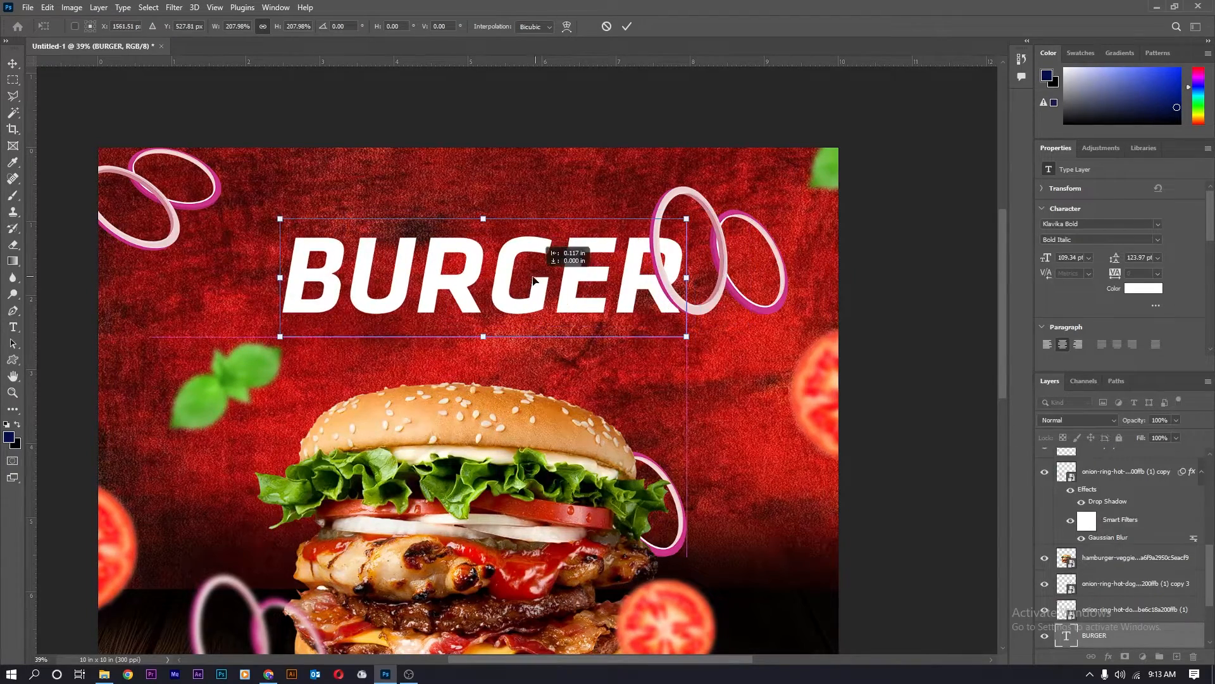
pyautogui.press('Return')
pyautogui.scroll(-3, 548, 279)
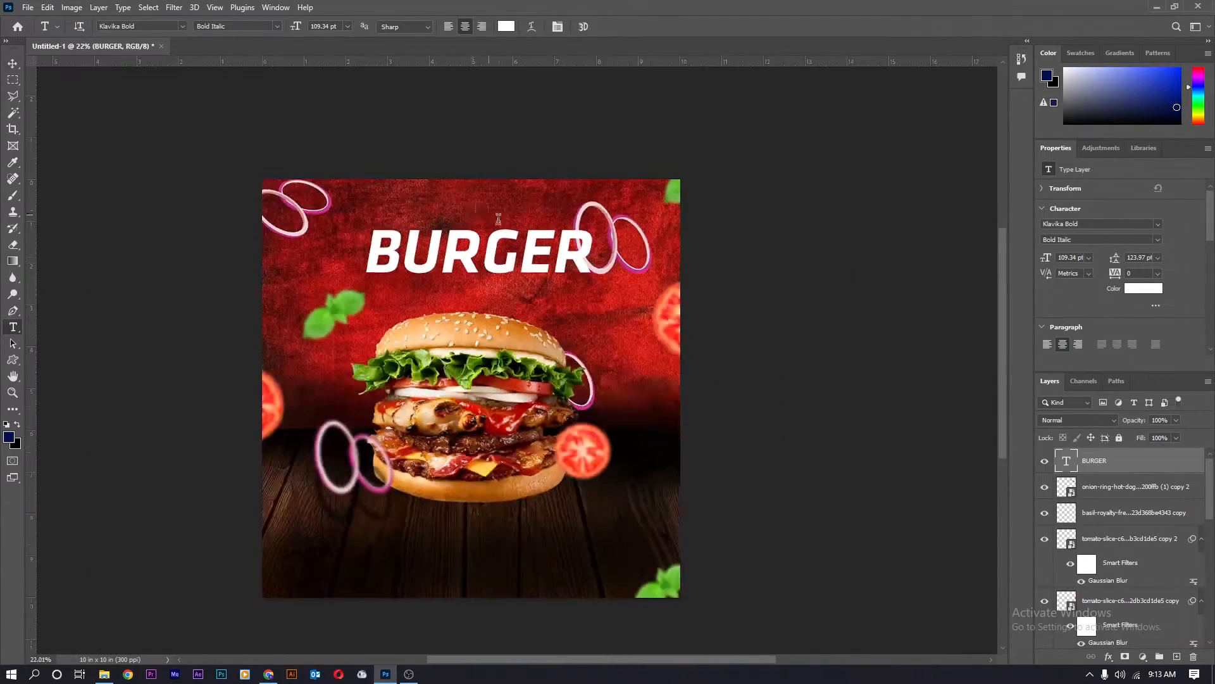
pyautogui.scroll(2, 548, 279)
pyautogui.press('v')
pyautogui.moveTo(493, 267); pyautogui.dragTo(481, 257)
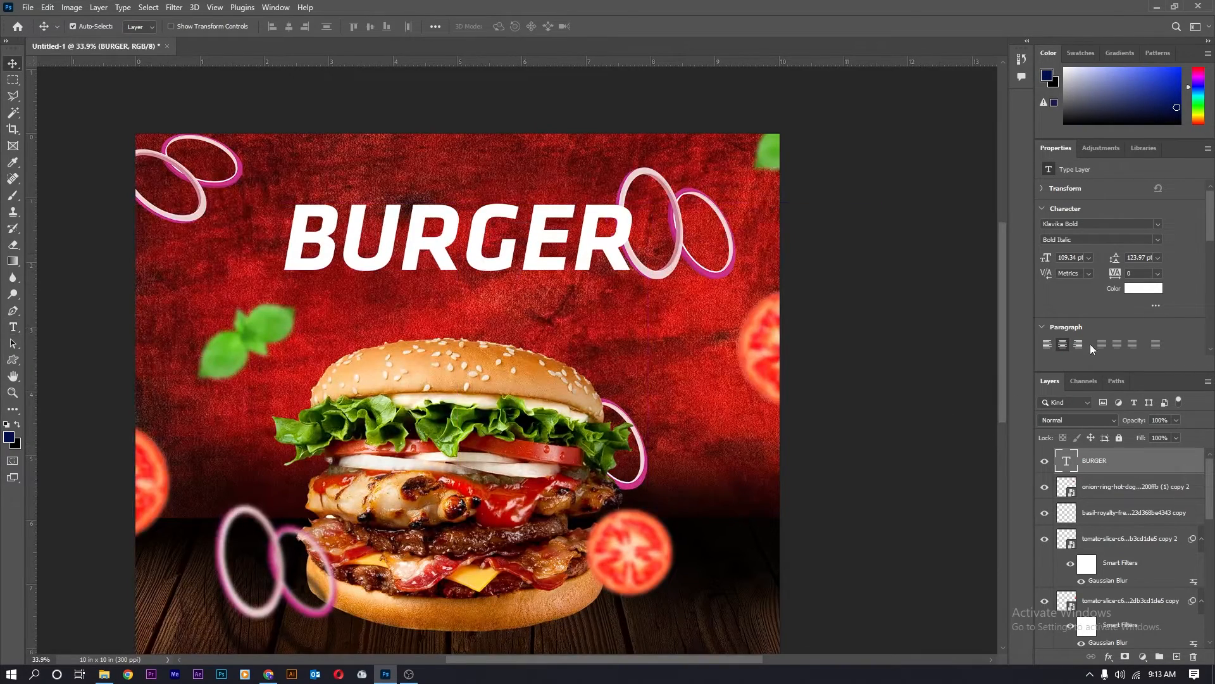
# Enlarge BURGER to about 120%, then open its Layer Style settings.
pyautogui.hotkey('ctrl', 't')
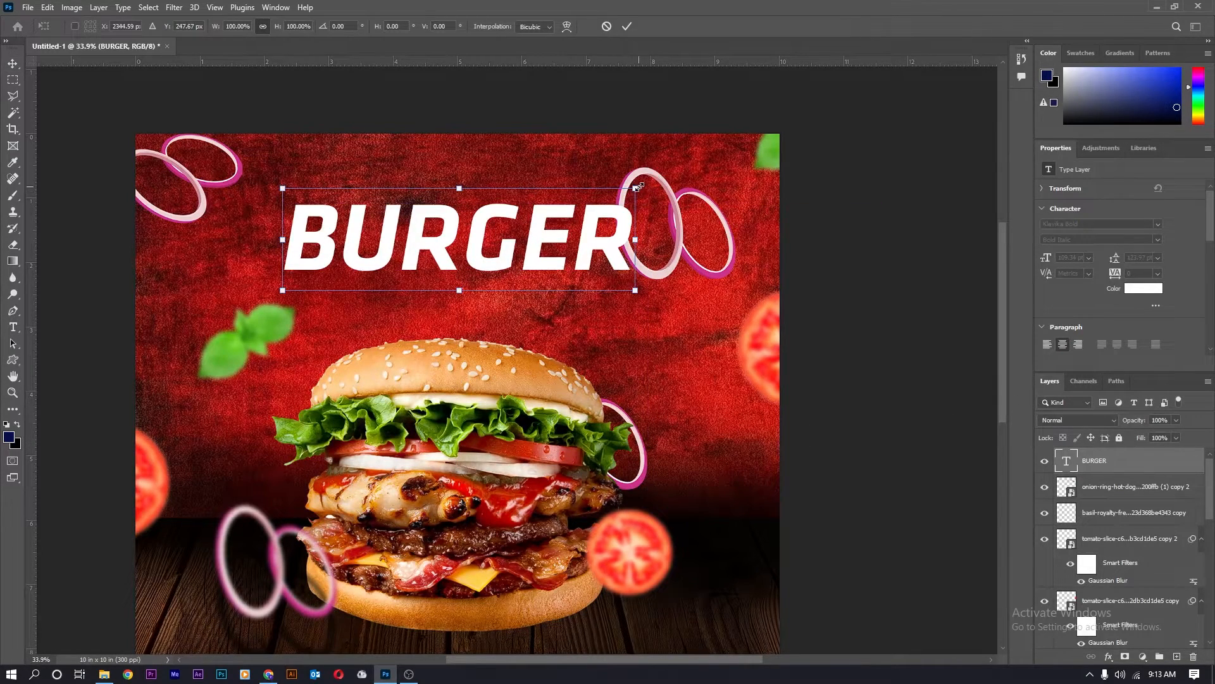
pyautogui.moveTo(640, 187); pyautogui.dragTo(659, 182)
pyautogui.hotkey('ctrl', 'z')
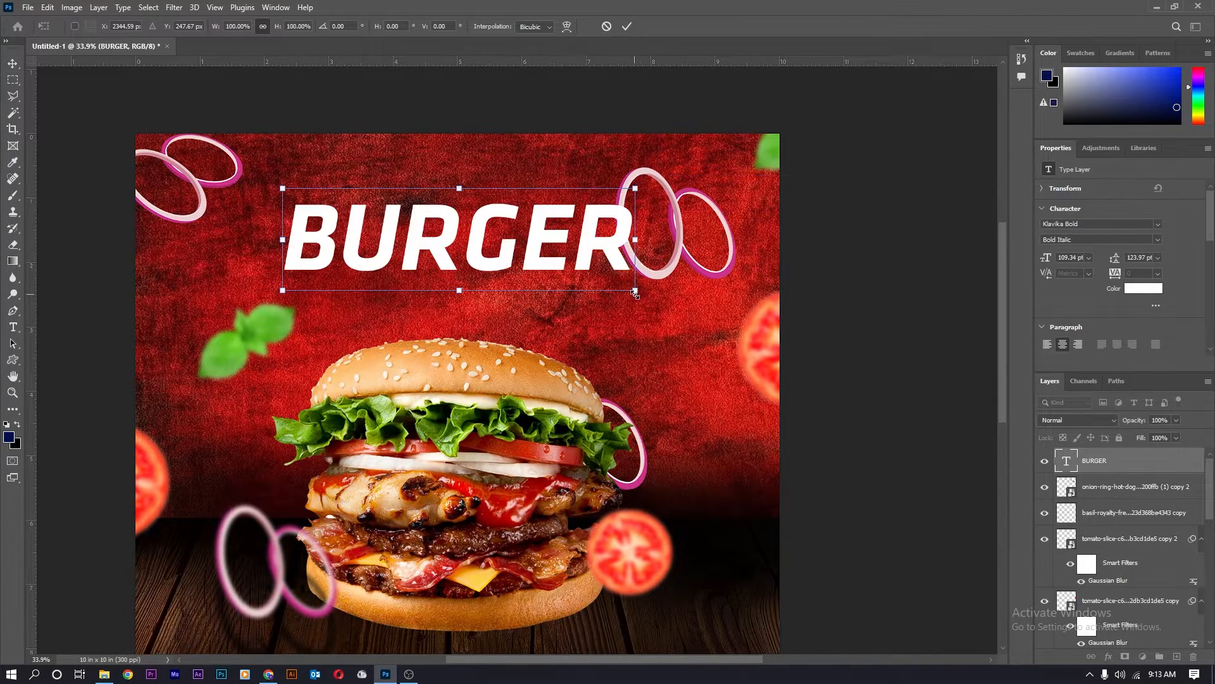
pyautogui.moveTo(635, 293); pyautogui.dragTo(654, 307)
pyautogui.moveTo(636, 188); pyautogui.dragTo(664, 181)
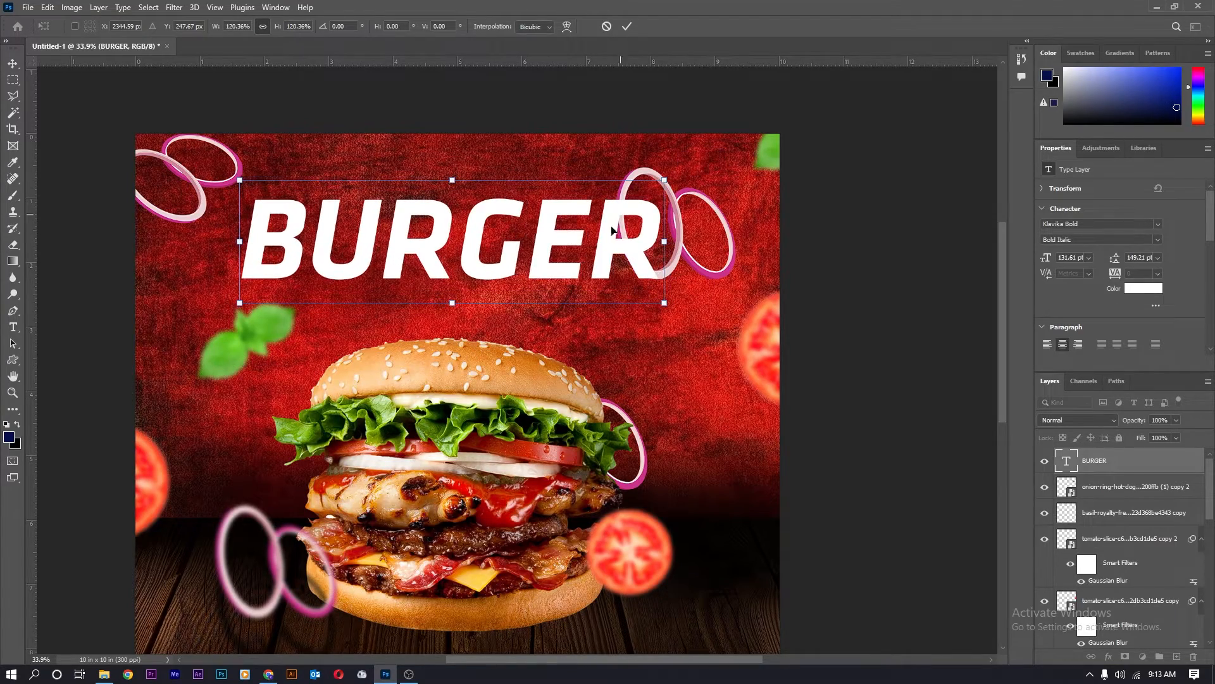
pyautogui.press('Return')
pyautogui.scroll(2, 516, 221)
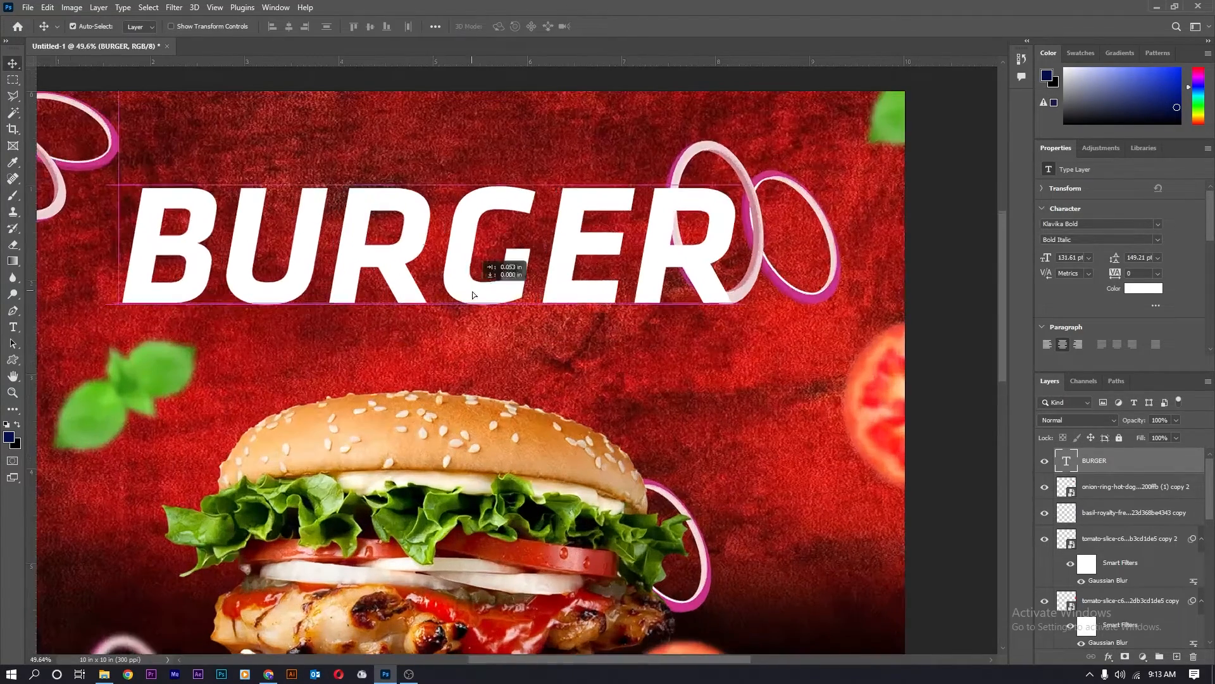
pyautogui.scroll(-3, 480, 285)
pyautogui.doubleClick(1178, 469)
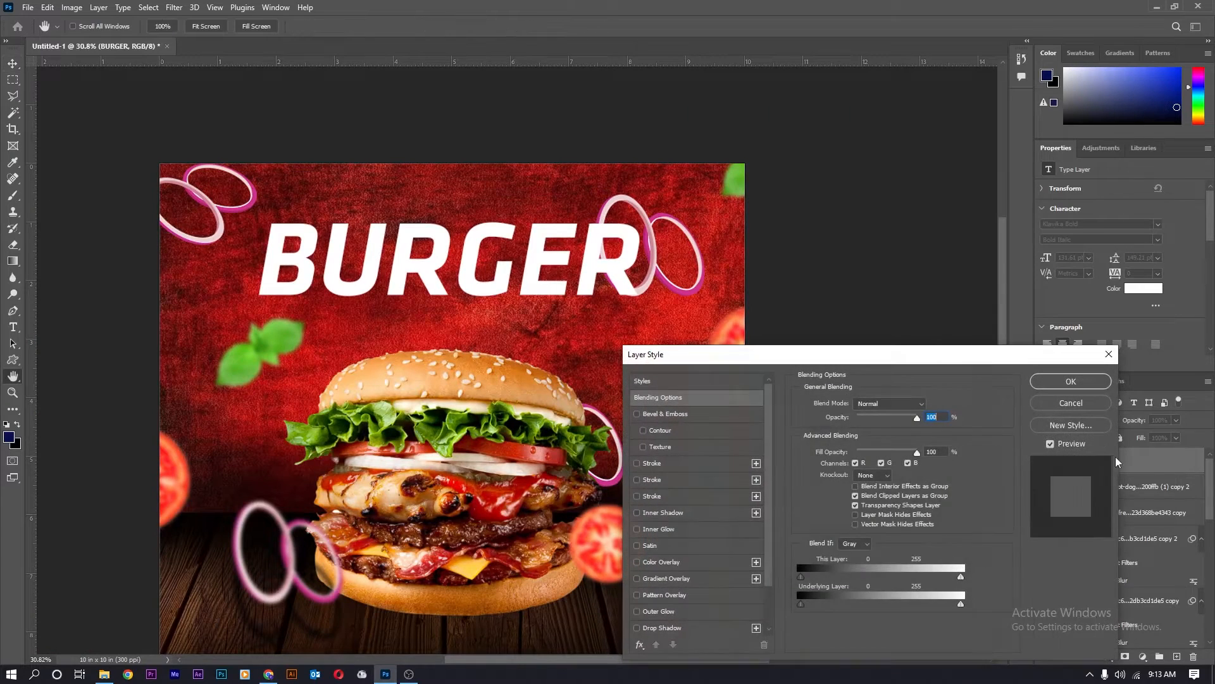
# Try a Color Overlay on BURGER, then switch to a Gradient Overlay instead.
pyautogui.click(708, 511)
pyautogui.click(636, 513)
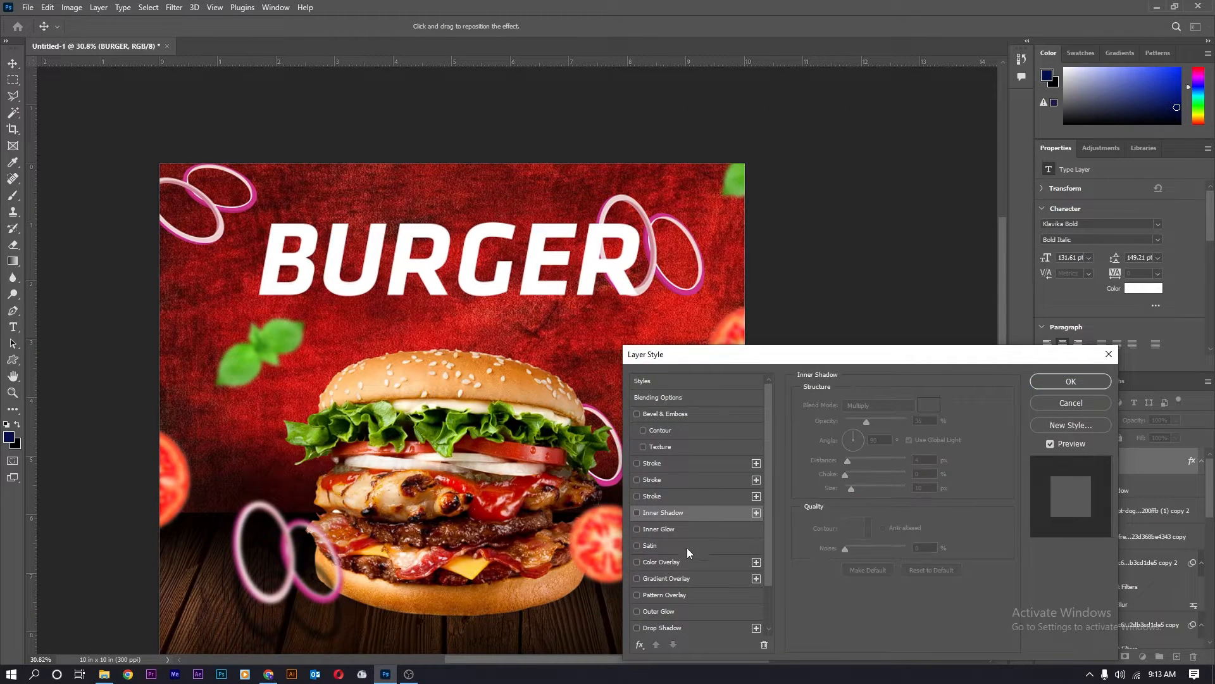
pyautogui.click(690, 561)
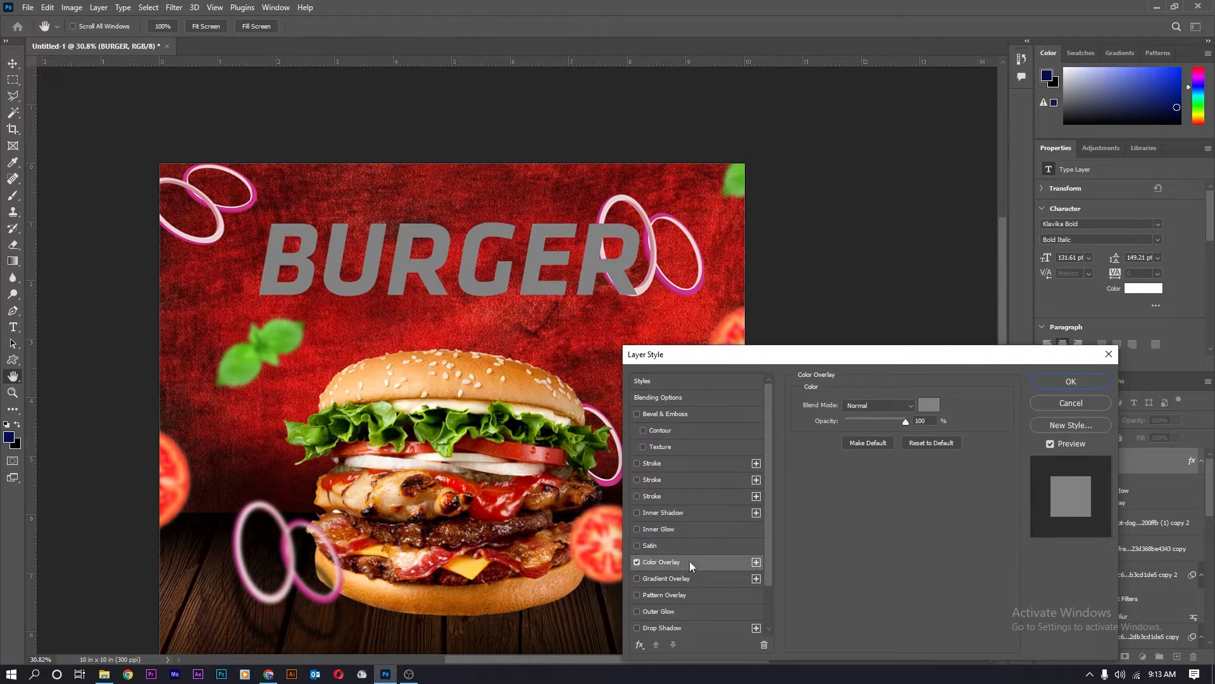
pyautogui.click(637, 561)
pyautogui.click(722, 579)
# Edit the overlay gradient to run from bright orange to lemon yellow.
pyautogui.click(878, 433)
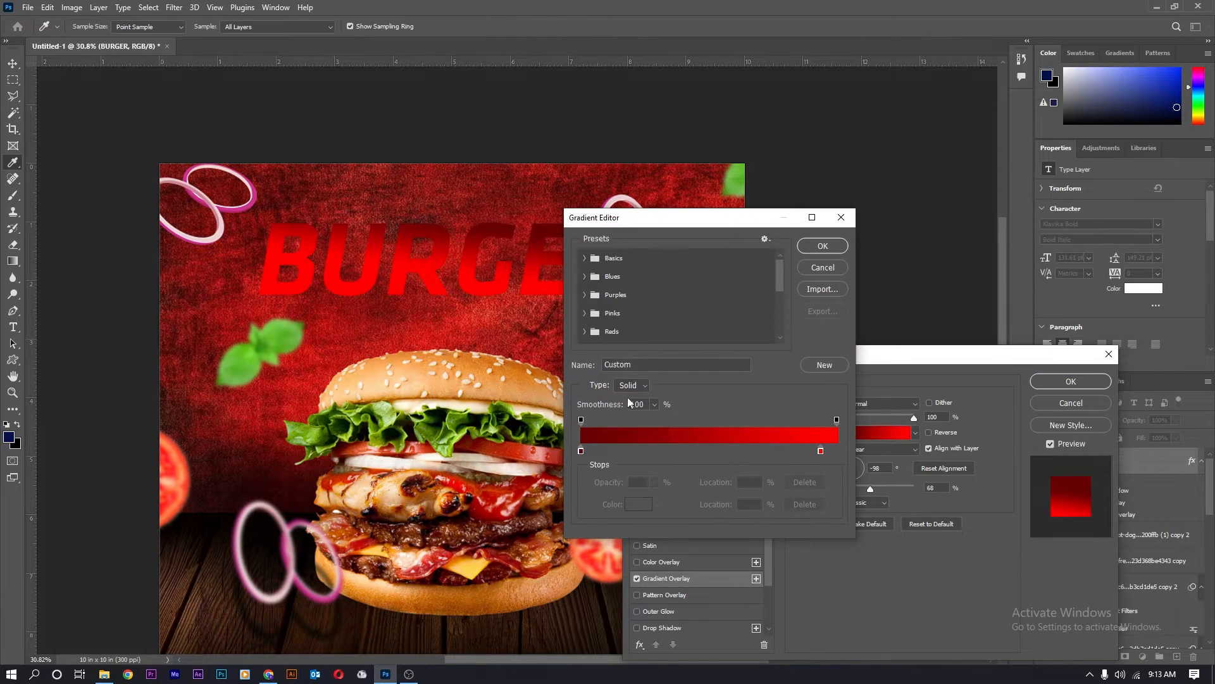
pyautogui.doubleClick(580, 451)
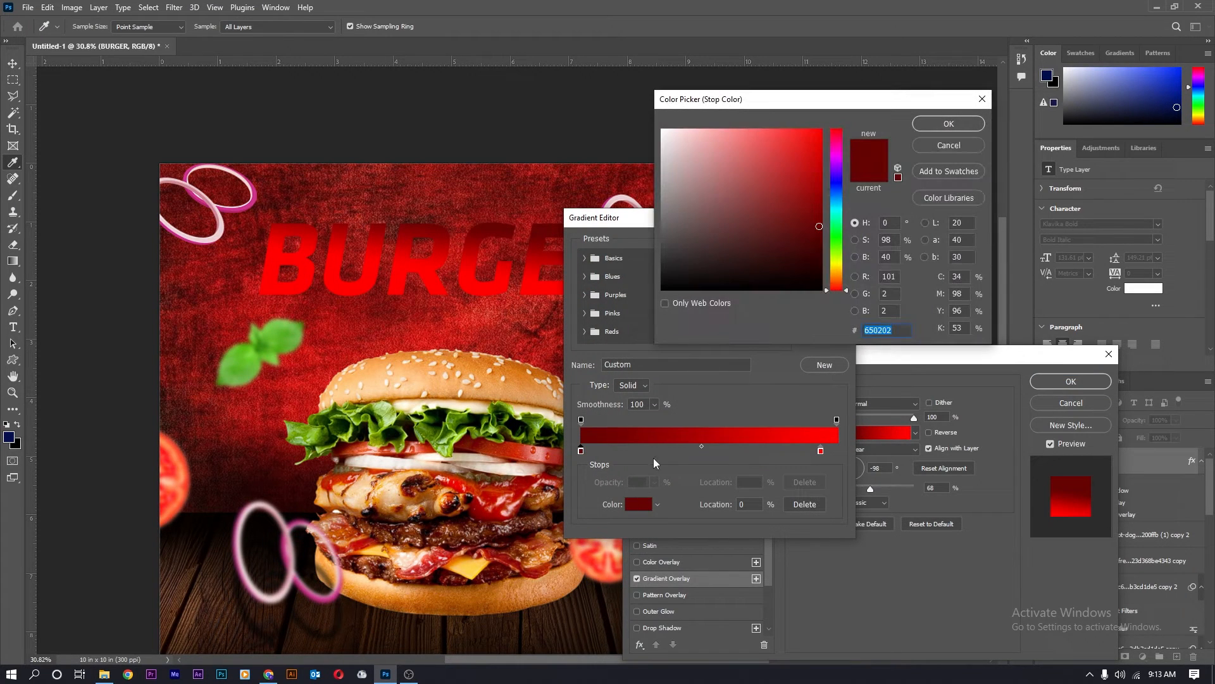
pyautogui.moveTo(837, 275); pyautogui.dragTo(837, 270)
pyautogui.click(820, 133)
pyautogui.click(949, 124)
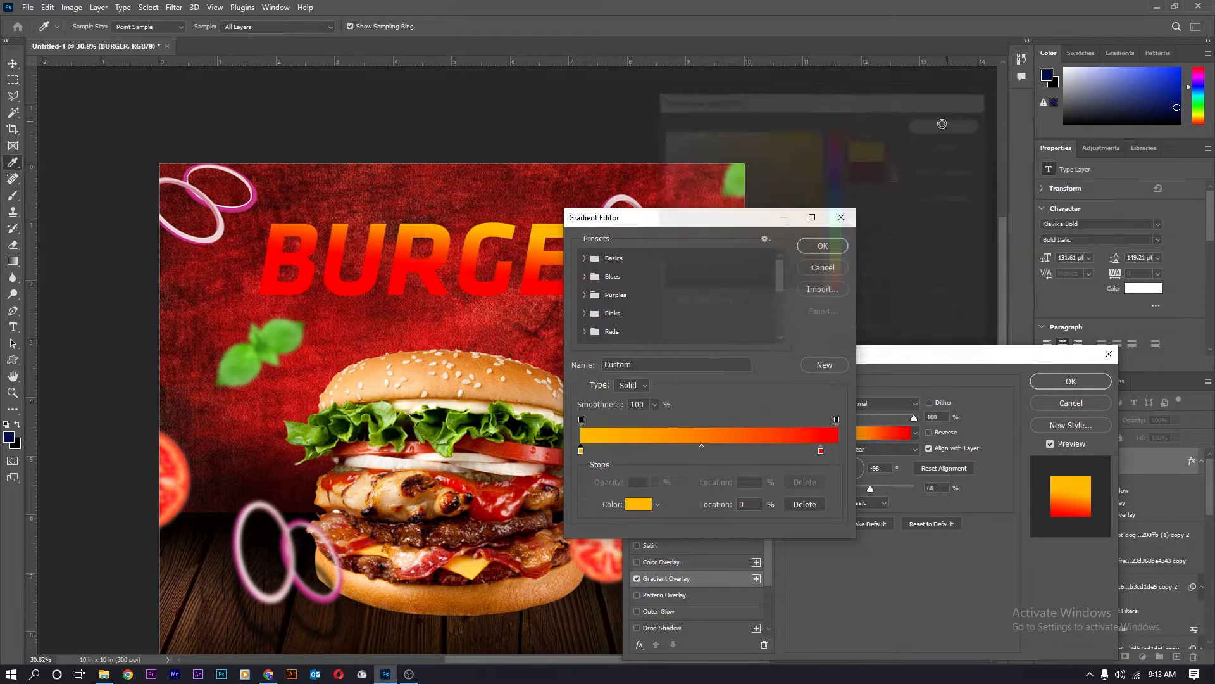
pyautogui.click(821, 450)
pyautogui.click(649, 504)
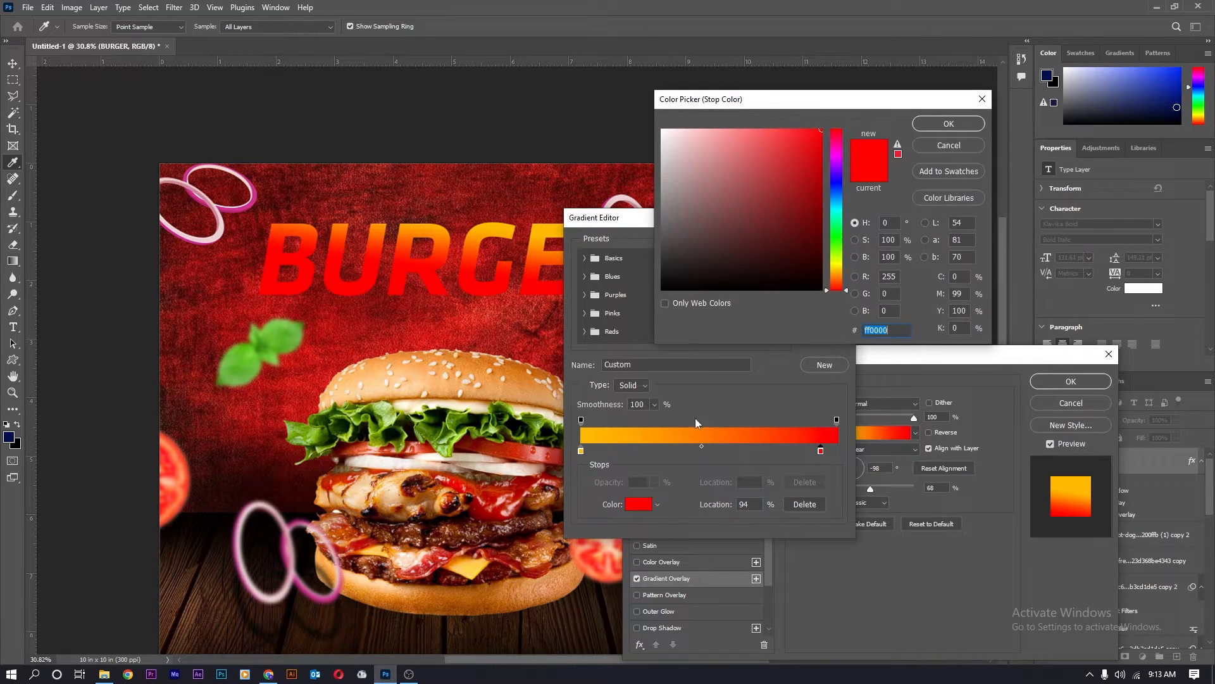
pyautogui.click(840, 267)
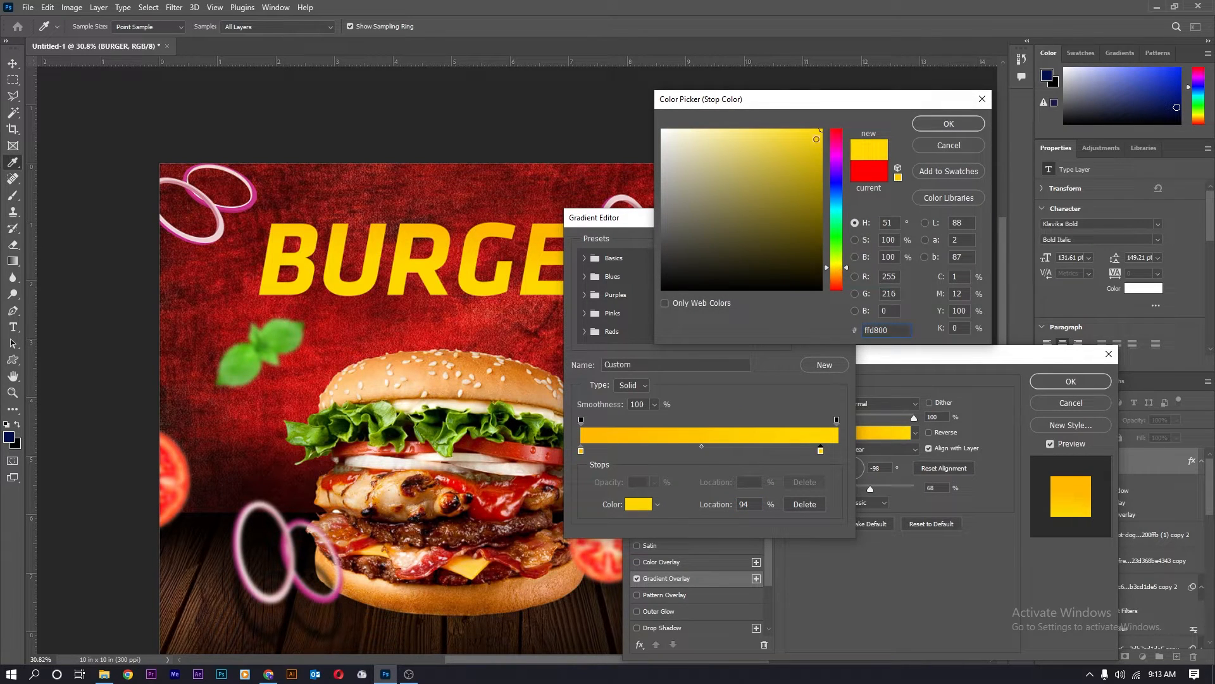
pyautogui.click(835, 263)
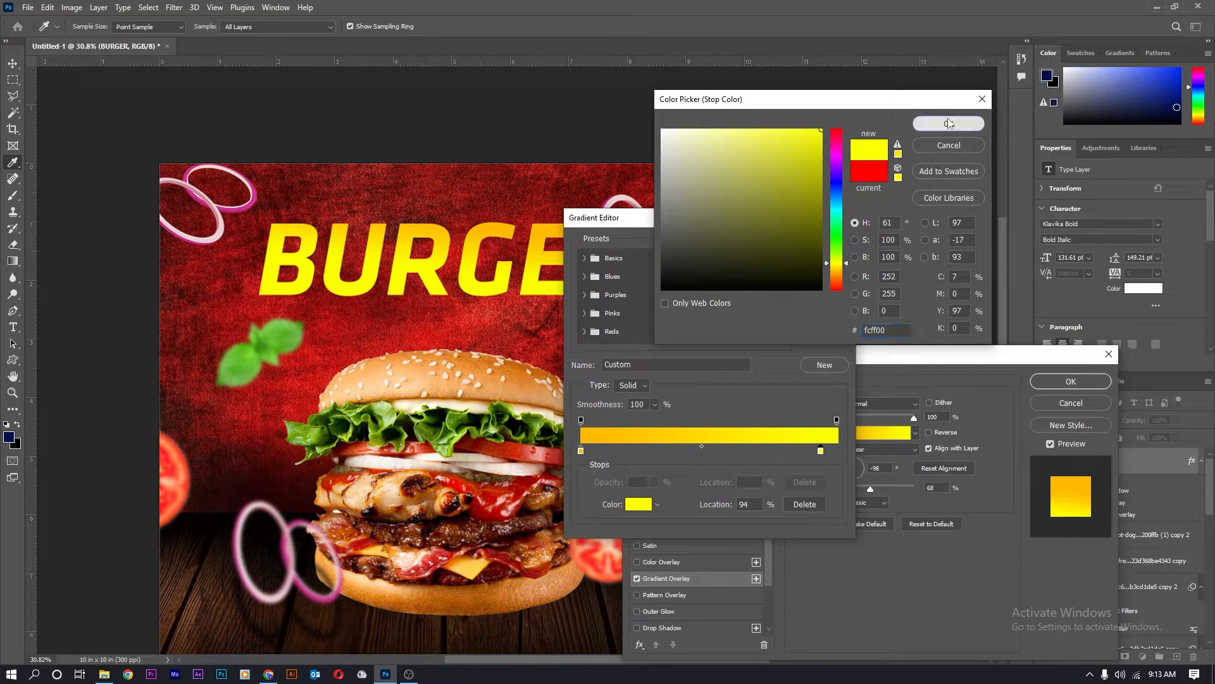
pyautogui.click(949, 123)
pyautogui.click(823, 246)
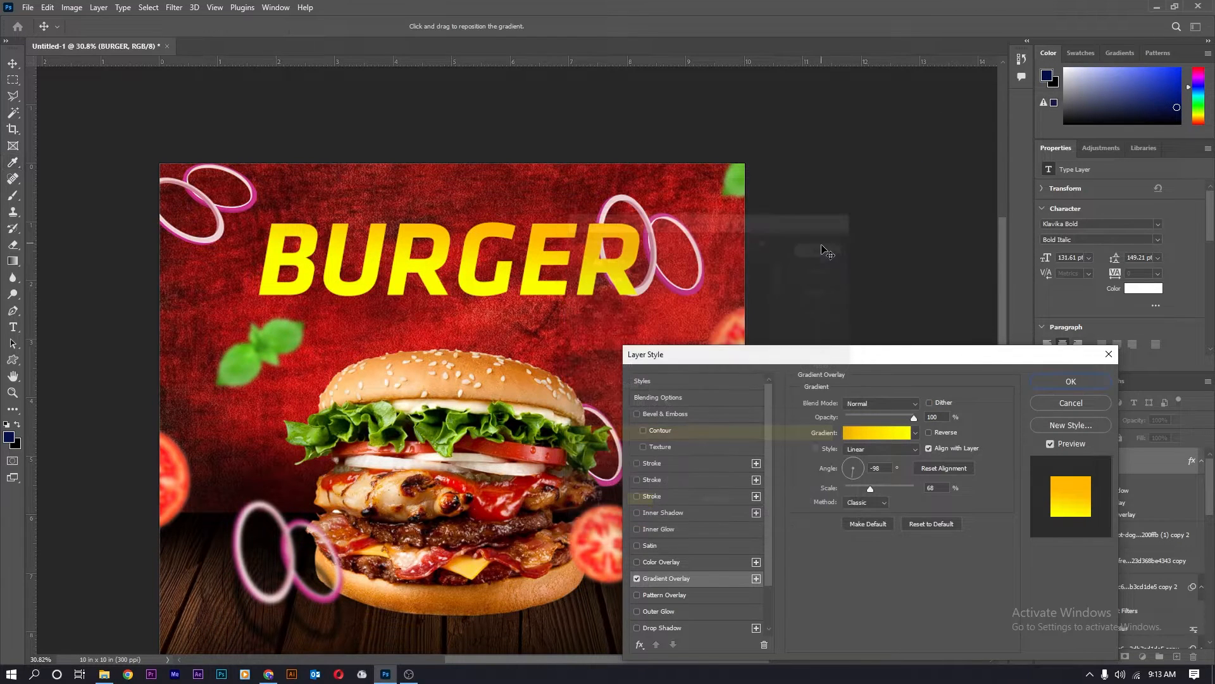
# Set the gradient scale to 103, adjust its angle, and apply the overlay.
pyautogui.moveTo(871, 489); pyautogui.dragTo(882, 484)
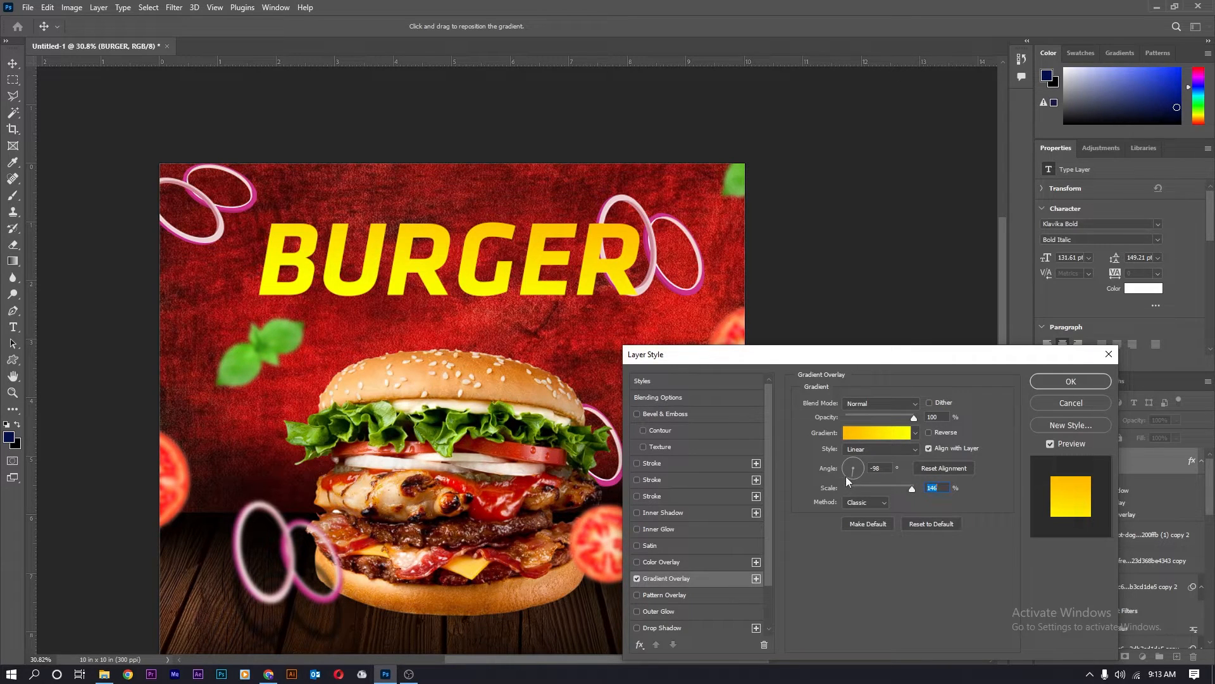
pyautogui.moveTo(846, 476)
pyautogui.mouseDown()
pyautogui.moveTo(865, 476)
pyautogui.moveTo(855, 485)
pyautogui.mouseUp()
pyautogui.moveTo(897, 491)
pyautogui.mouseDown()
pyautogui.moveTo(879, 490)
pyautogui.moveTo(893, 491)
pyautogui.mouseUp()
pyautogui.click(1070, 382)
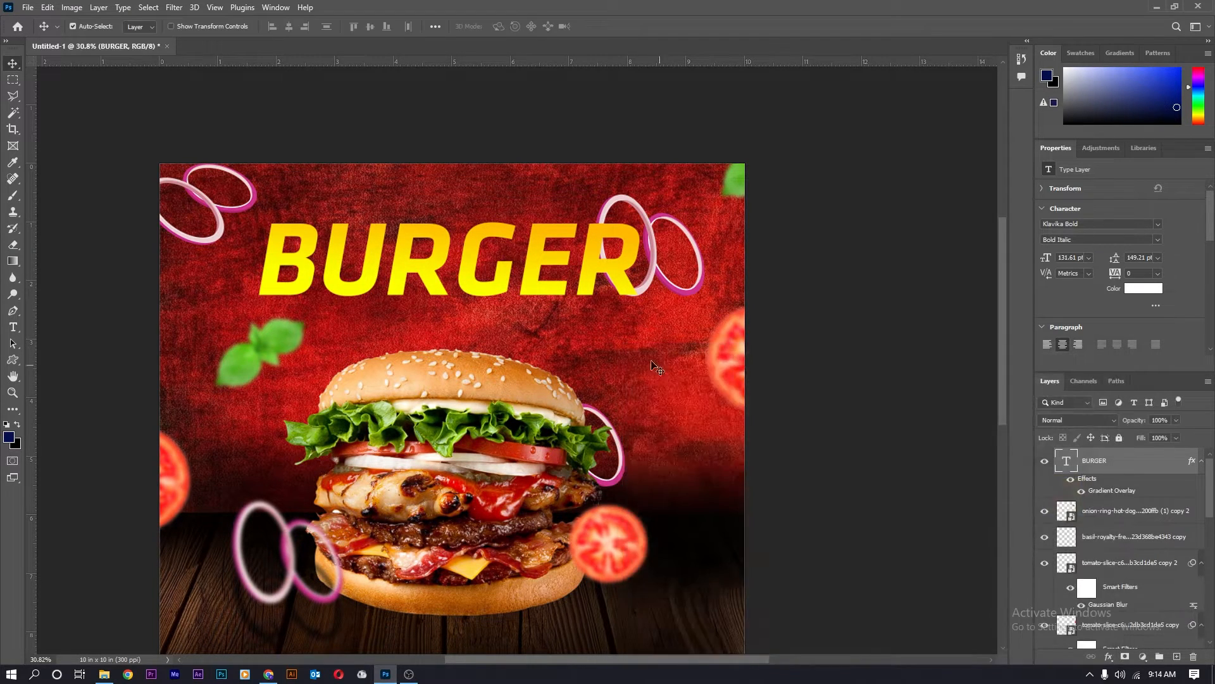
# Add two strokes to BURGER, a thin one and a 21 px gradient stroke.
pyautogui.doubleClick(1167, 474)
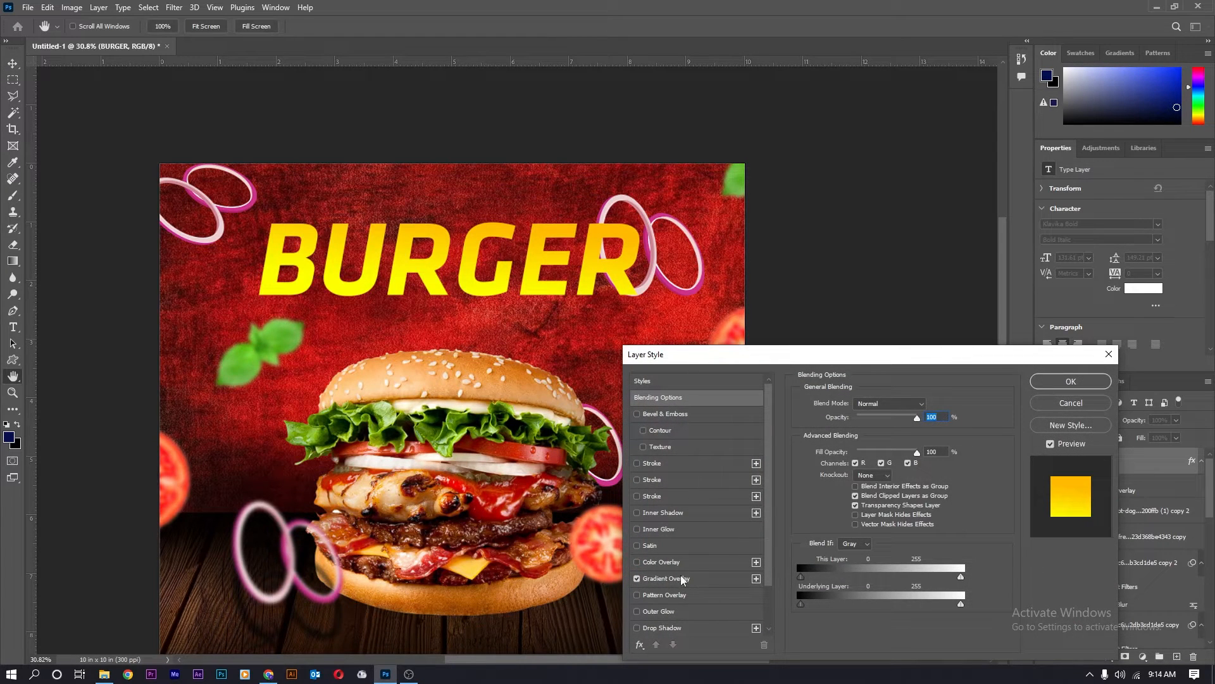
pyautogui.click(678, 462)
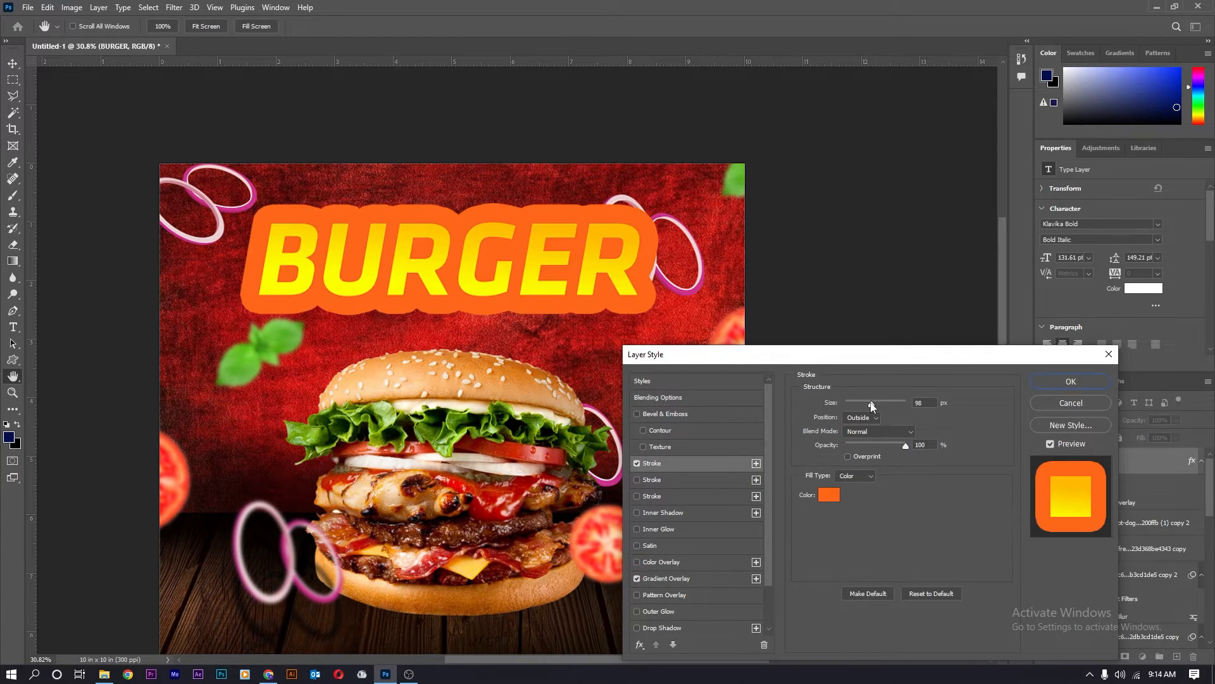
pyautogui.moveTo(873, 406); pyautogui.dragTo(852, 401)
pyautogui.click(742, 480)
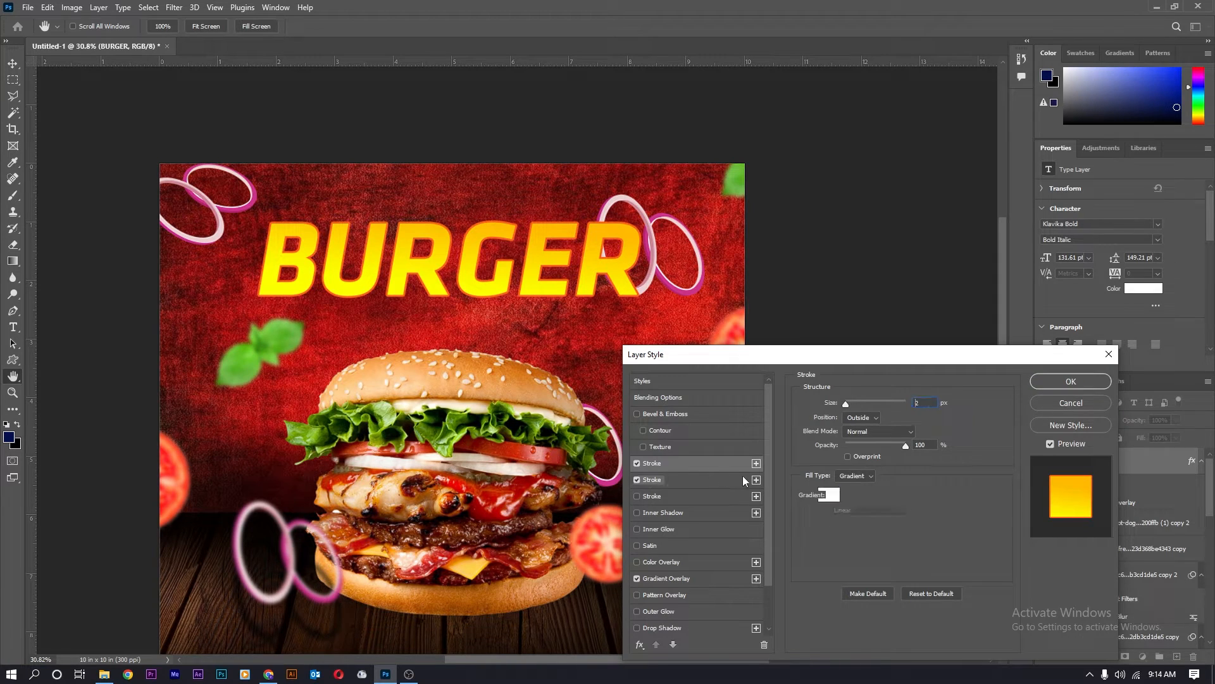
pyautogui.moveTo(847, 406); pyautogui.dragTo(854, 406)
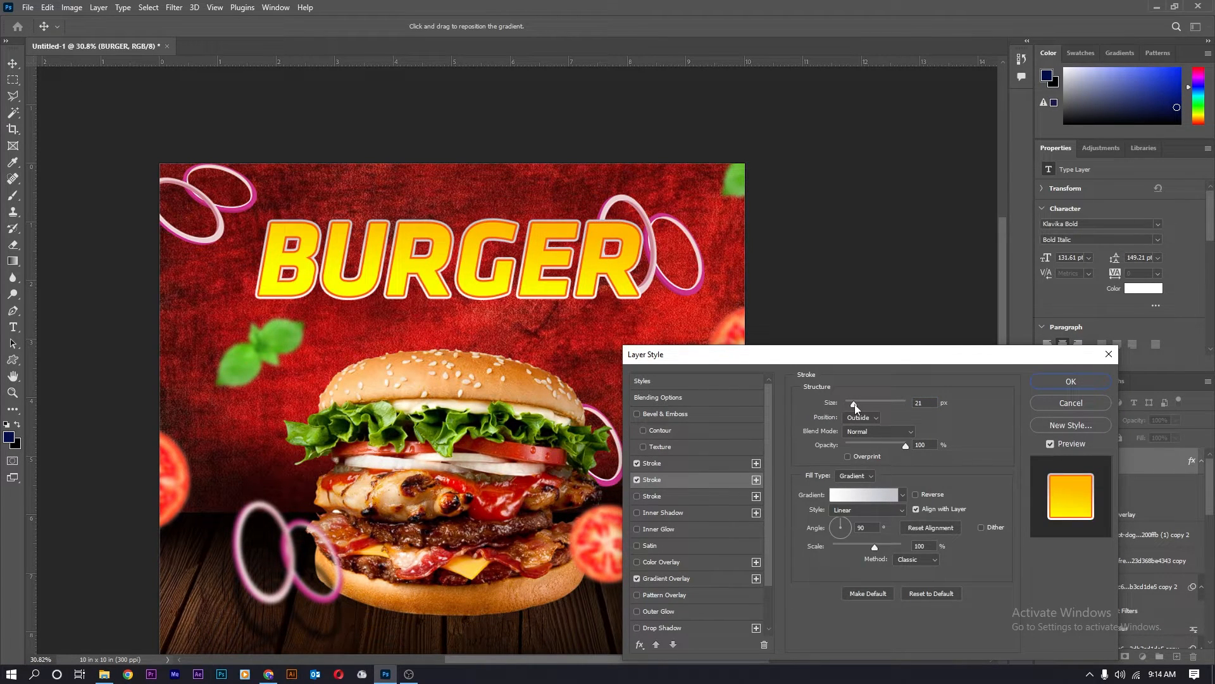
# Add a third 18 px gradient stroke, trying and then removing Bevel & Emboss.
pyautogui.click(734, 495)
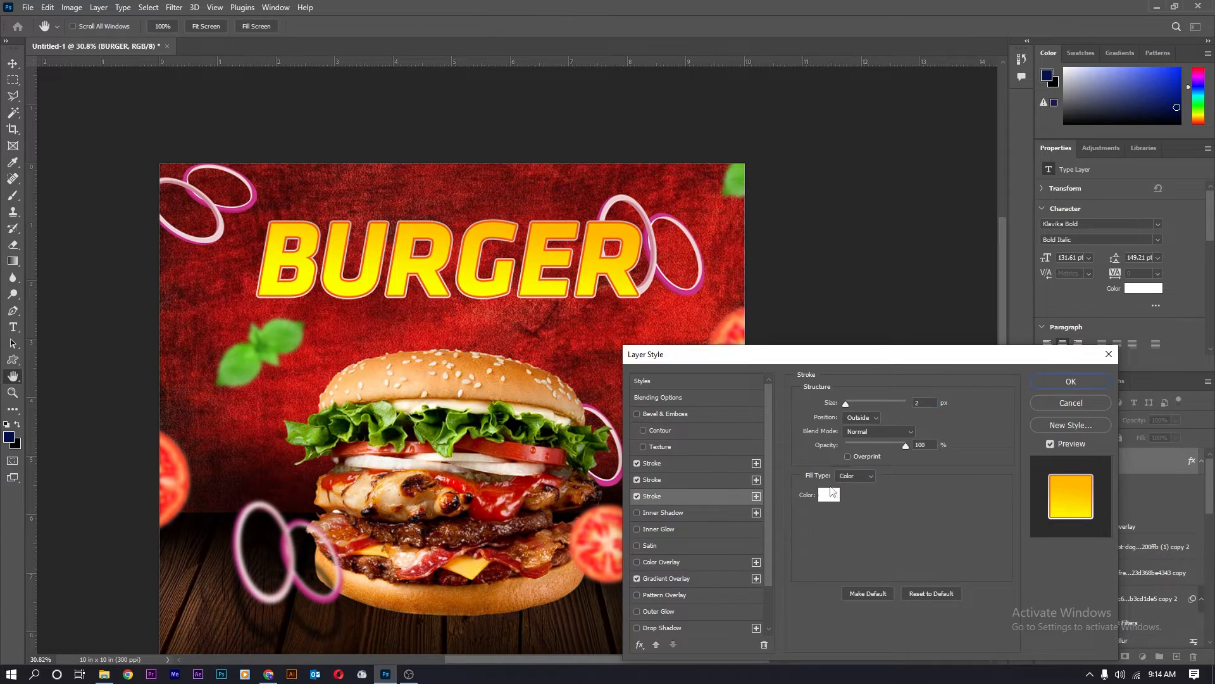
pyautogui.click(850, 484)
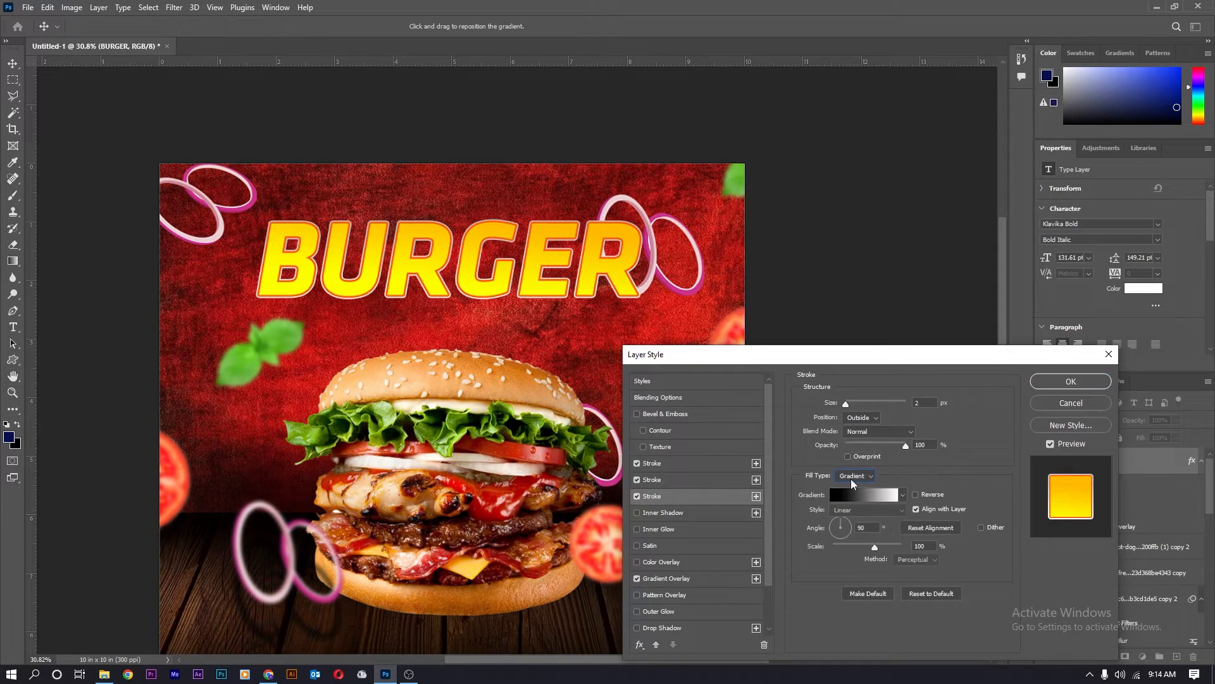
pyautogui.moveTo(846, 403); pyautogui.dragTo(853, 405)
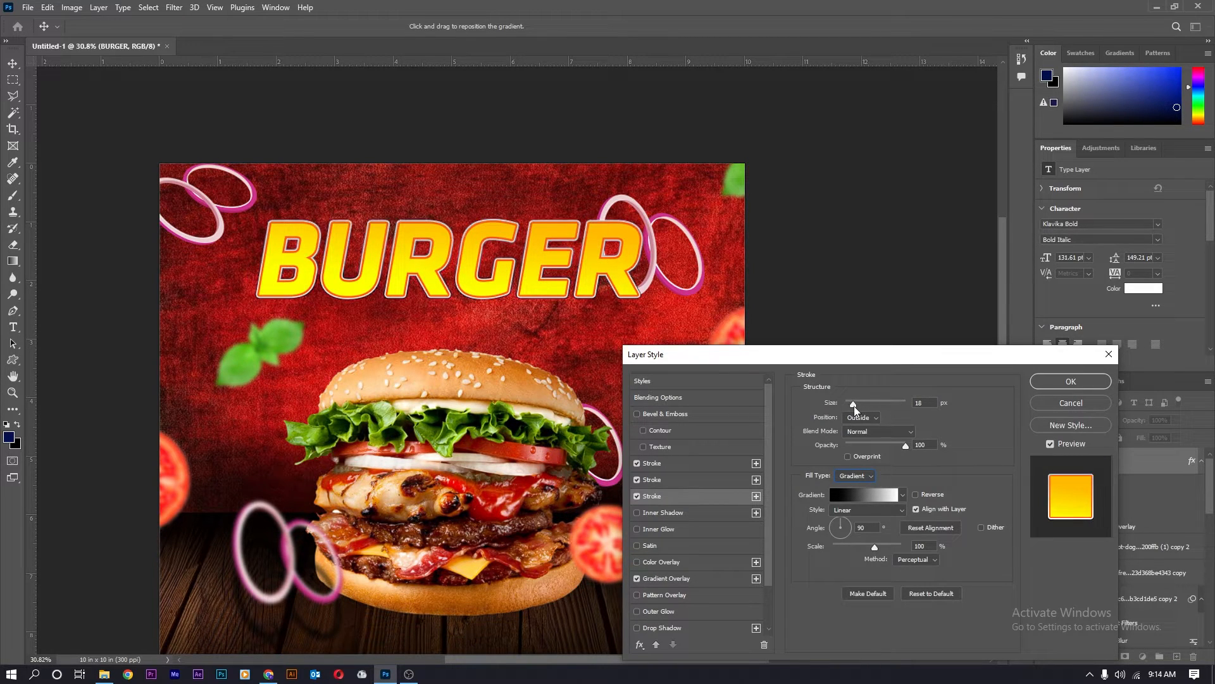
pyautogui.click(637, 414)
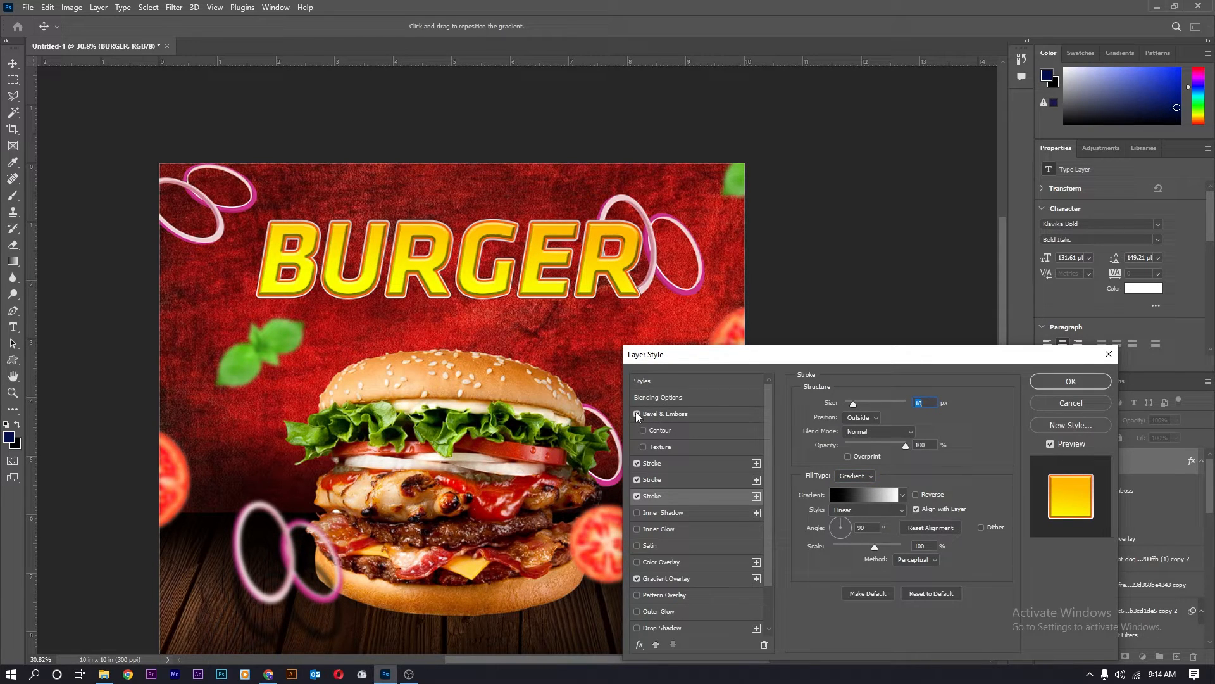
pyautogui.click(638, 414)
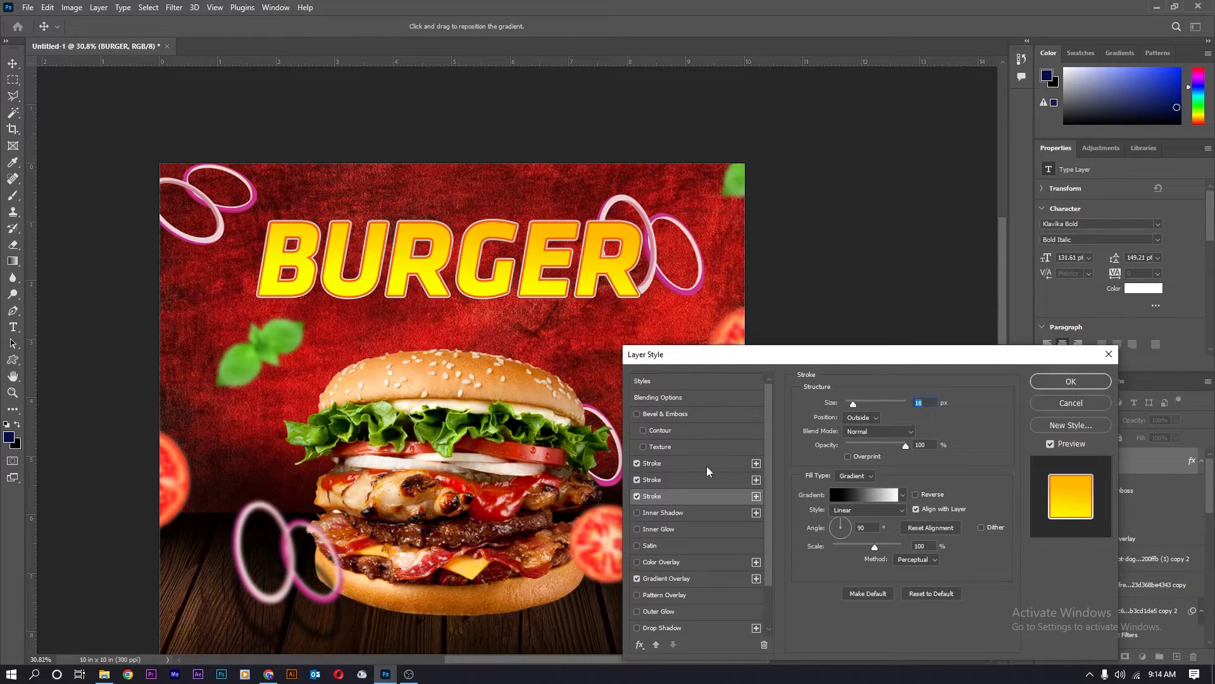
# Add a fourth 27 px gradient stroke angled at -89° and apply the styles.
pyautogui.click(756, 497)
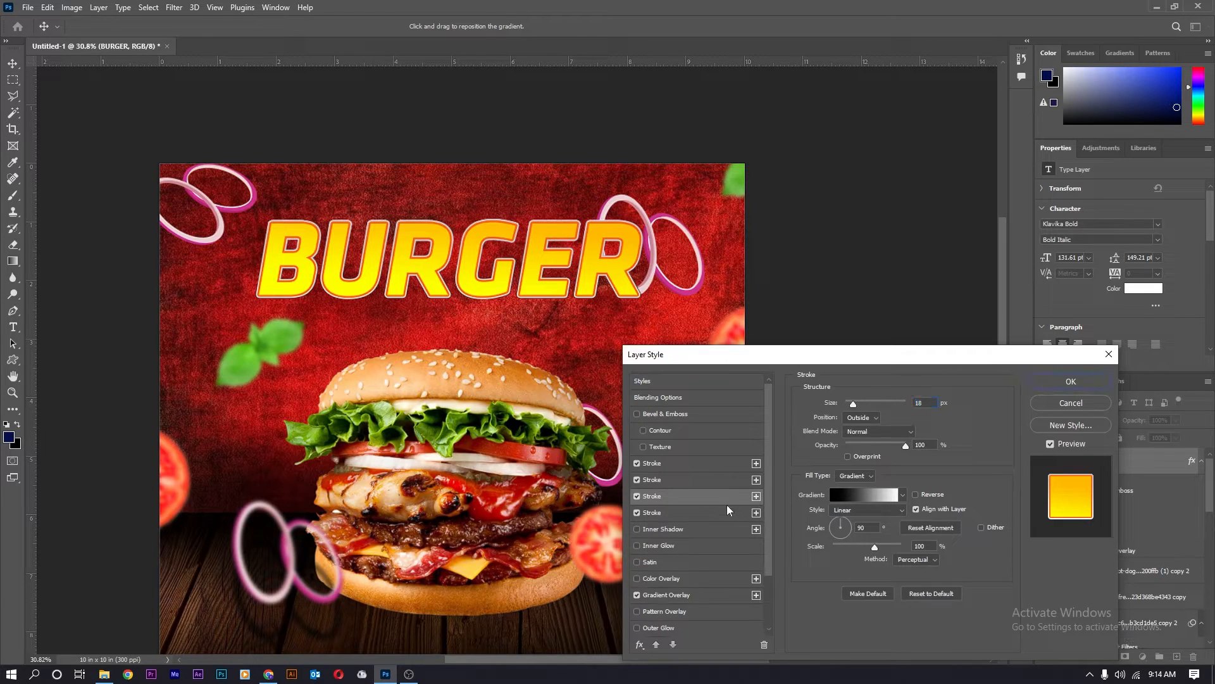
pyautogui.click(871, 476)
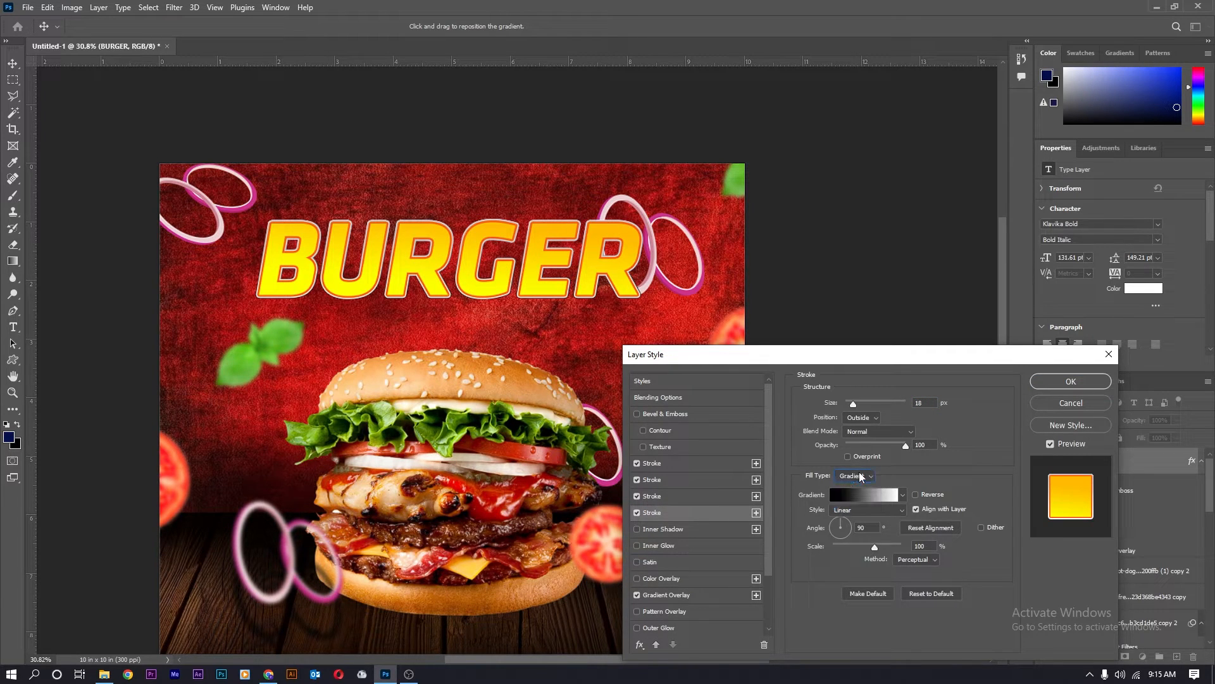
pyautogui.click(841, 536)
pyautogui.moveTo(853, 404); pyautogui.dragTo(856, 405)
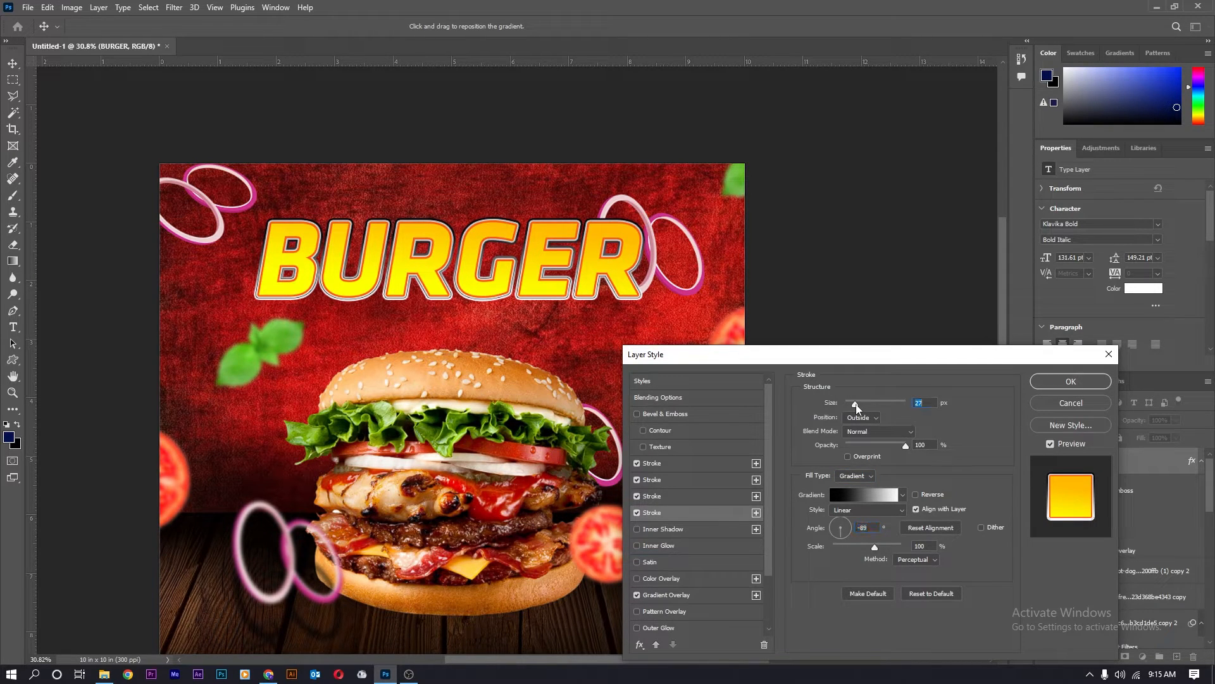
pyautogui.click(842, 523)
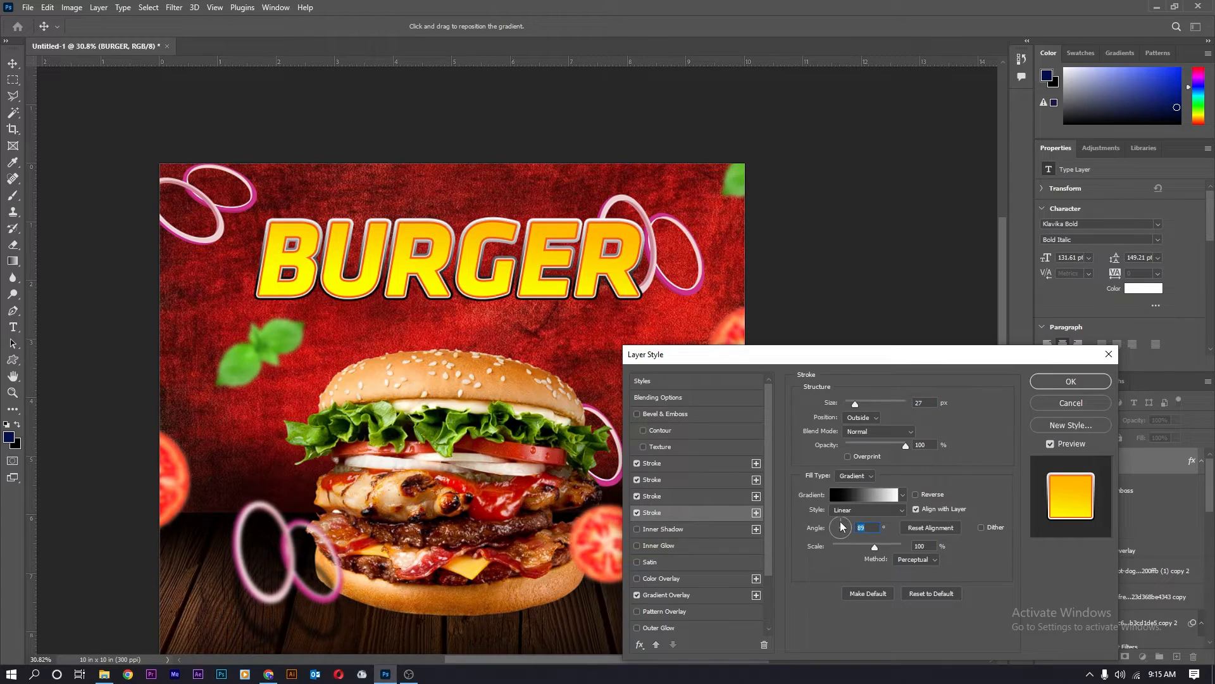
pyautogui.click(842, 540)
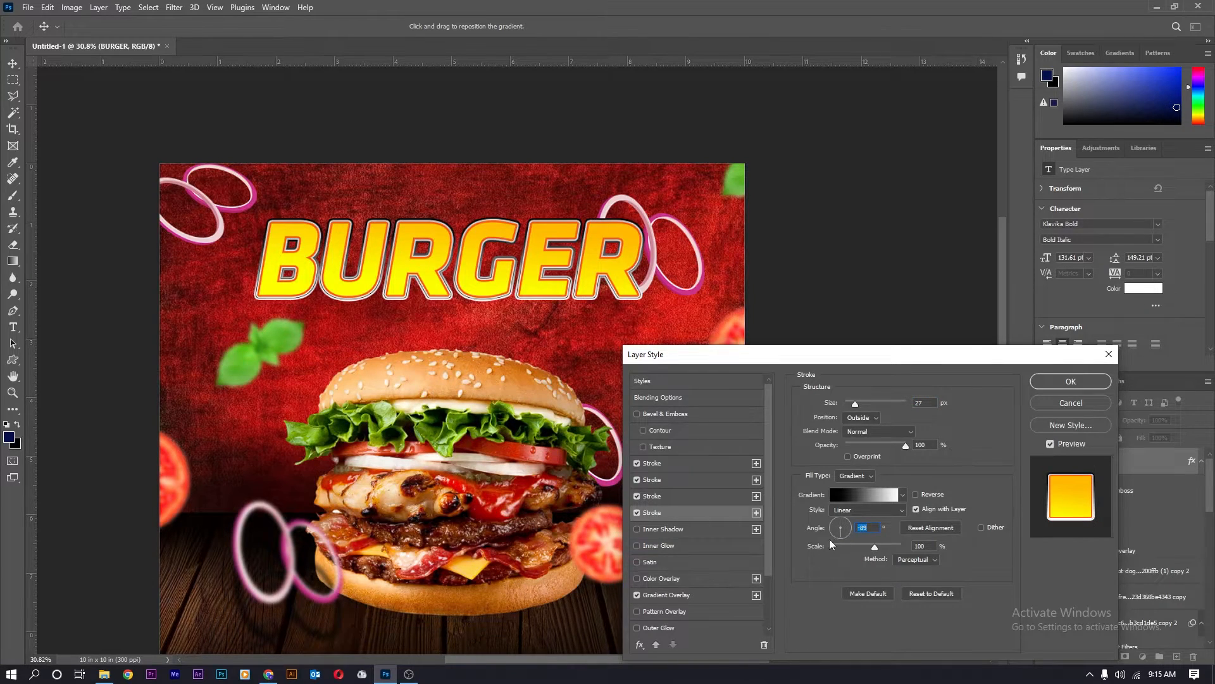
pyautogui.click(1071, 382)
pyautogui.scroll(-5, 537, 362)
pyautogui.scroll(6, 537, 362)
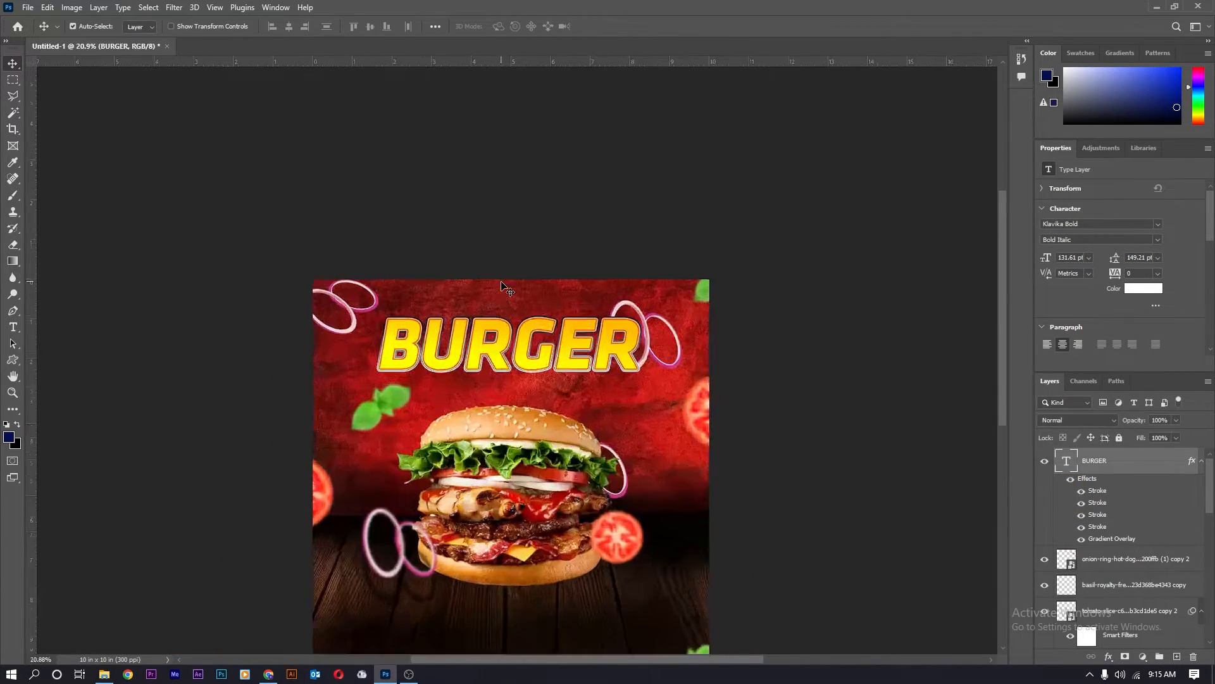
# Duplicate the BURGER title and place the copy below and to its right.
pyautogui.scroll(-3, 467, 388)
pyautogui.scroll(4, 530, 308)
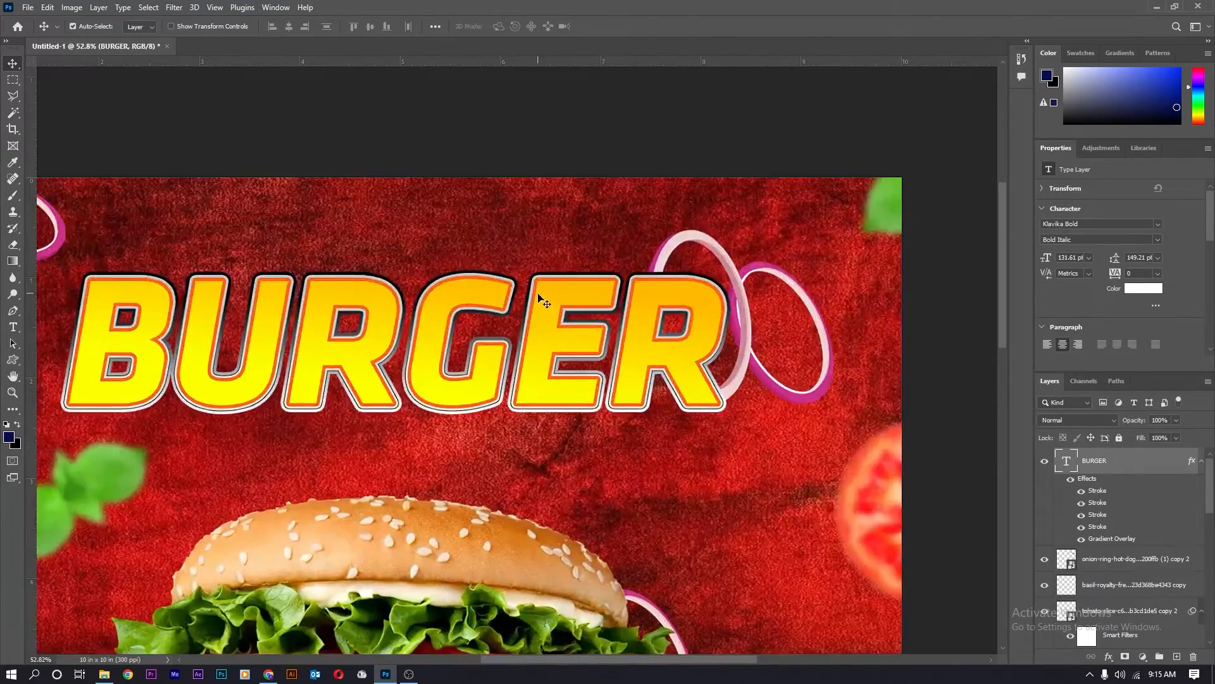
pyautogui.scroll(-4, 538, 295)
pyautogui.moveTo(532, 318); pyautogui.dragTo(498, 379)
pyautogui.scroll(-2, 543, 327)
pyautogui.scroll(2, 504, 317)
pyautogui.scroll(-1, 498, 320)
# Retype the copy as WEEK and scale it down to about 62.1%.
pyautogui.doubleClick(499, 379)
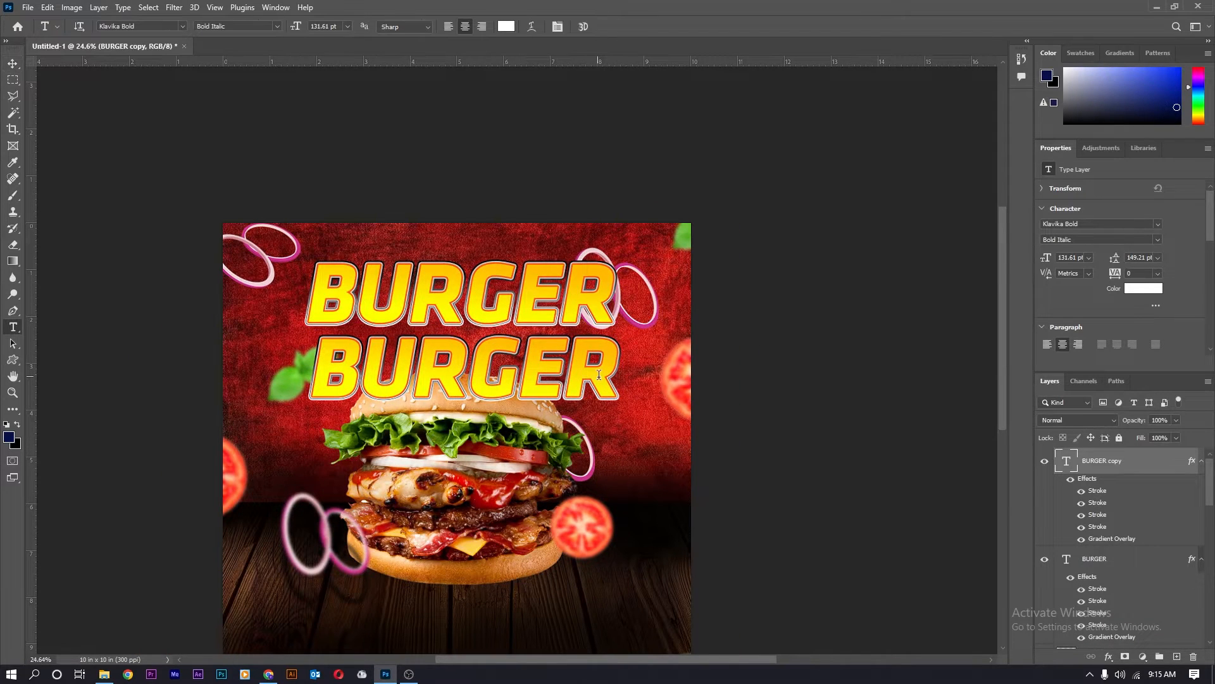
pyautogui.hotkey('ctrl', 'a')
pyautogui.write('WEEK')
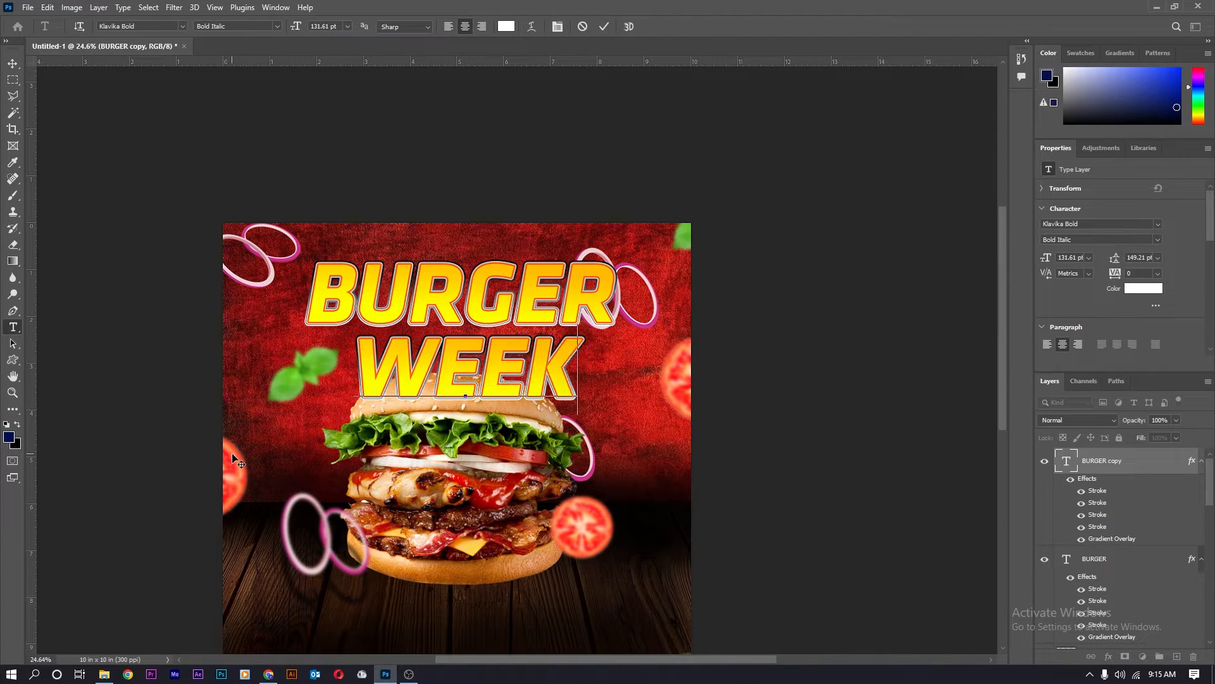
pyautogui.hotkey('ctrl', 'Return')
pyautogui.hotkey('ctrl', 't')
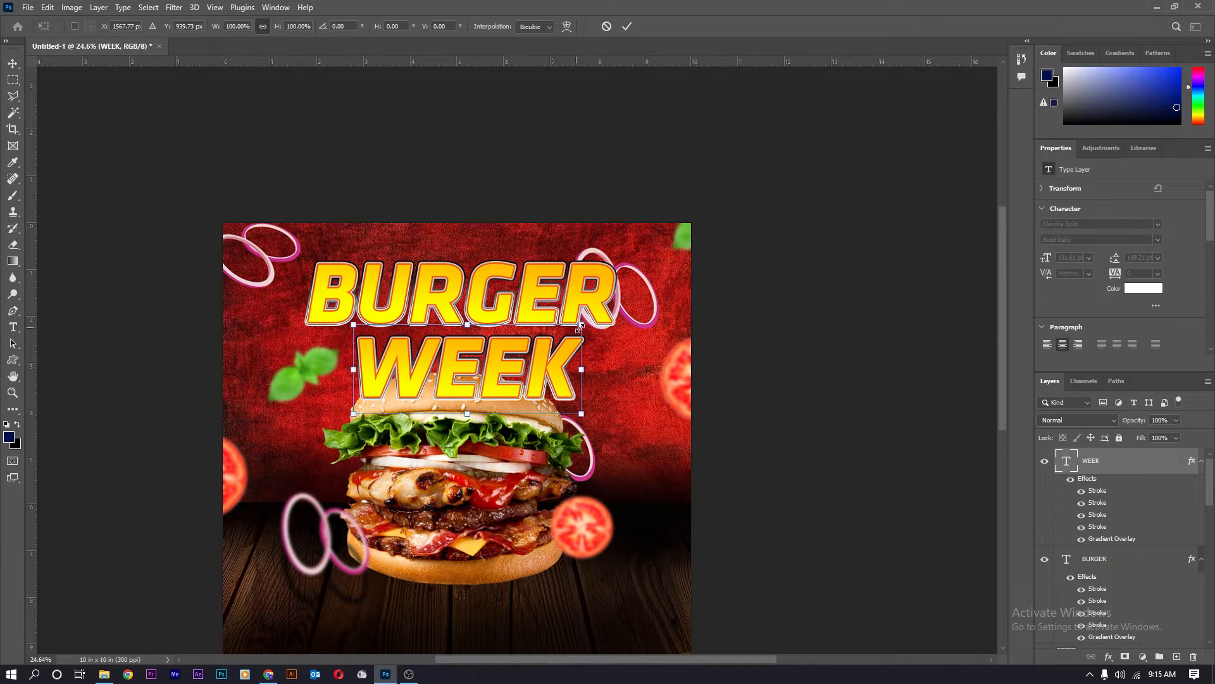
pyautogui.moveTo(580, 326); pyautogui.dragTo(585, 365)
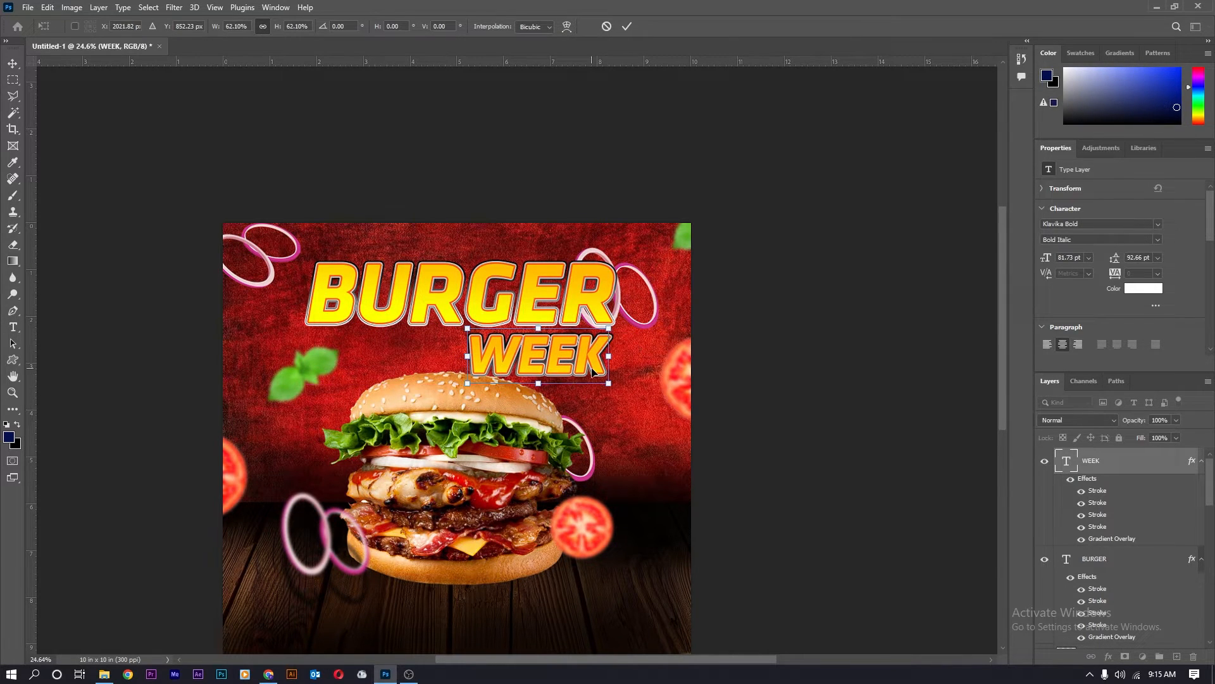
pyautogui.press('Return')
# Switch to the Move tool and zoom to review WEEK's placement beneath BURGER.
pyautogui.scroll(4, 481, 352)
pyautogui.scroll(-5, 482, 352)
pyautogui.press('v')
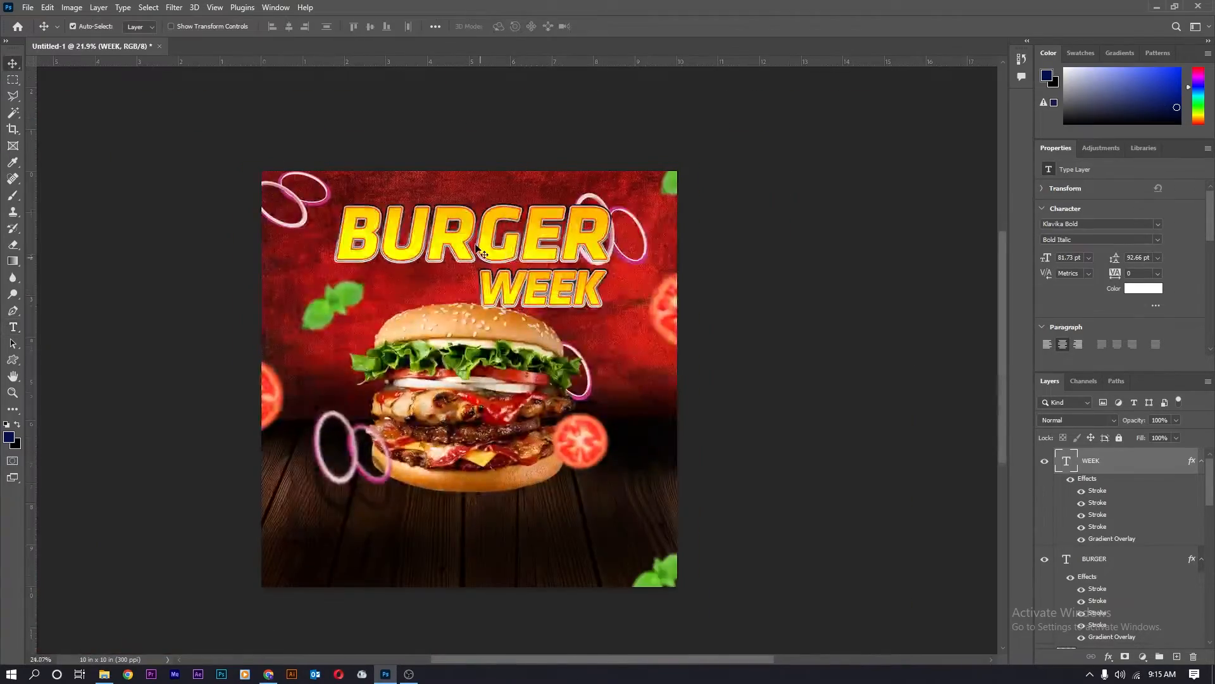
pyautogui.scroll(4, 478, 256)
pyautogui.scroll(-2, 478, 256)
pyautogui.scroll(2, 476, 259)
pyautogui.scroll(-3, 474, 263)
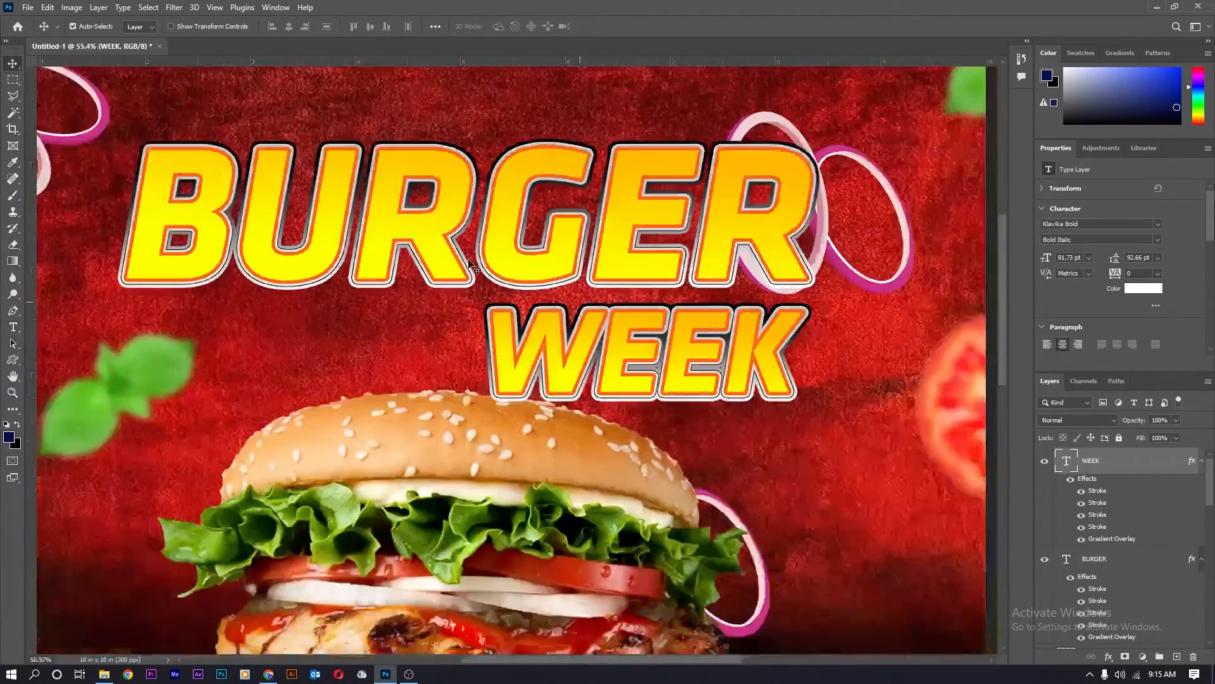
pyautogui.scroll(-4, 469, 261)
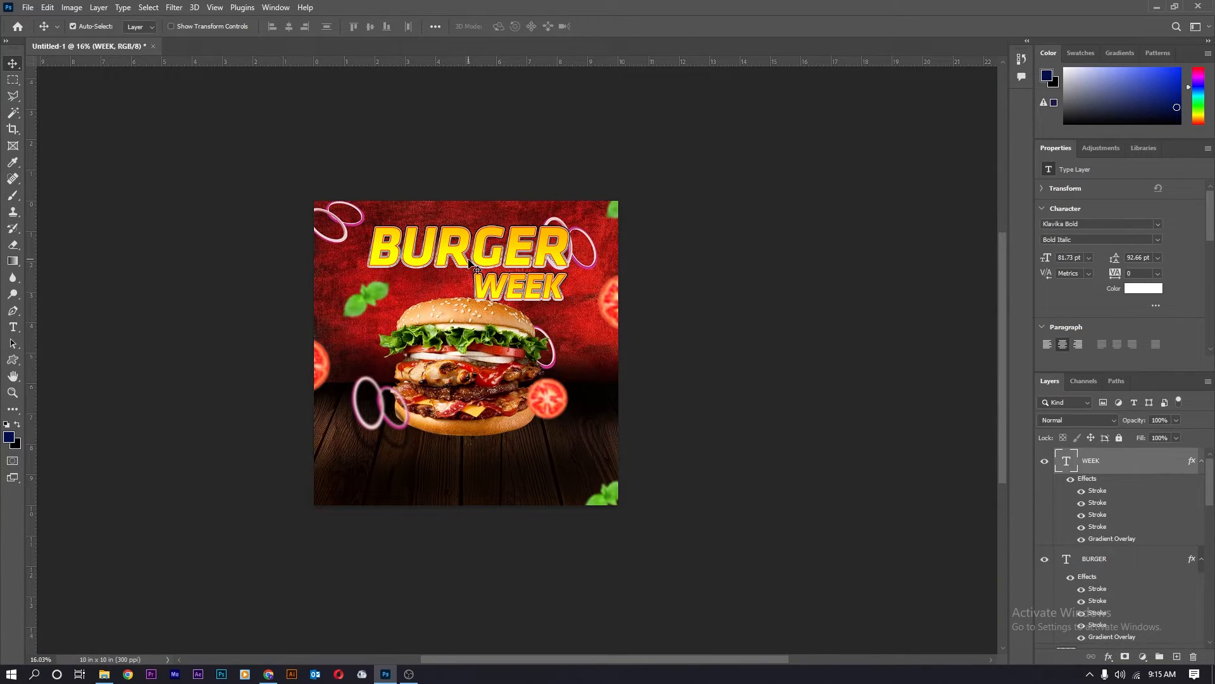
pyautogui.scroll(3, 476, 269)
pyautogui.scroll(-3, 550, 323)
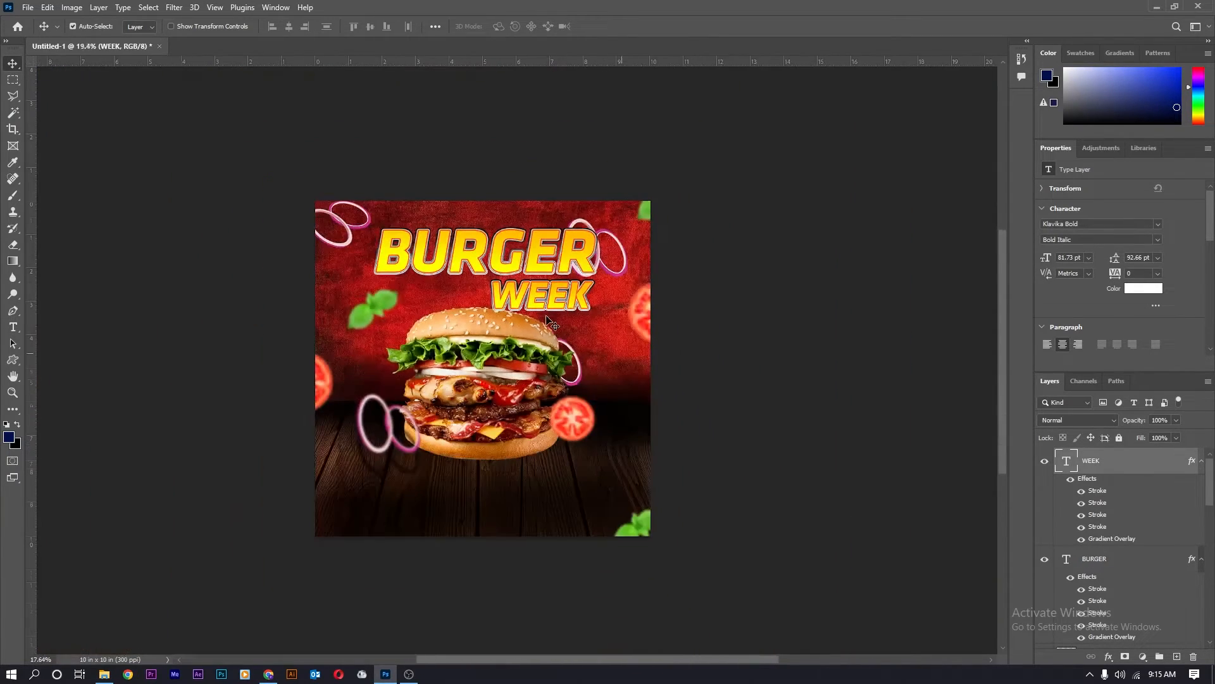
pyautogui.scroll(5, 589, 236)
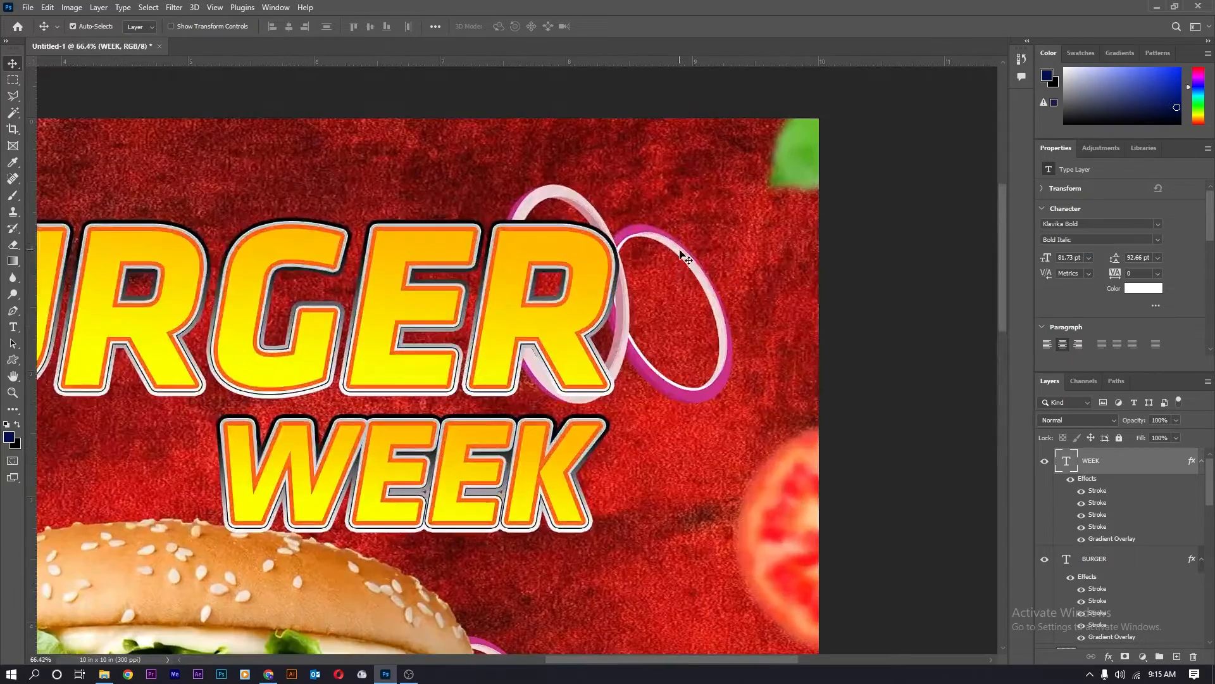
# Apply a 6.2 px Gaussian Blur to the onion ring beside the title.
pyautogui.click(615, 242)
pyautogui.click(174, 7)
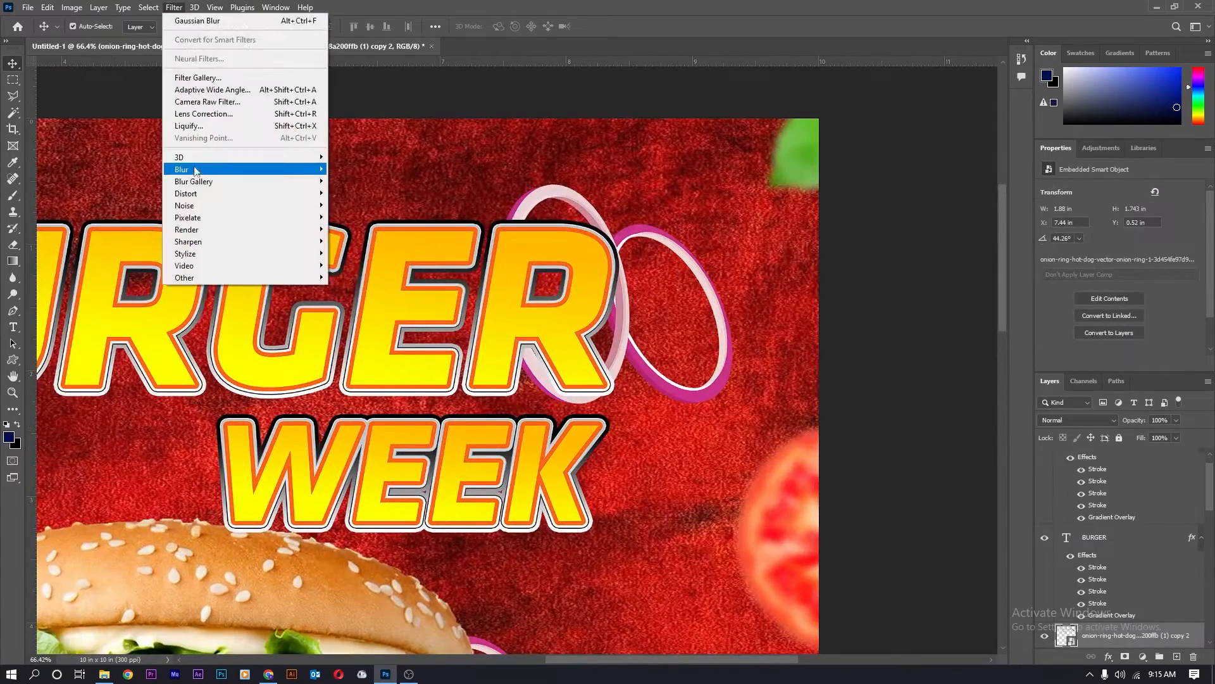
pyautogui.moveTo(196, 170)
pyautogui.click(362, 217)
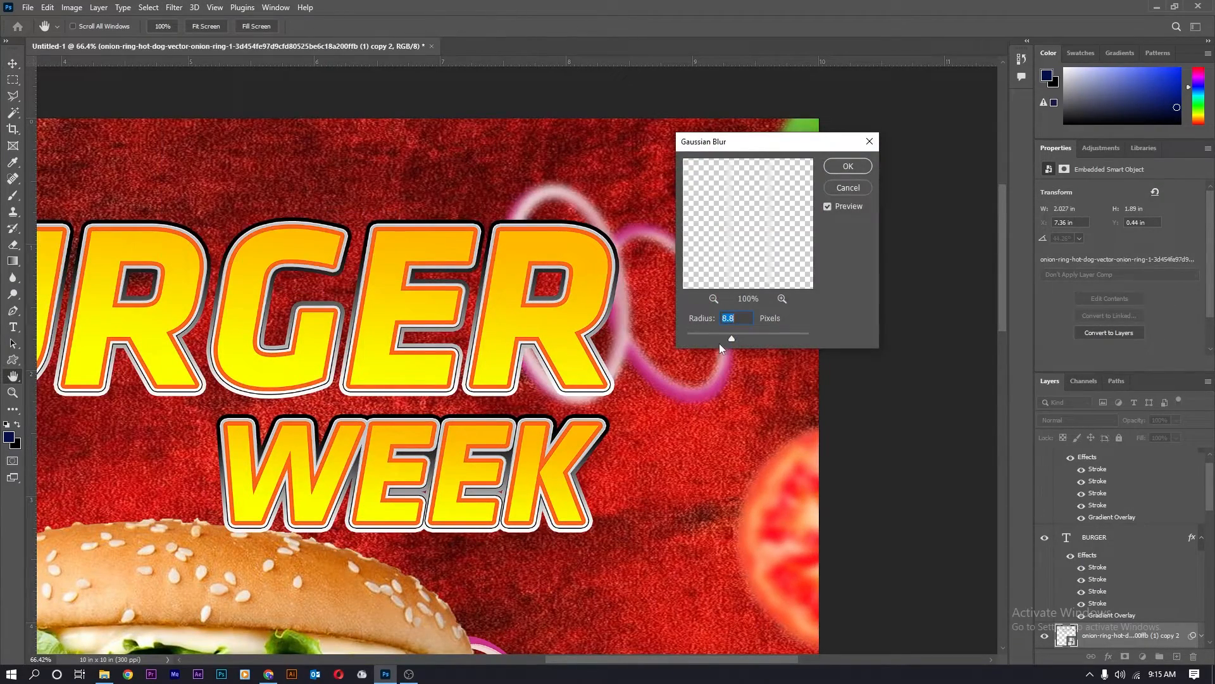
pyautogui.moveTo(716, 340); pyautogui.dragTo(722, 337)
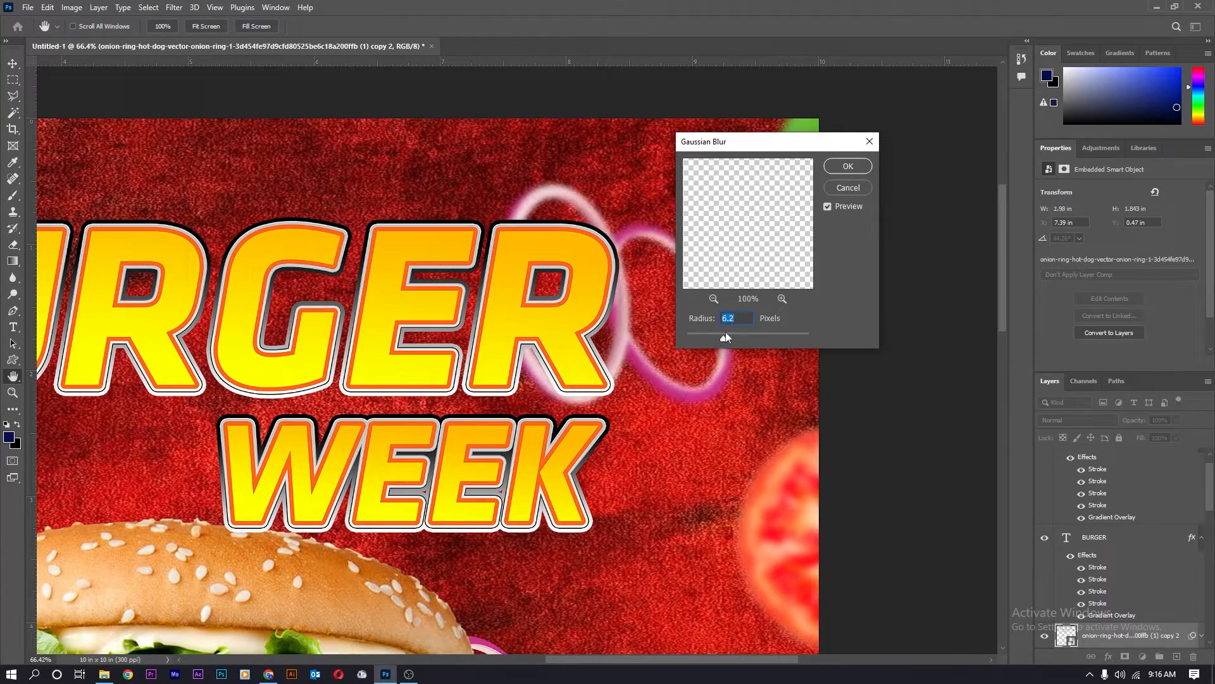
pyautogui.click(848, 166)
pyautogui.press('v')
pyautogui.scroll(-4, 552, 310)
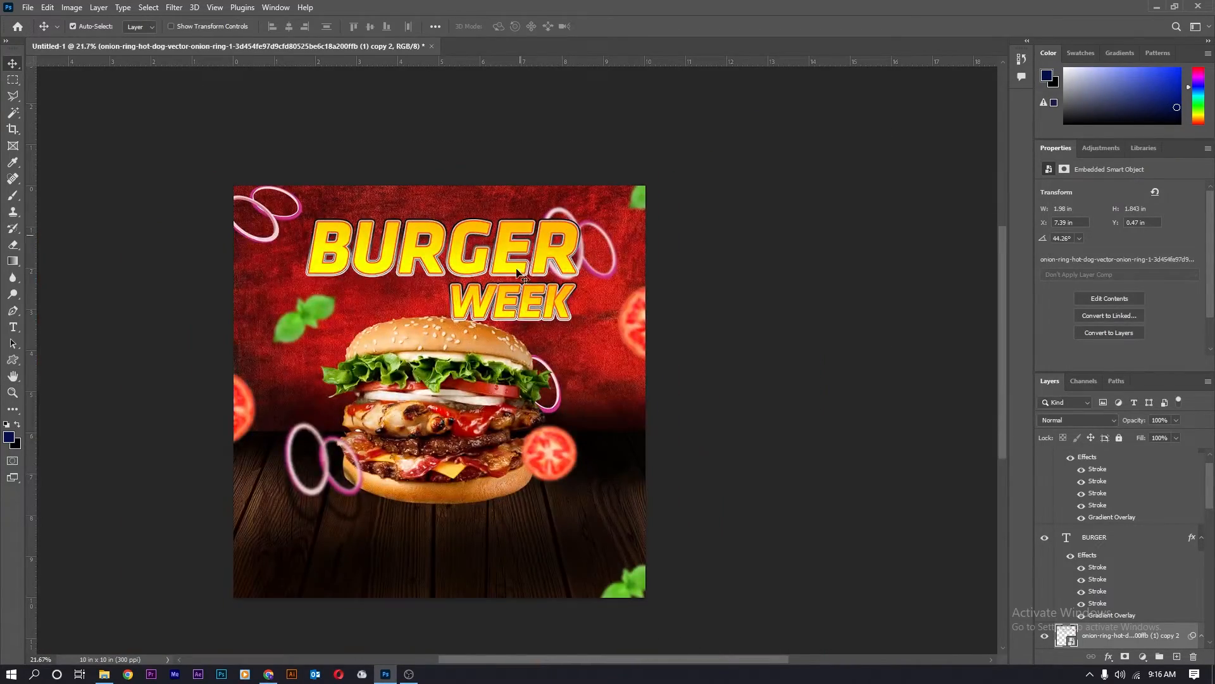
pyautogui.scroll(4, 551, 310)
# Apply a Gaussian Blur to another onion ring as well.
pyautogui.click(551, 418)
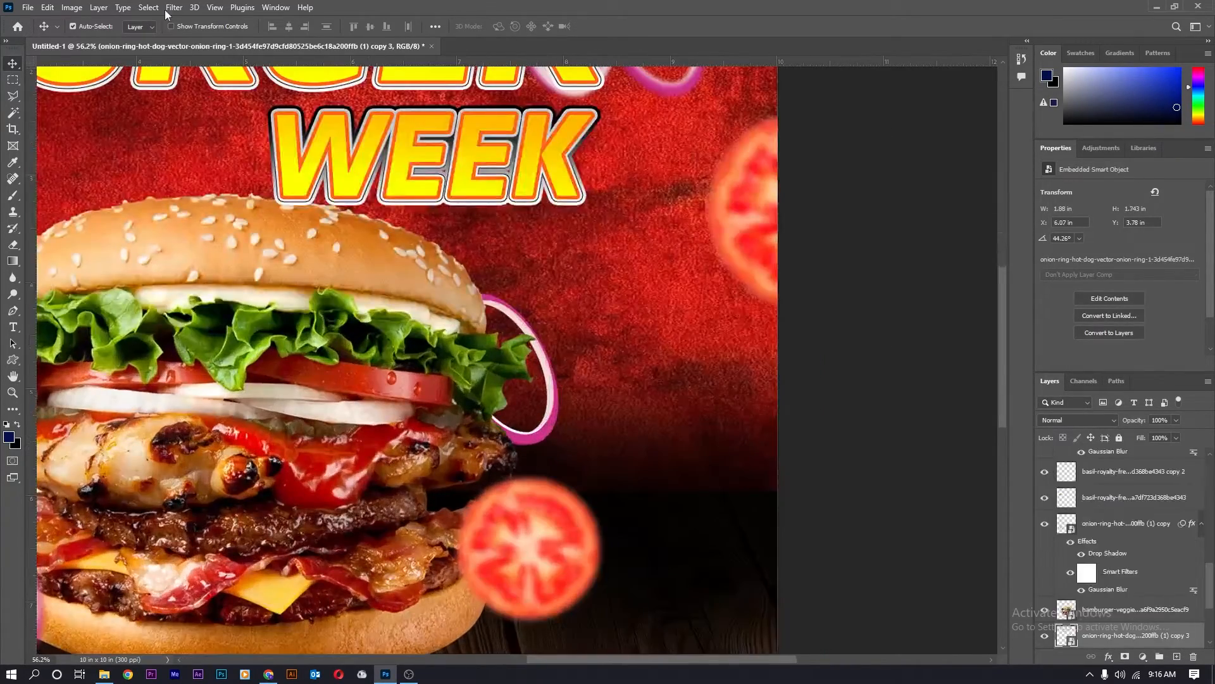
pyautogui.click(174, 7)
pyautogui.moveTo(184, 170)
pyautogui.click(356, 217)
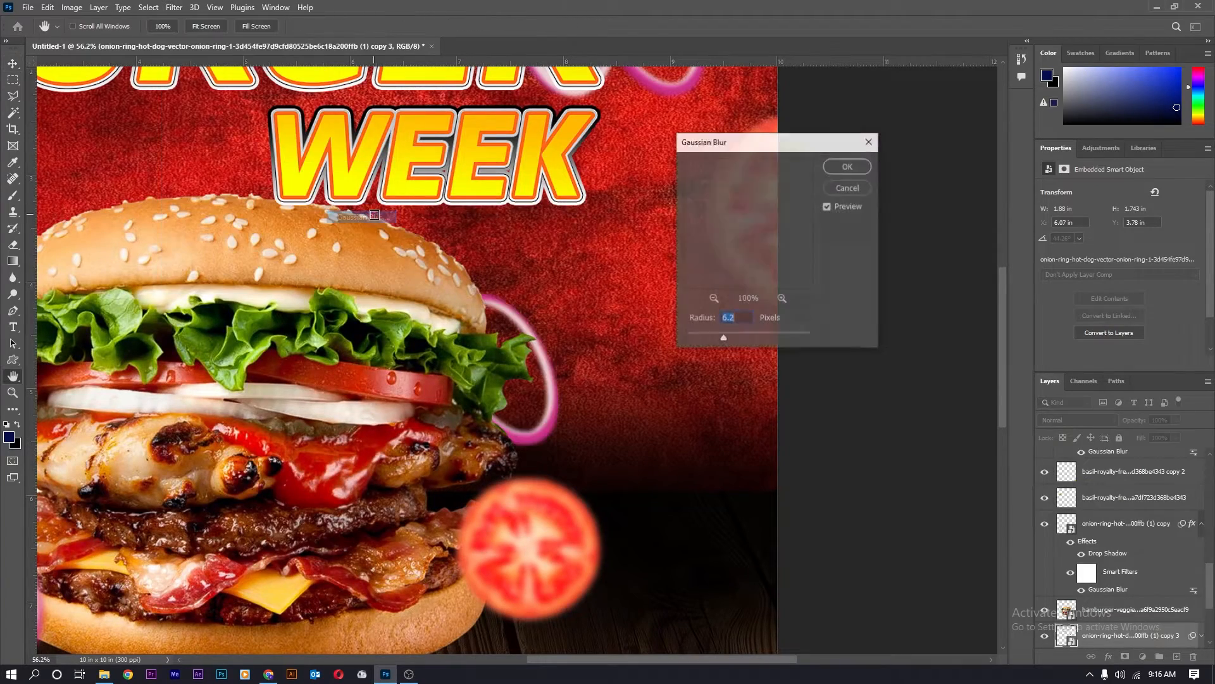
pyautogui.click(852, 172)
pyautogui.scroll(-4, 511, 228)
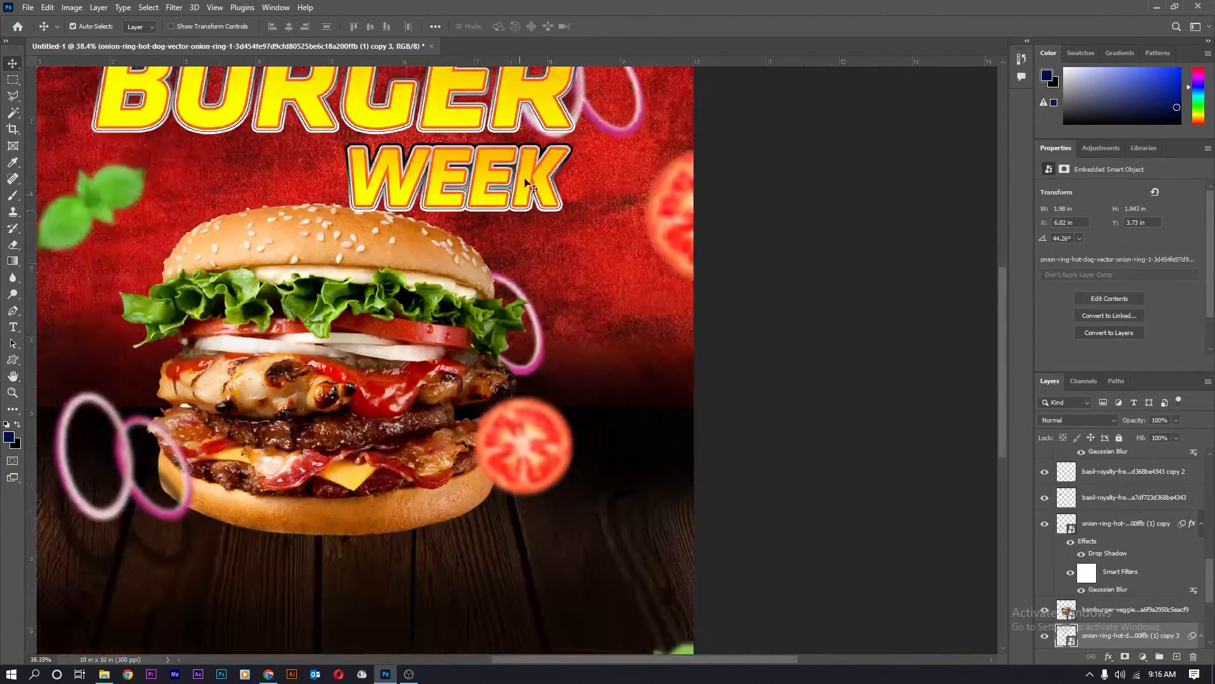
pyautogui.scroll(3, 516, 172)
# Hide two of the four stroke effects on the WEEK layer.
pyautogui.click(517, 172)
pyautogui.moveTo(1082, 529); pyautogui.dragTo(1082, 497)
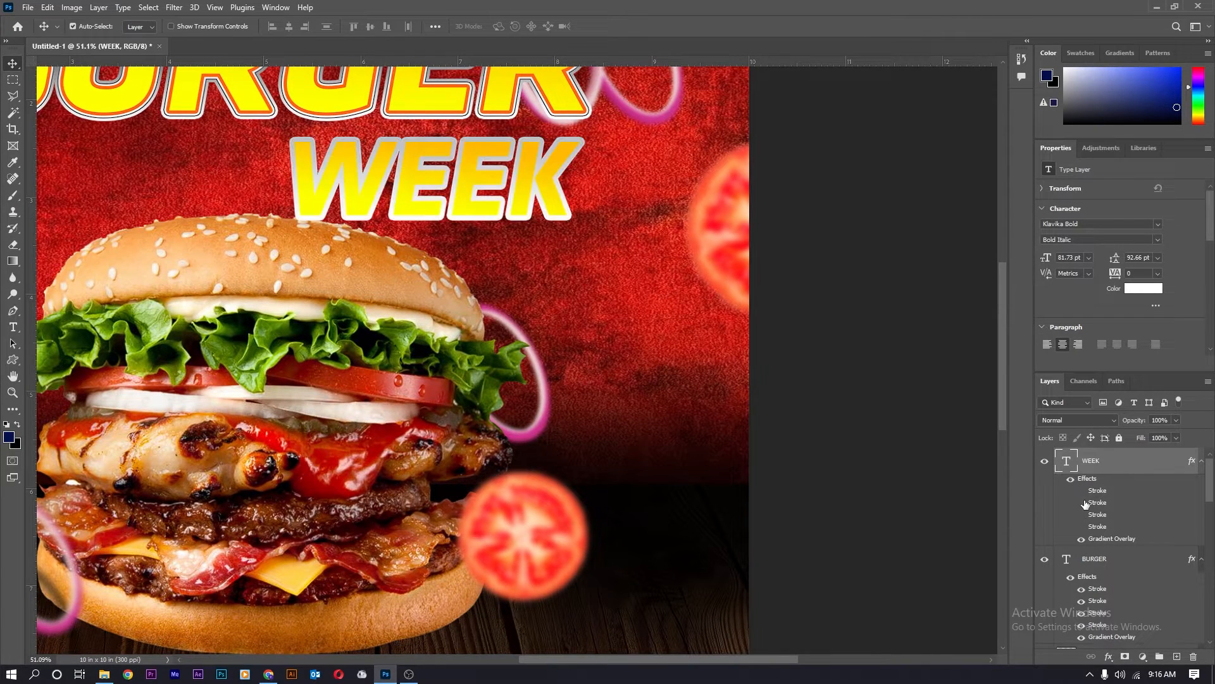
pyautogui.click(1083, 503)
pyautogui.click(1082, 492)
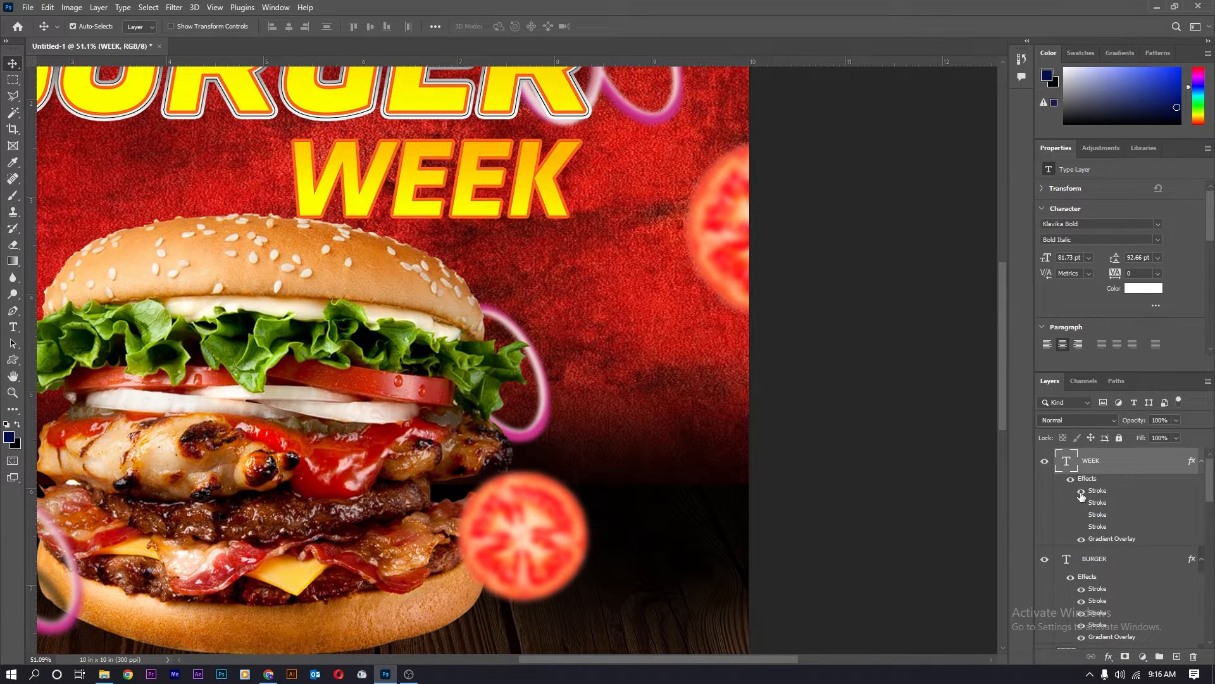
pyautogui.click(1082, 515)
pyautogui.scroll(-3, 994, 513)
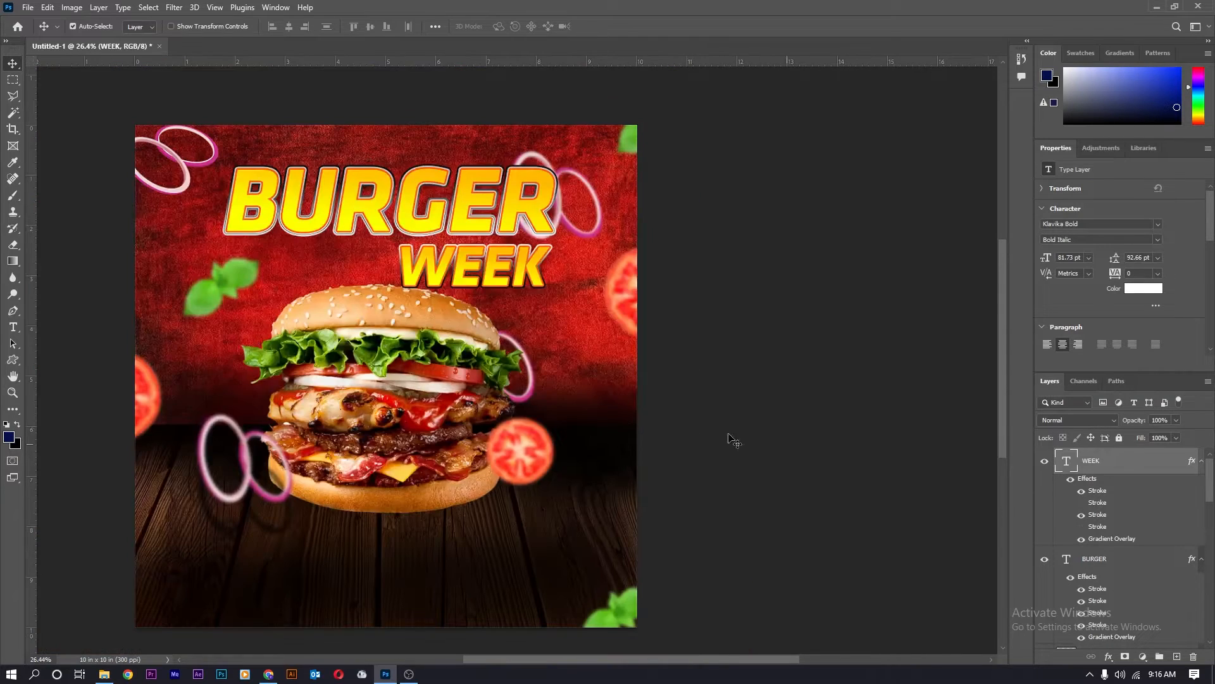
# Toggle off one of the outline strokes on the BURGER layer.
pyautogui.click(475, 213)
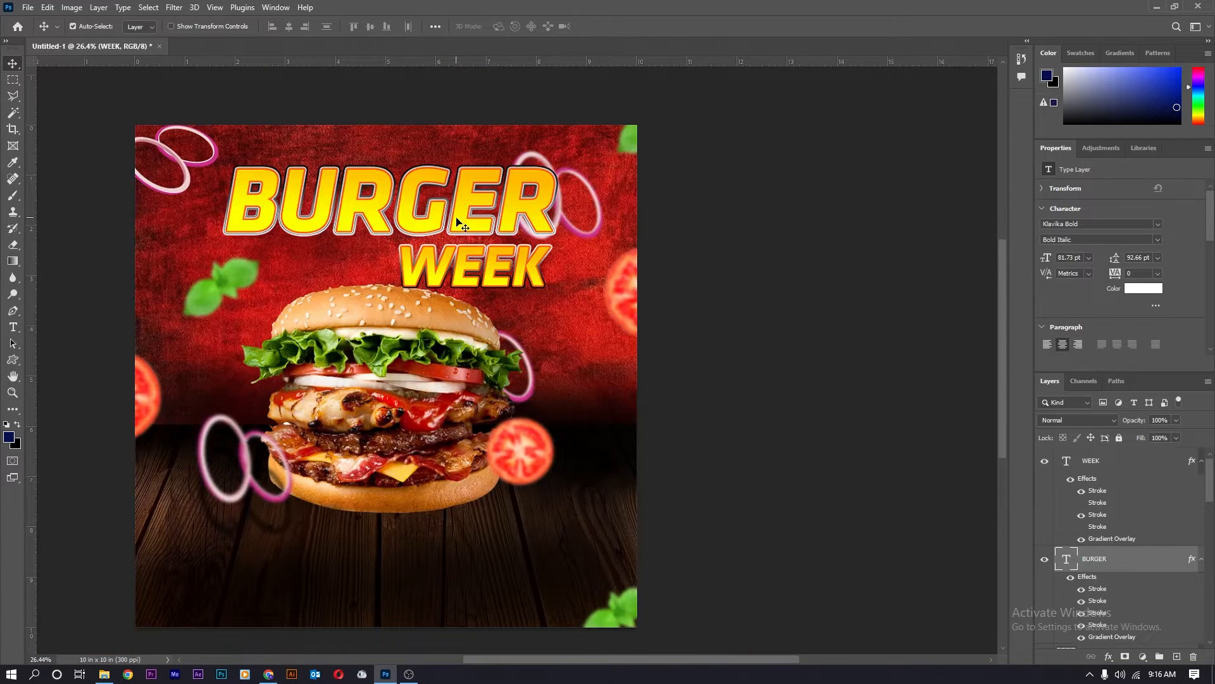
pyautogui.click(1081, 613)
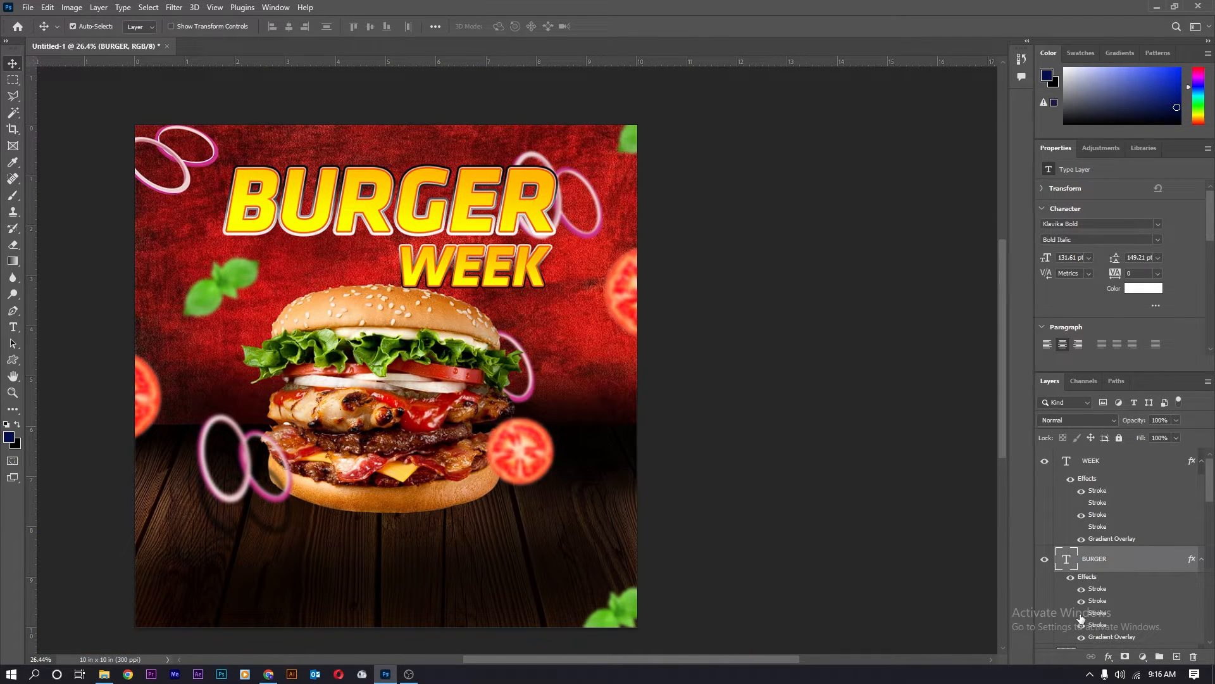
pyautogui.scroll(3, 214, 123)
# Create an enlarged text layer just above BURGER and clear its placeholder words.
pyautogui.press('t')
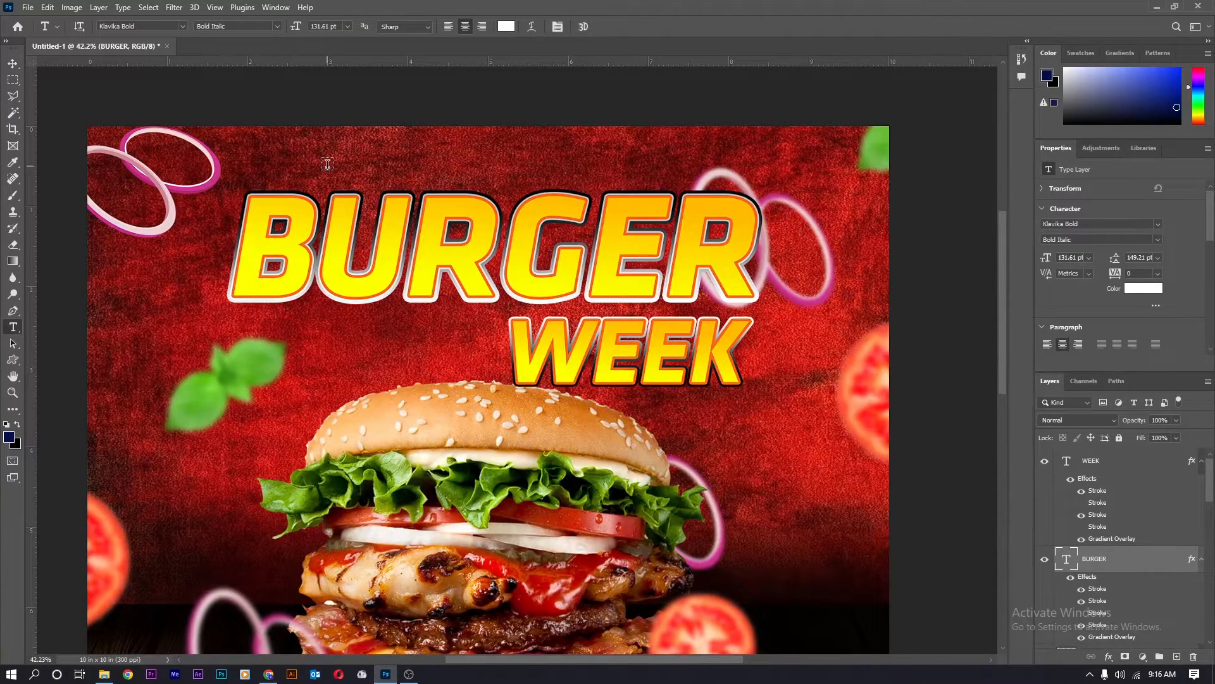
pyautogui.click(327, 165)
pyautogui.press('ctrl')
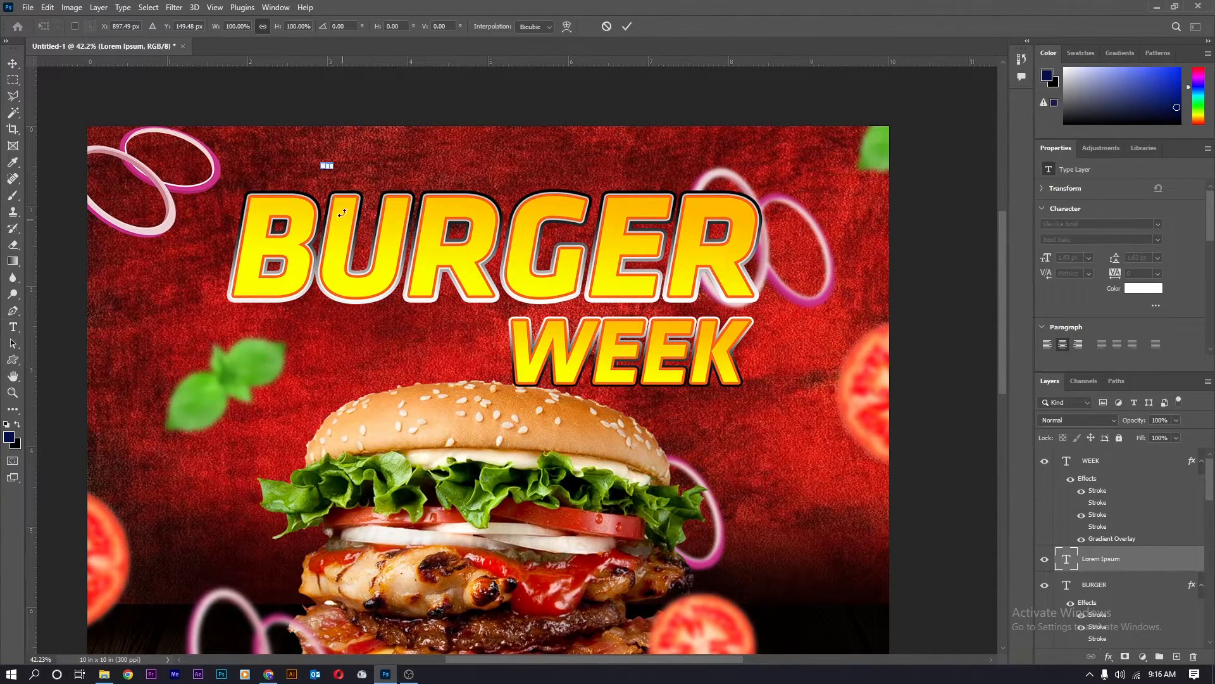
pyautogui.moveTo(327, 166); pyautogui.dragTo(538, 210)
pyautogui.moveTo(468, 166); pyautogui.dragTo(405, 143)
pyautogui.press('Return')
pyautogui.moveTo(471, 161); pyautogui.dragTo(202, 166)
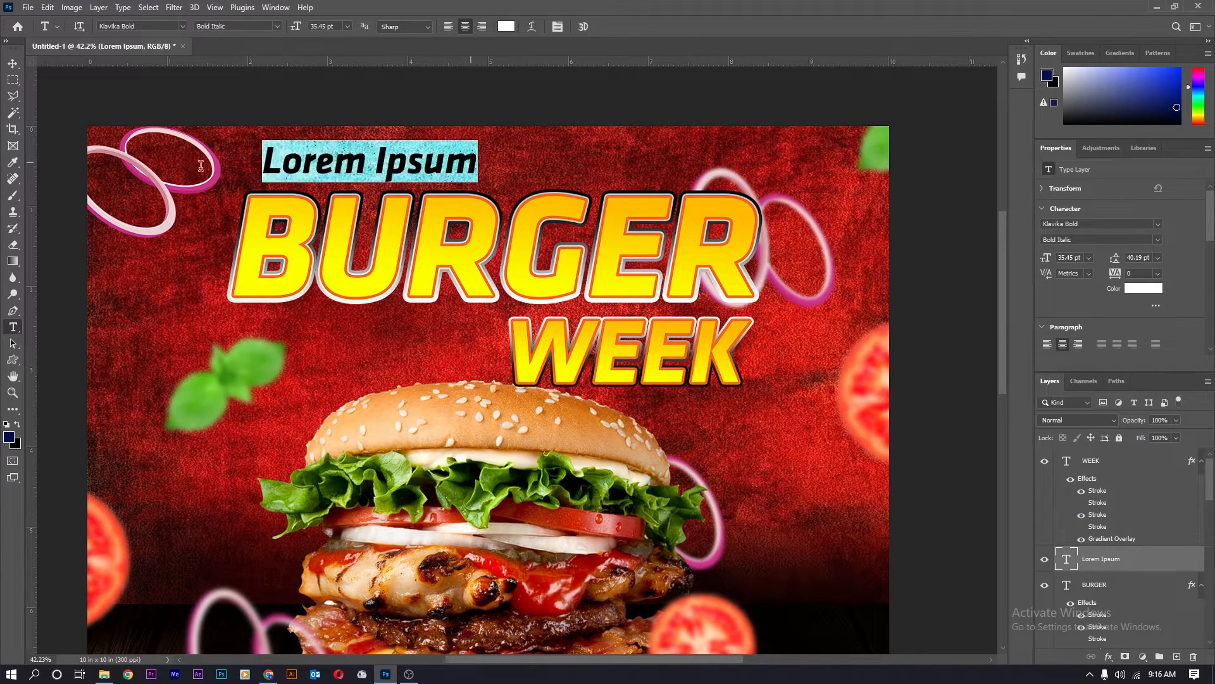
pyautogui.press('BackSpace')
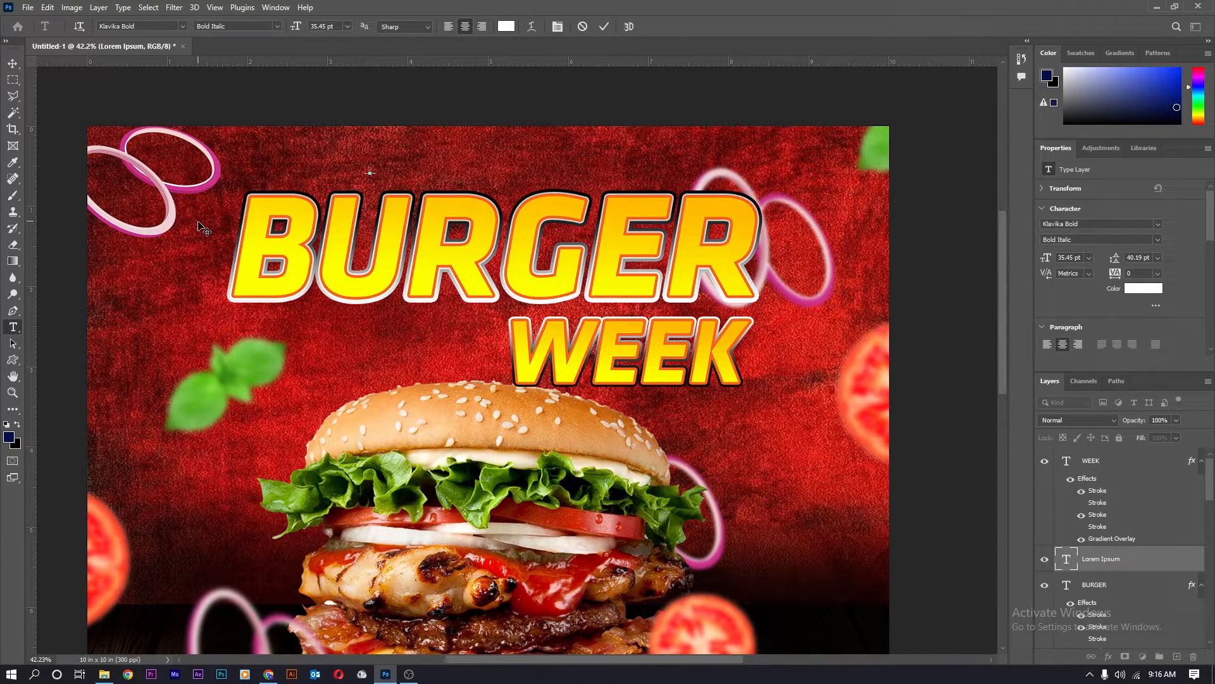
# Type "It's a good time for the great taste of a burger" and scale it to fit.
pyautogui.write('It')
pyautogui.write("'d")
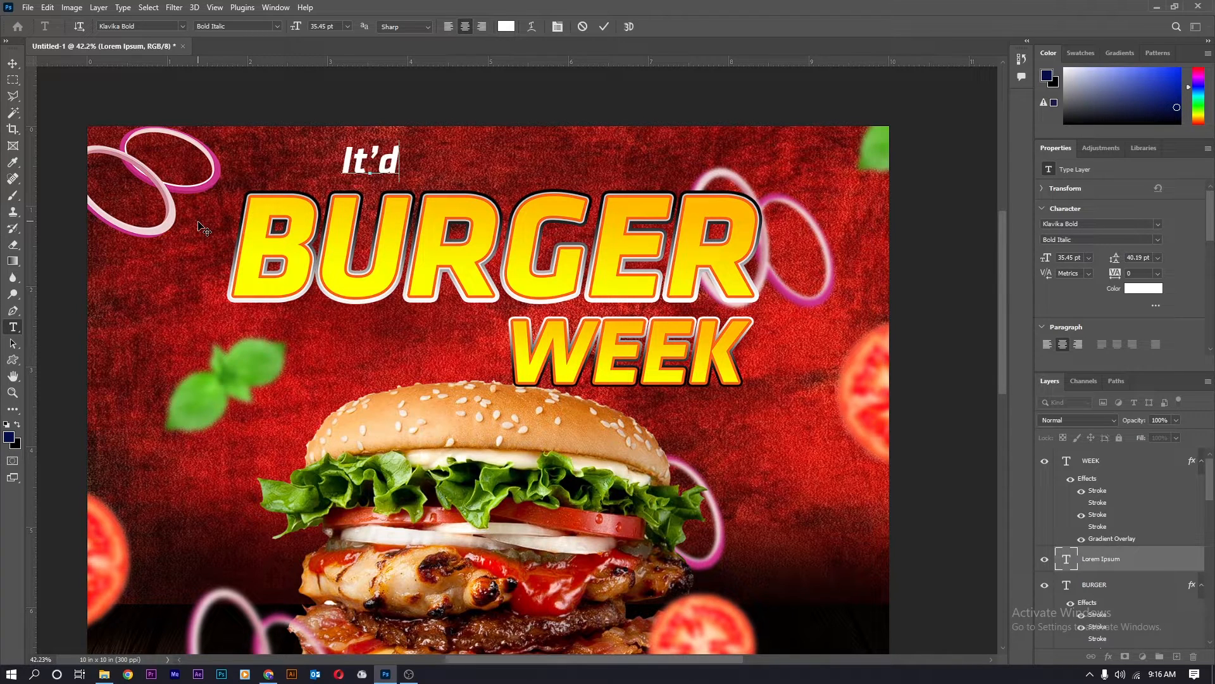
pyautogui.press('BackSpace')
pyautogui.write('s a')
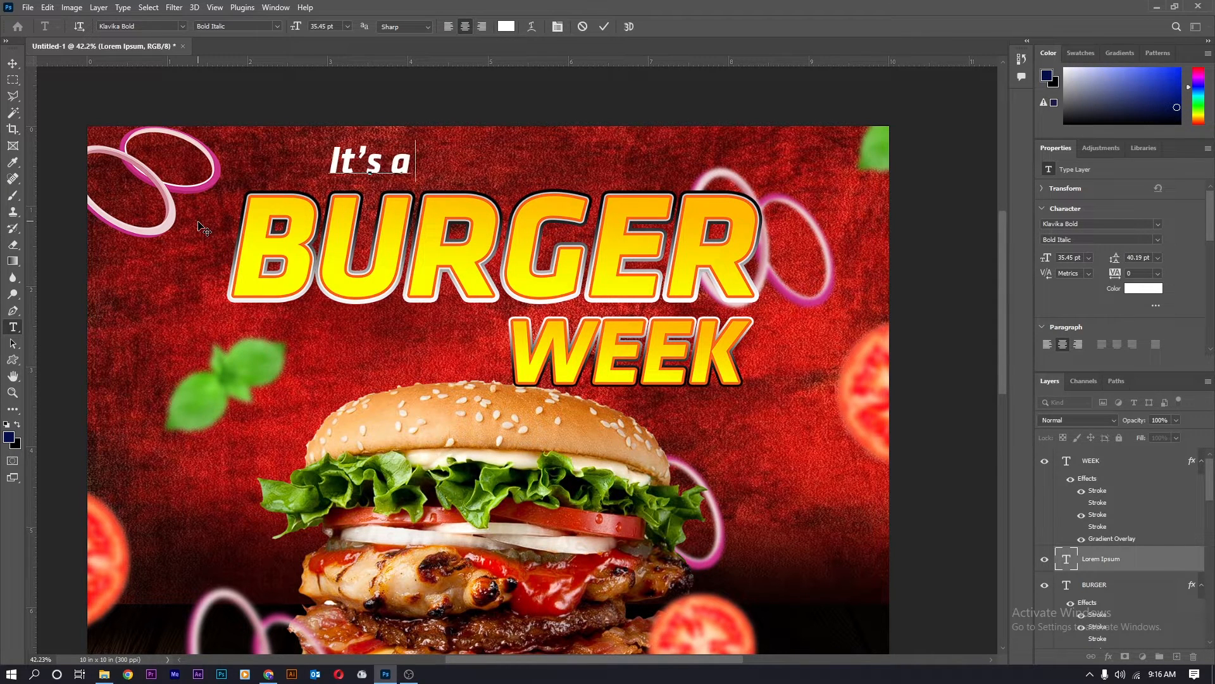
pyautogui.write(' good')
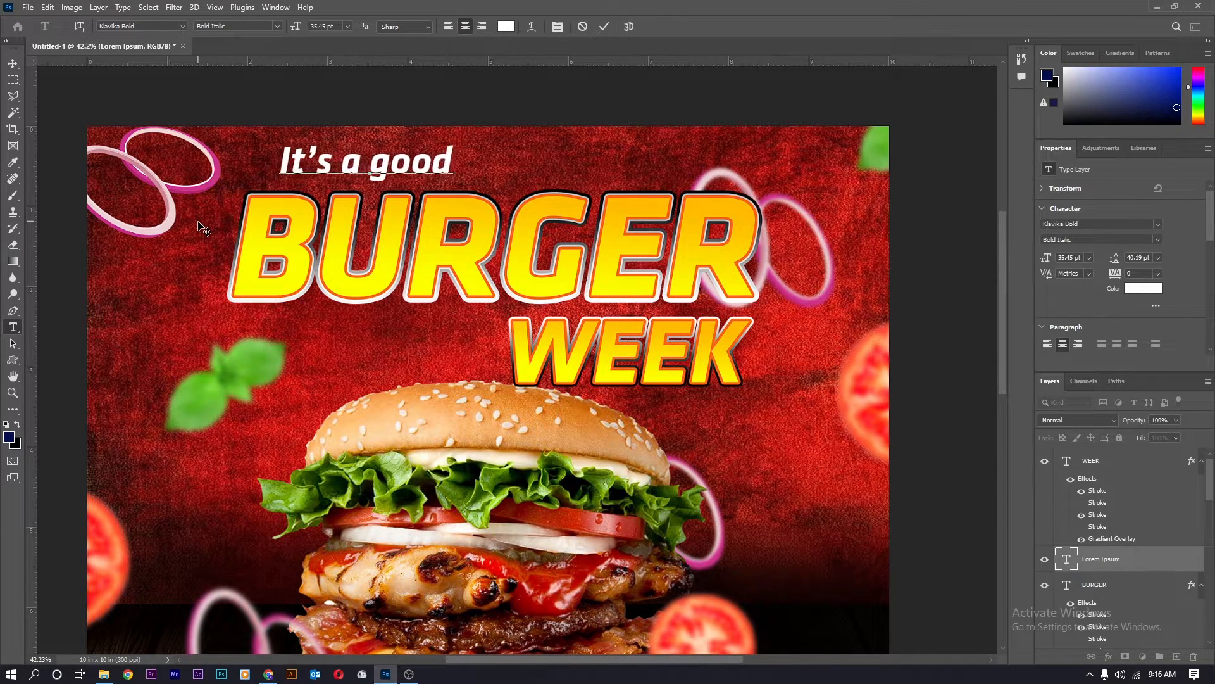
pyautogui.write(' time ')
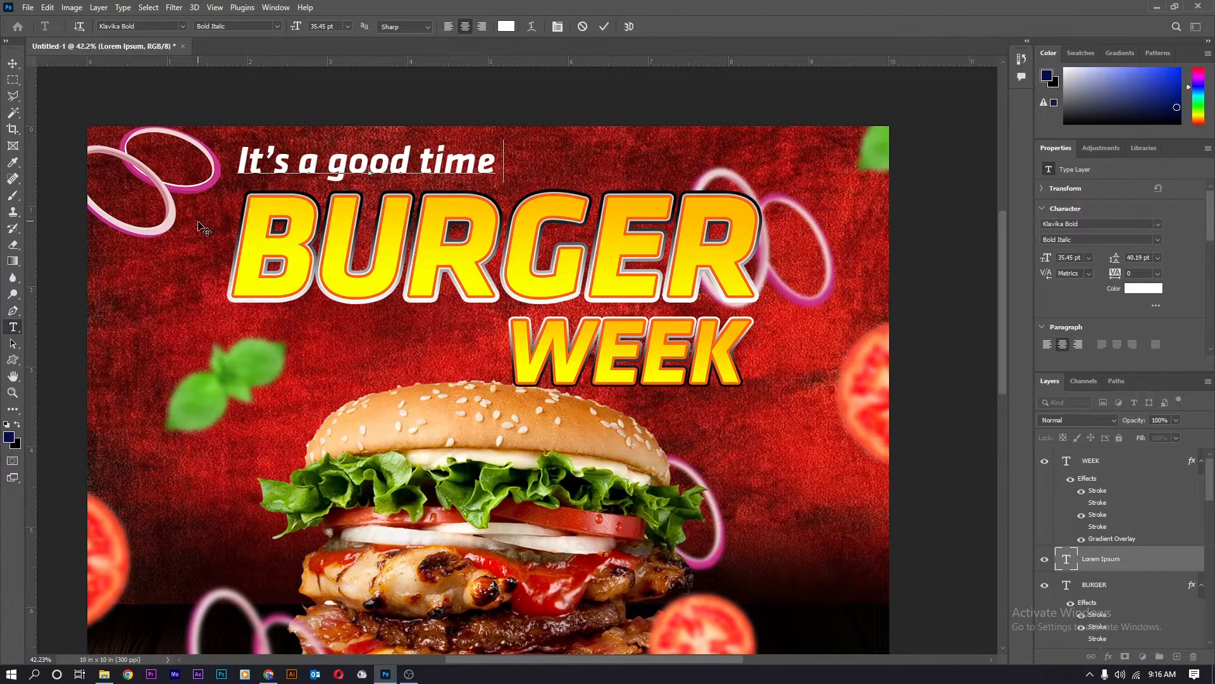
pyautogui.write('for the')
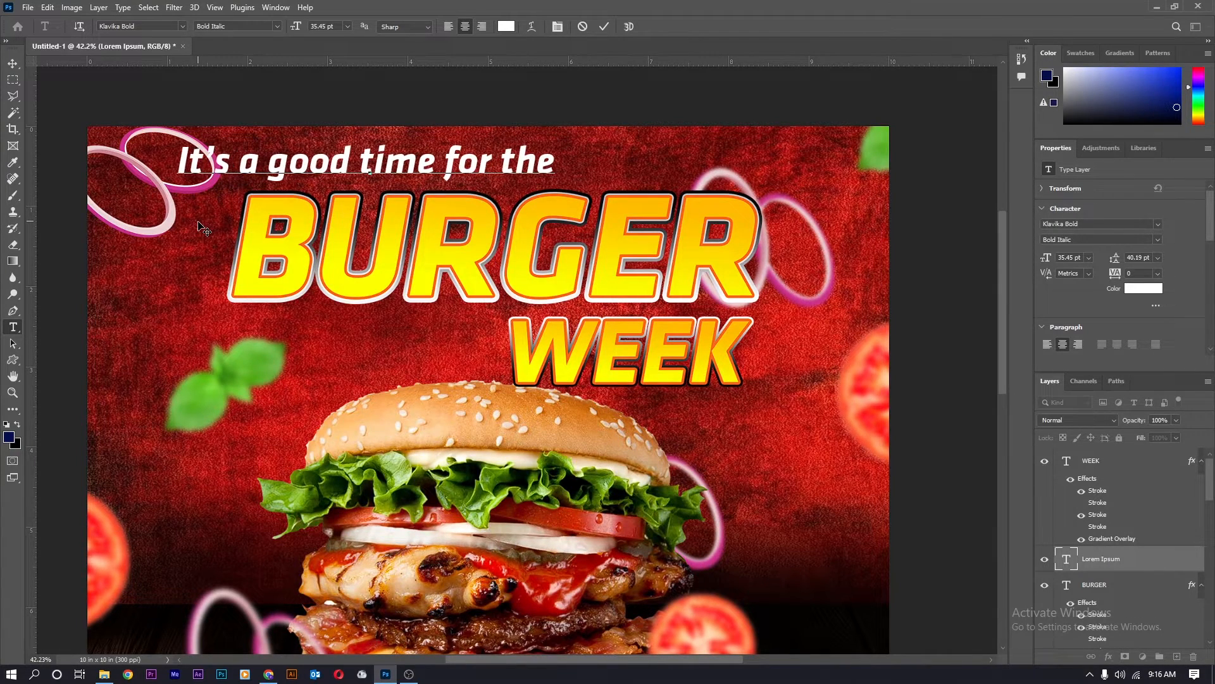
pyautogui.write(' gre')
pyautogui.write('a')
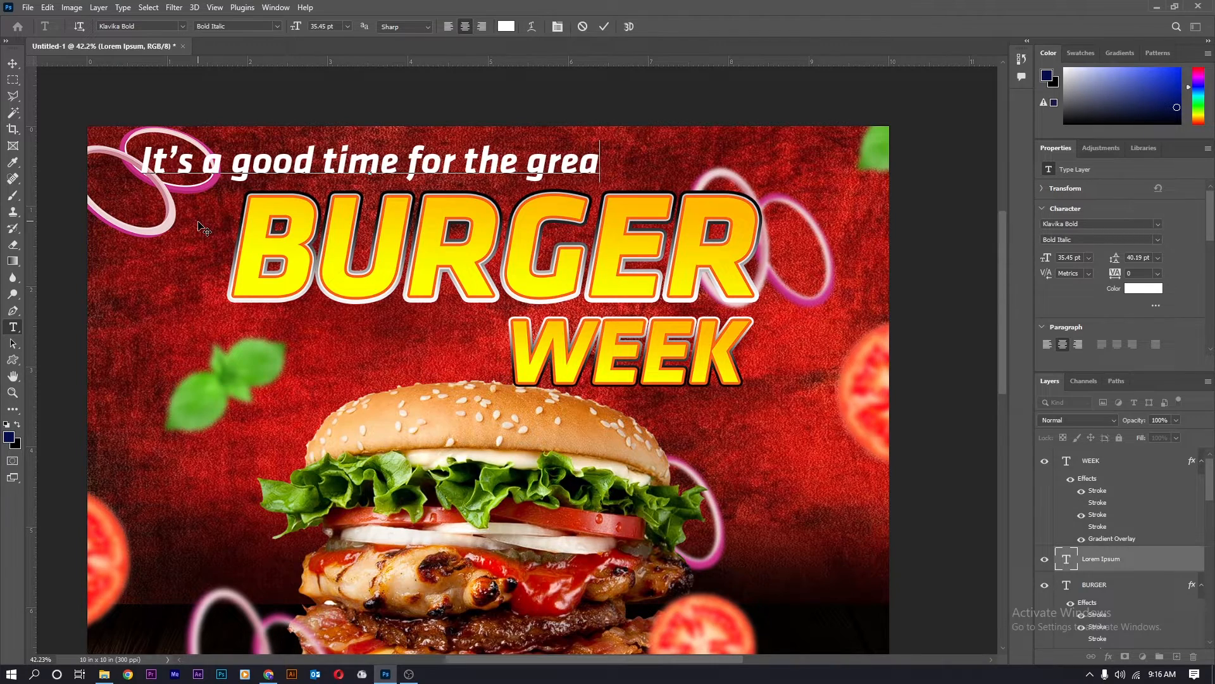
pyautogui.write('t taste')
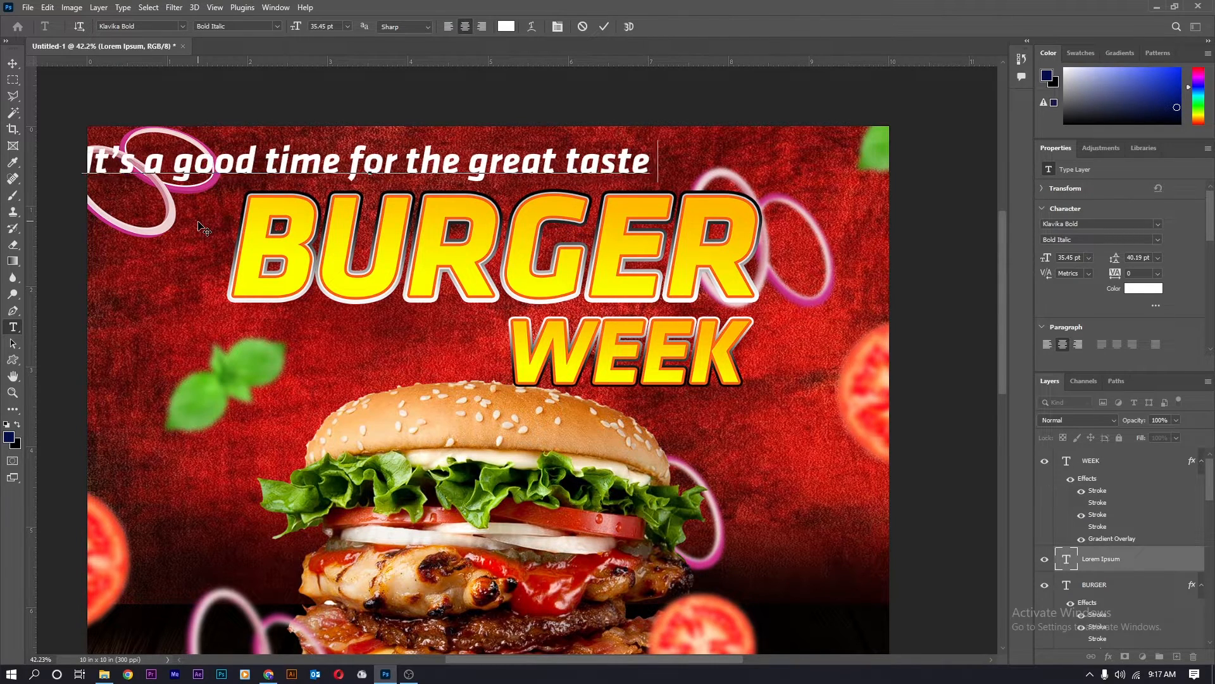
pyautogui.write(' of a burger')
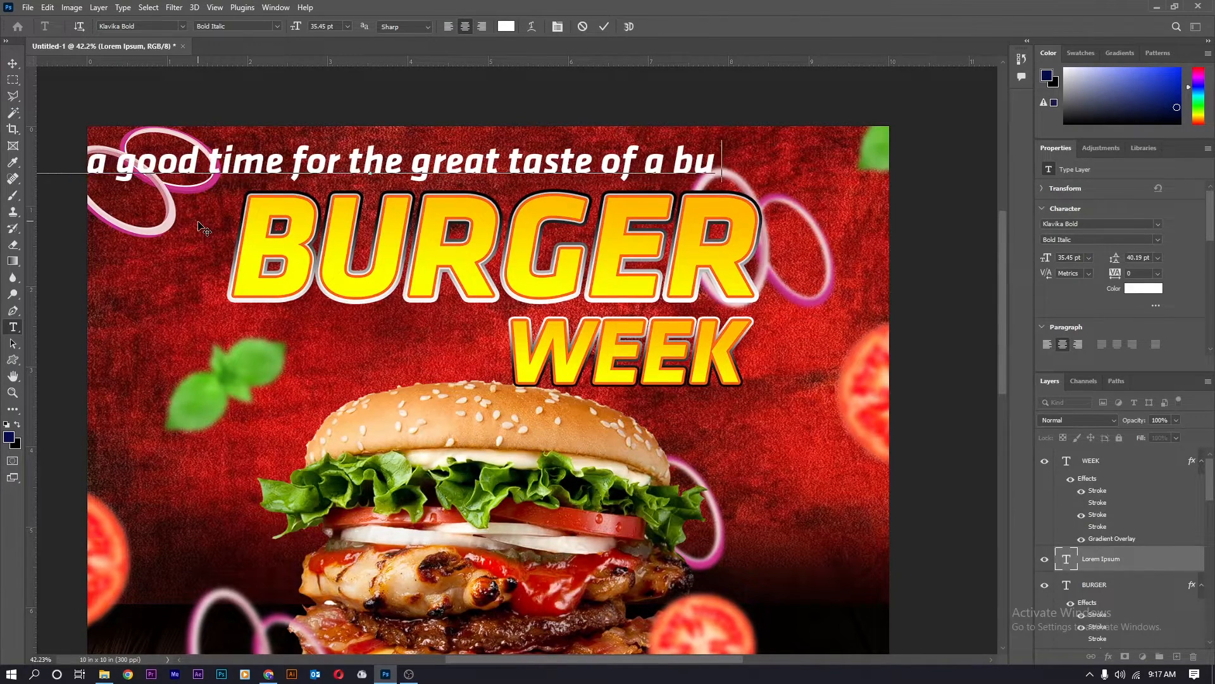
pyautogui.hotkey('ctrl', 'Return')
pyautogui.hotkey('ctrl', 't')
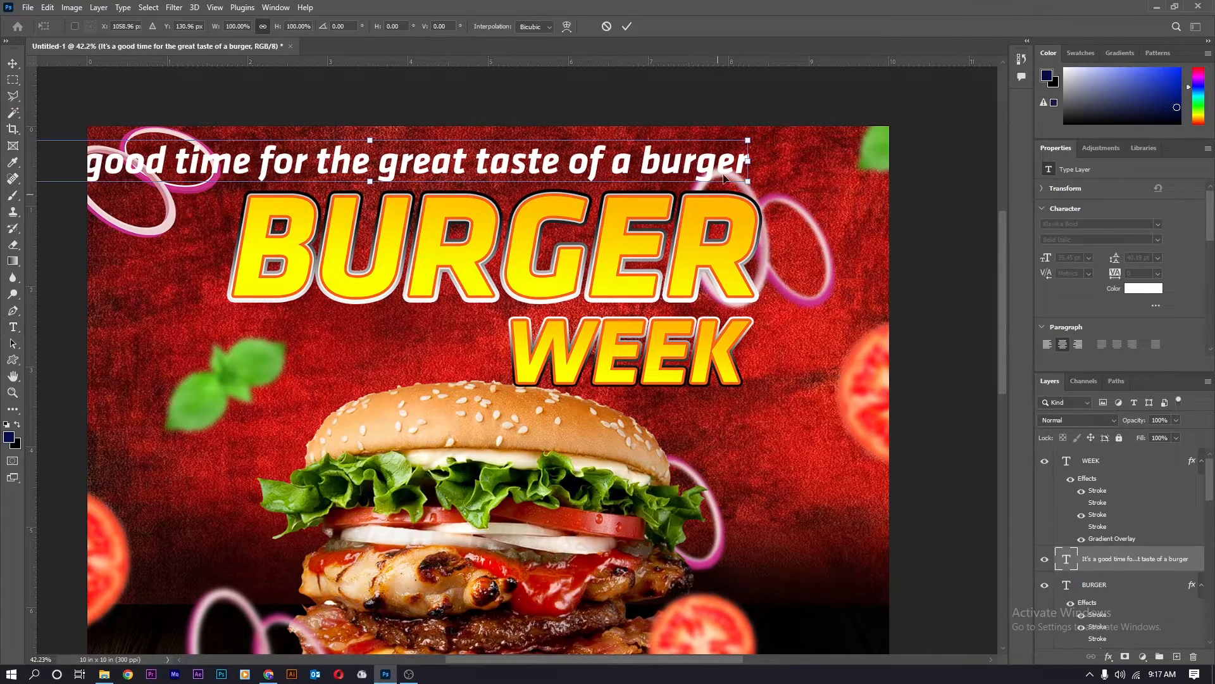
pyautogui.moveTo(748, 142)
pyautogui.mouseDown()
pyautogui.moveTo(583, 142)
pyautogui.moveTo(590, 160)
pyautogui.moveTo(800, 172)
pyautogui.moveTo(823, 158)
pyautogui.moveTo(754, 161)
pyautogui.mouseUp()
pyautogui.press('Return')
pyautogui.scroll(-6, 561, 239)
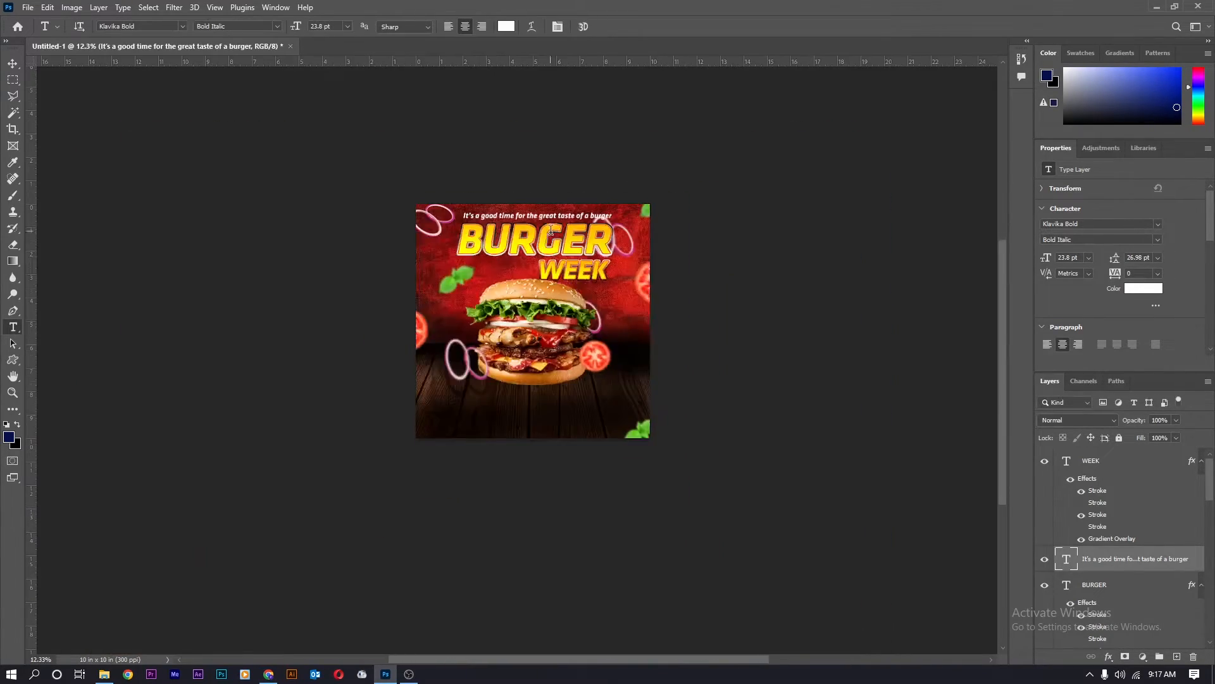
# Apply a Gaussian Blur of about 2.1 pixels to the red textured background.
pyautogui.click(180, 8)
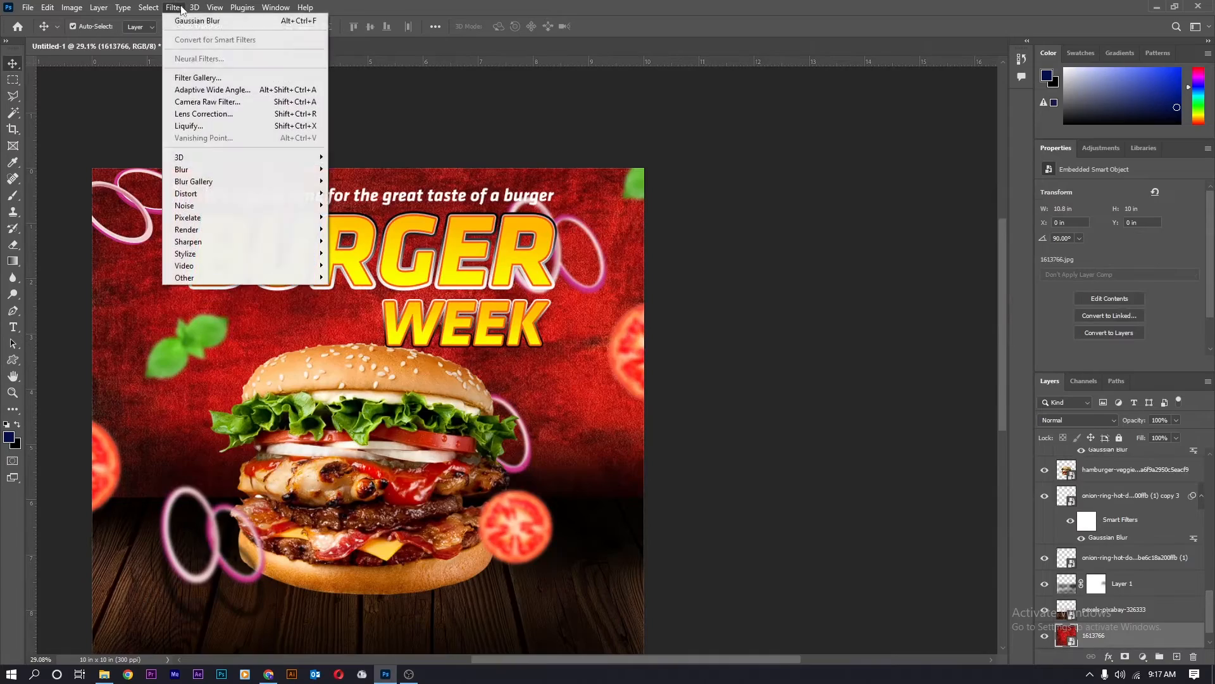
pyautogui.moveTo(189, 169)
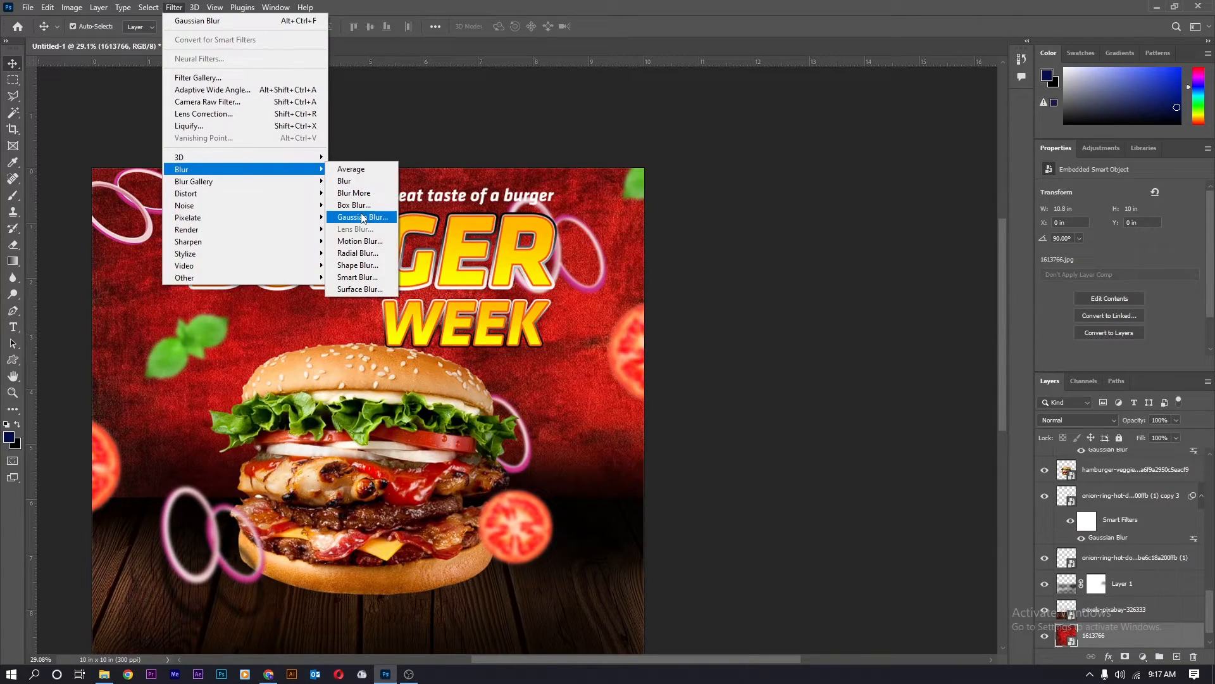
pyautogui.click(354, 218)
pyautogui.moveTo(733, 334)
pyautogui.mouseDown()
pyautogui.moveTo(754, 333)
pyautogui.moveTo(727, 336)
pyautogui.mouseUp()
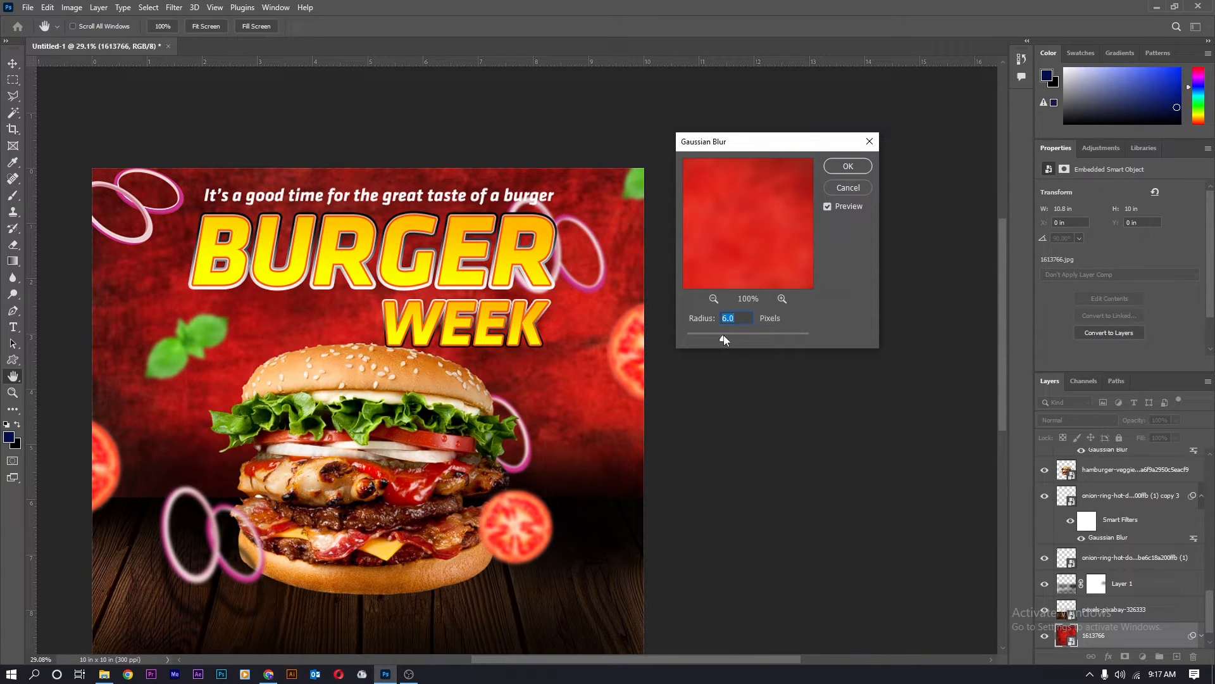
pyautogui.click(849, 166)
# Return to the Move tool and select the tagline layer.
pyautogui.press('v')
pyautogui.scroll(5, 333, 190)
pyautogui.scroll(2, 377, 213)
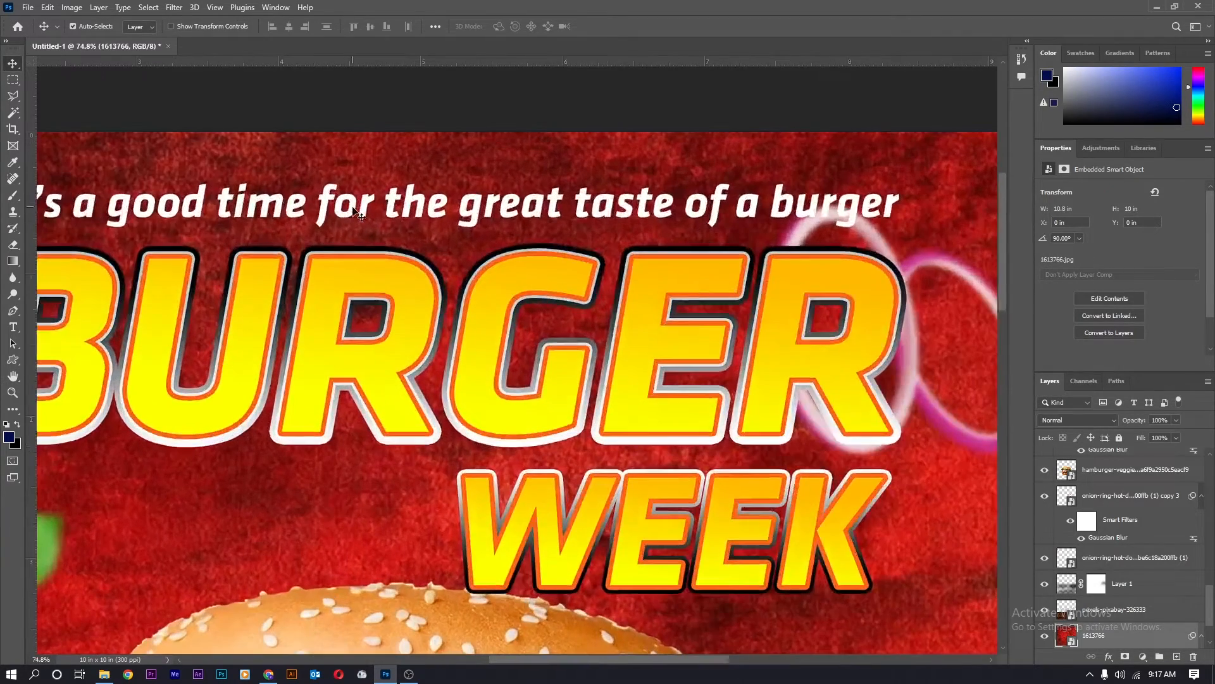
pyautogui.click(358, 212)
pyautogui.scroll(-5, 356, 209)
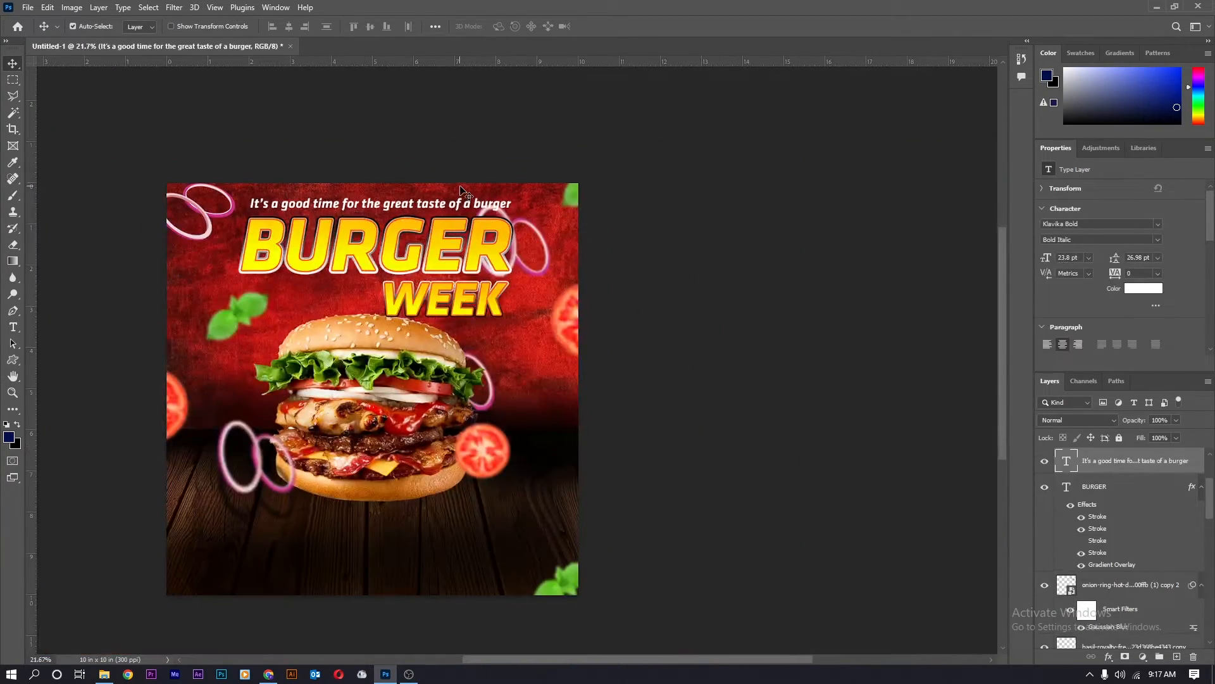
# Change the tagline's font to Bewise.
pyautogui.click(1159, 223)
pyautogui.scroll(10, 1134, 354)
pyautogui.scroll(-10, 1135, 358)
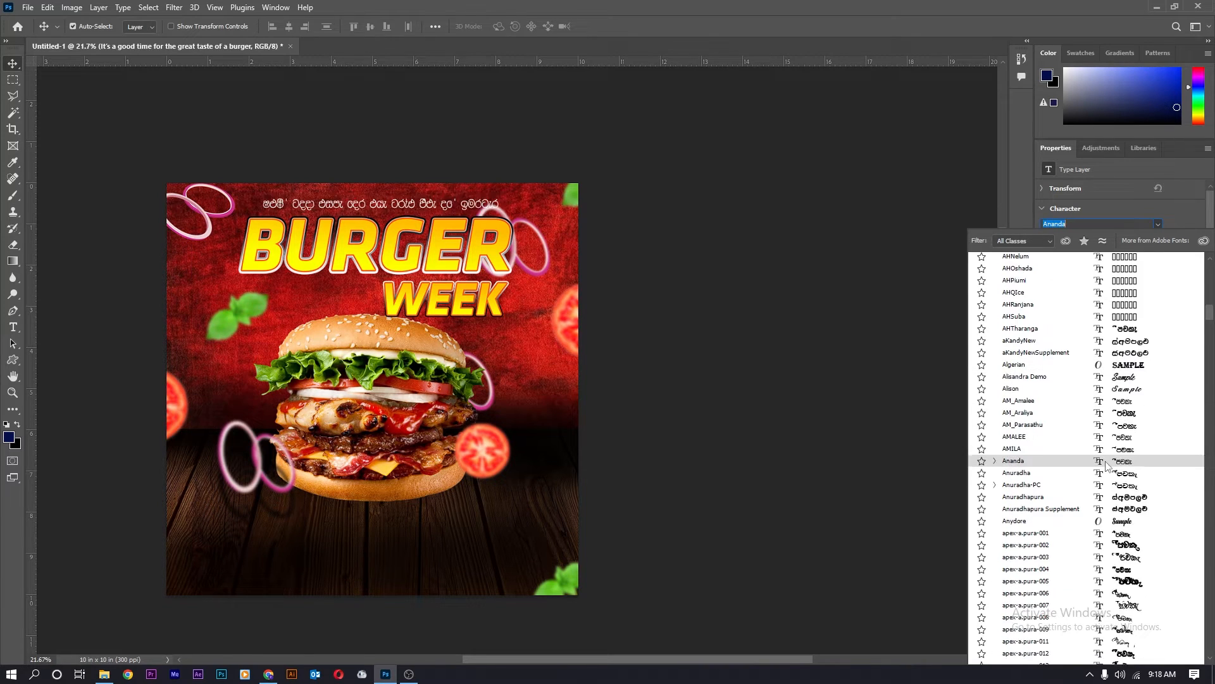
pyautogui.scroll(-15, 1122, 430)
pyautogui.scroll(-3, 1119, 445)
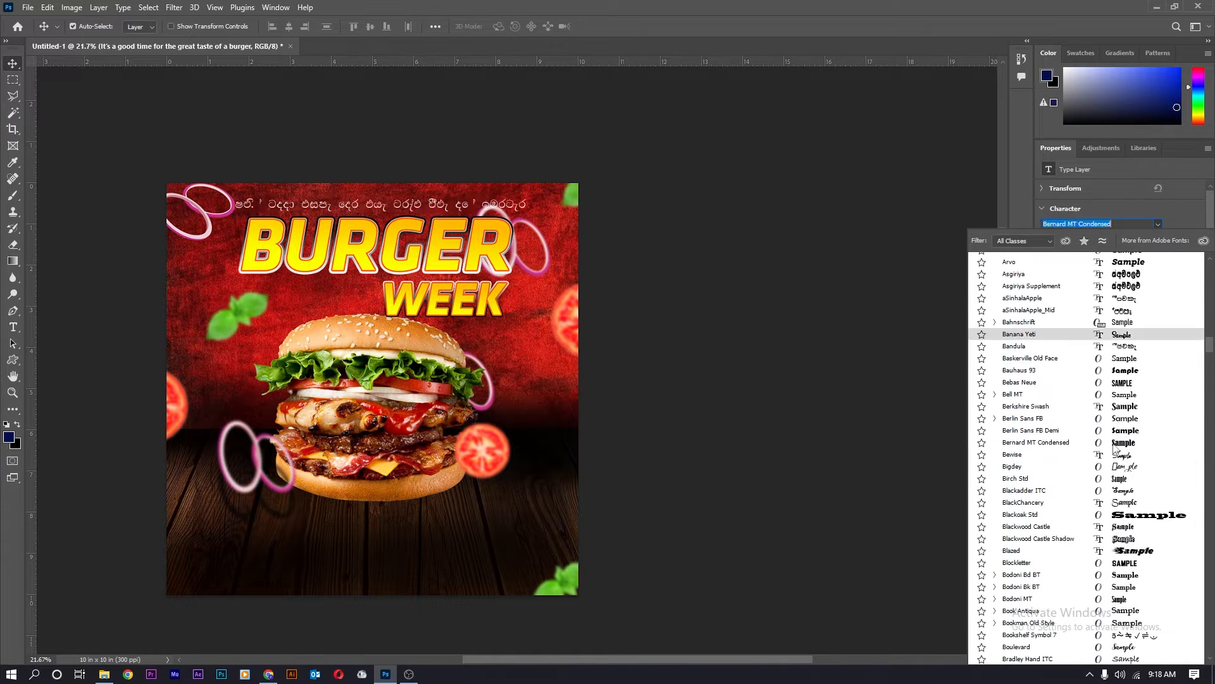
pyautogui.click(1121, 454)
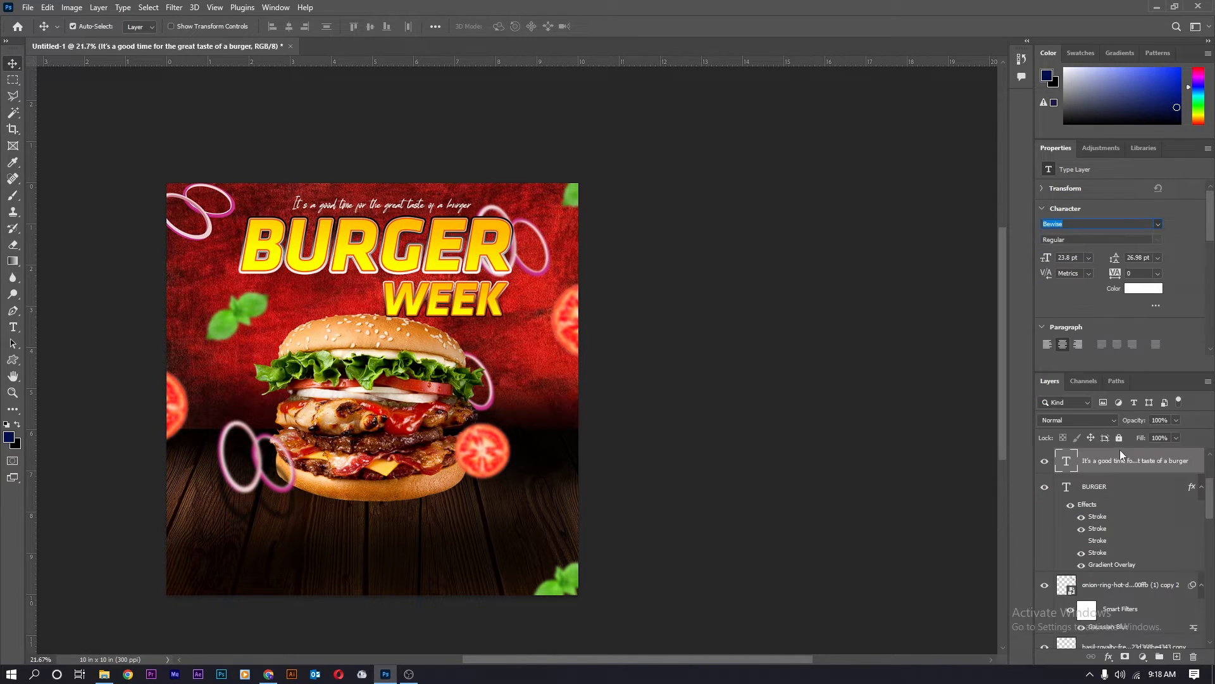
pyautogui.scroll(12, 415, 214)
pyautogui.scroll(-5, 415, 253)
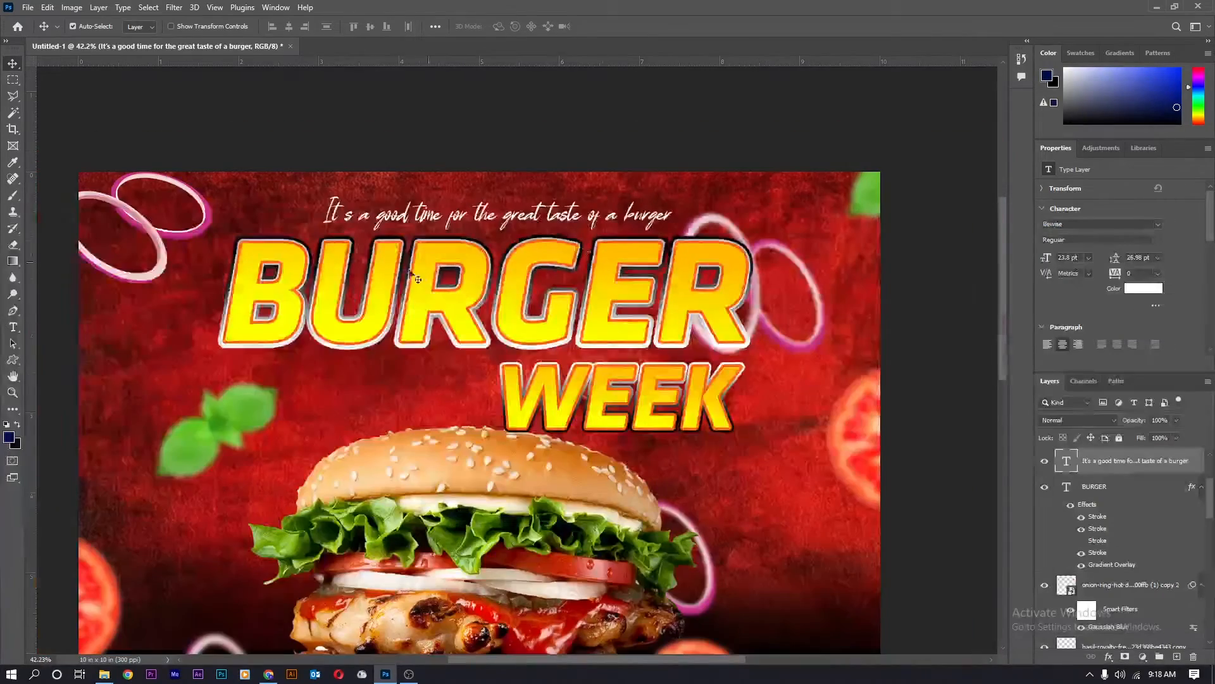
# Scale the tagline to about 150% so it spans the BURGER headline.
pyautogui.hotkey('ctrl', 't')
pyautogui.moveTo(323, 228); pyautogui.dragTo(230, 240)
pyautogui.moveTo(663, 193); pyautogui.dragTo(748, 183)
pyautogui.press('Return')
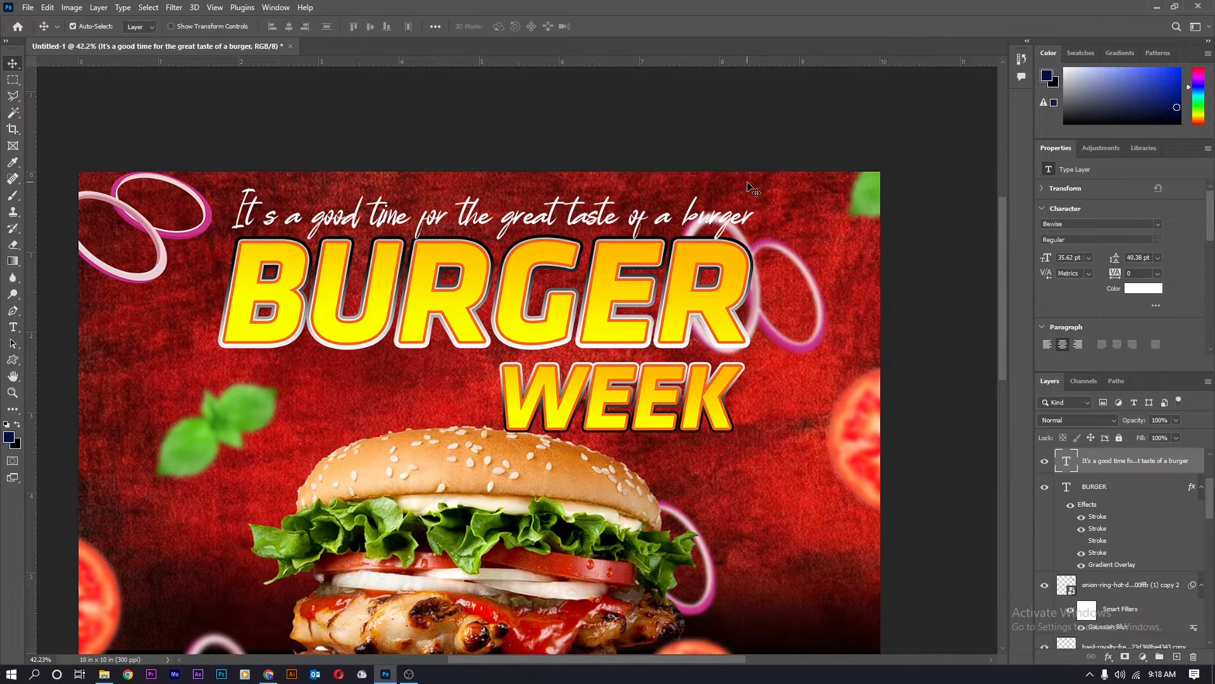
pyautogui.press('Up')
pyautogui.press('Up')
pyautogui.press('Up')
pyautogui.press('Up')
pyautogui.press('Up')
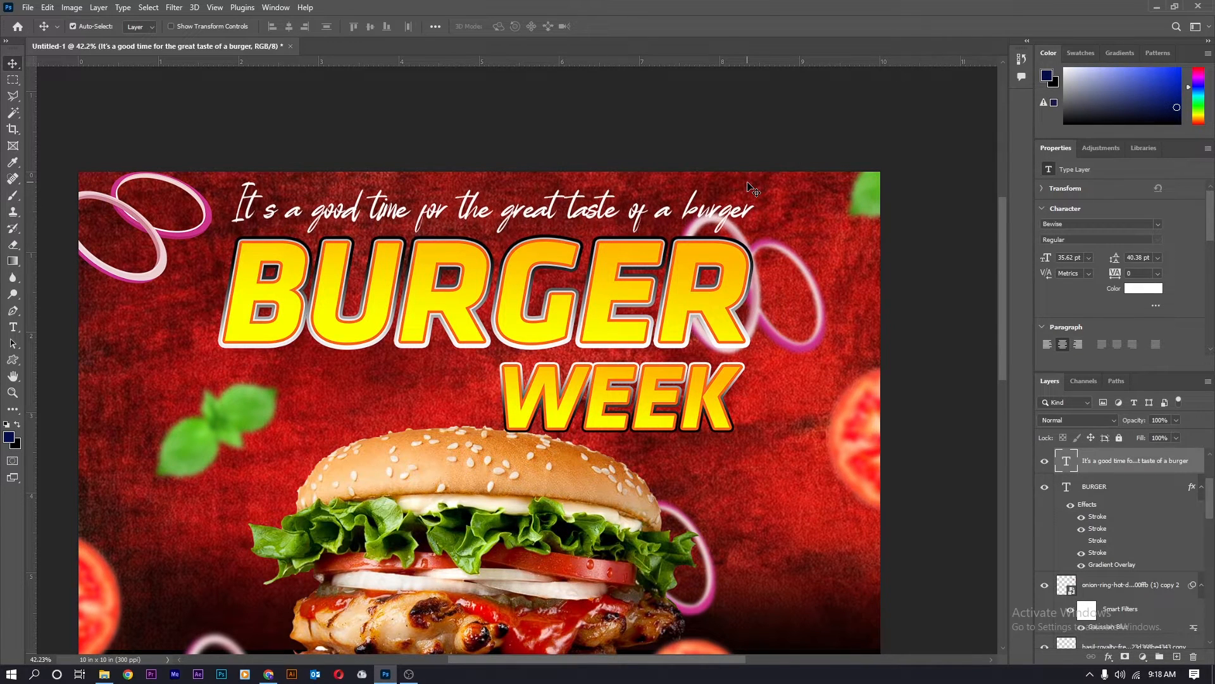
pyautogui.scroll(-5, 623, 309)
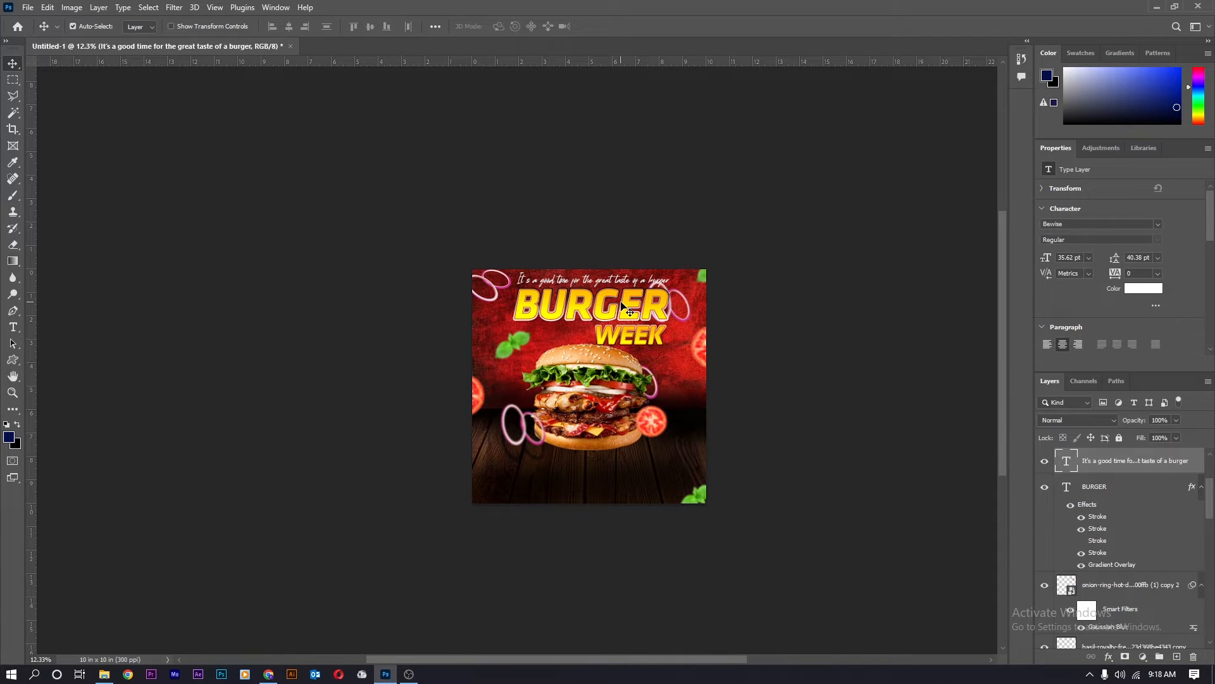
pyautogui.scroll(5, 630, 437)
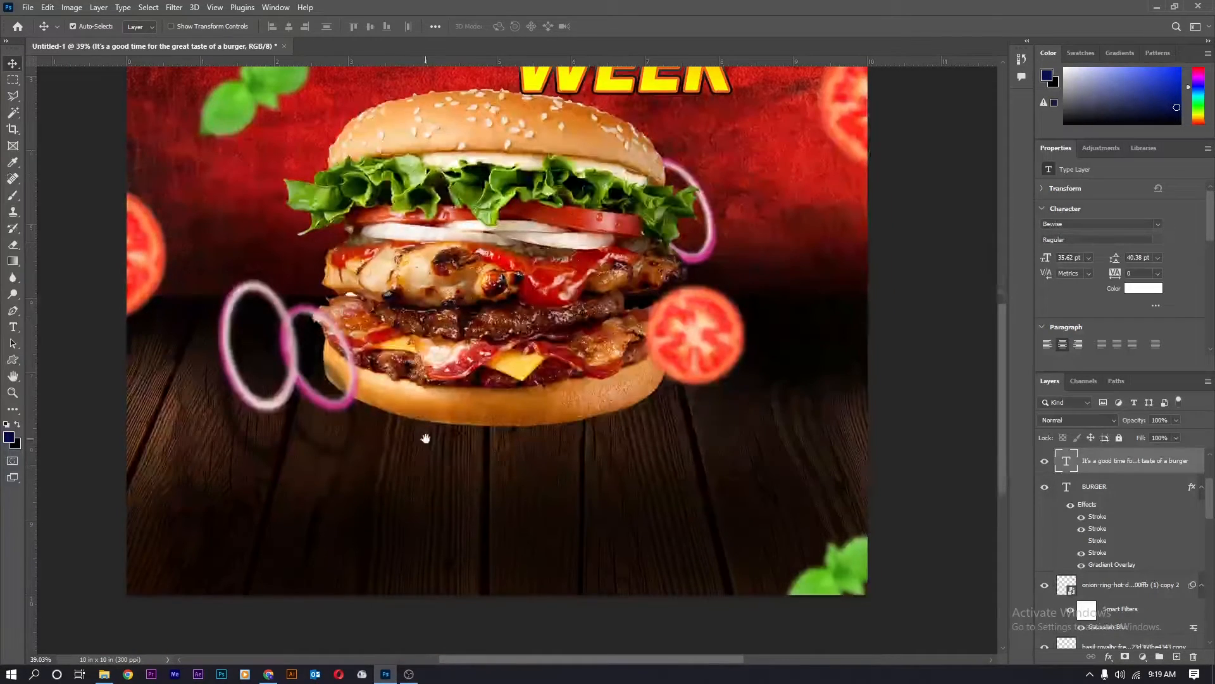
# Create a text line below the burger reading 'SPECIAL GUEST PRICE FOR ALL COUPLES'.
pyautogui.press('t')
pyautogui.click(399, 489)
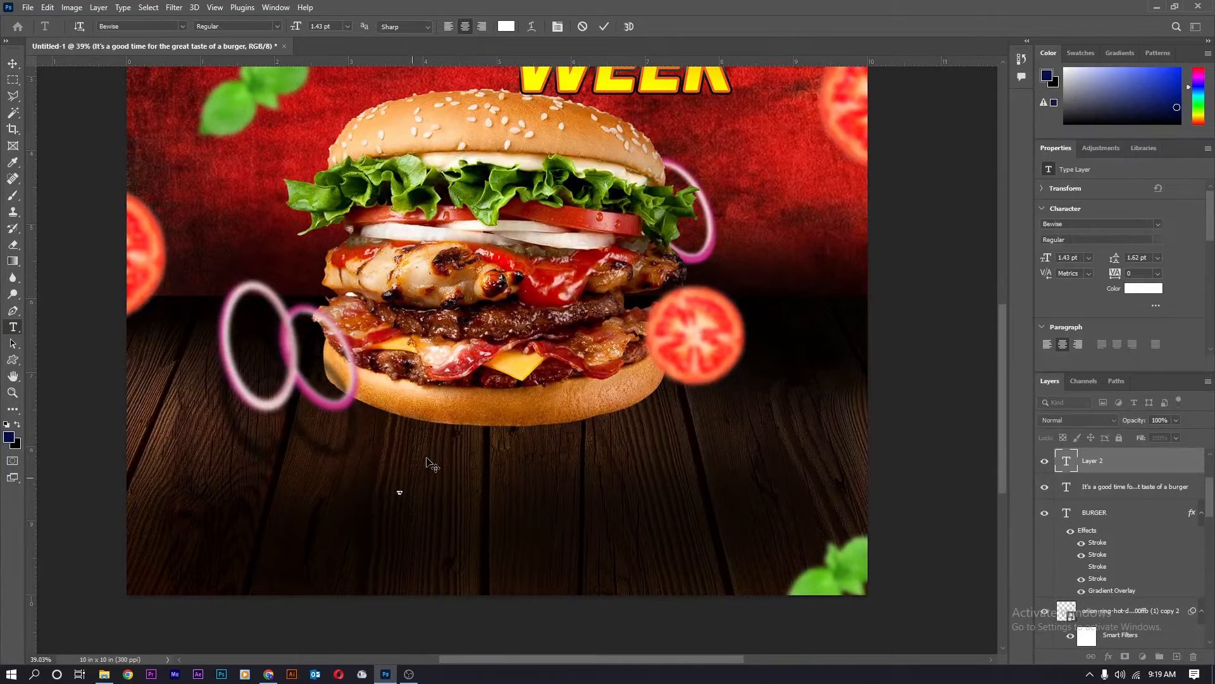
pyautogui.press('ctrl')
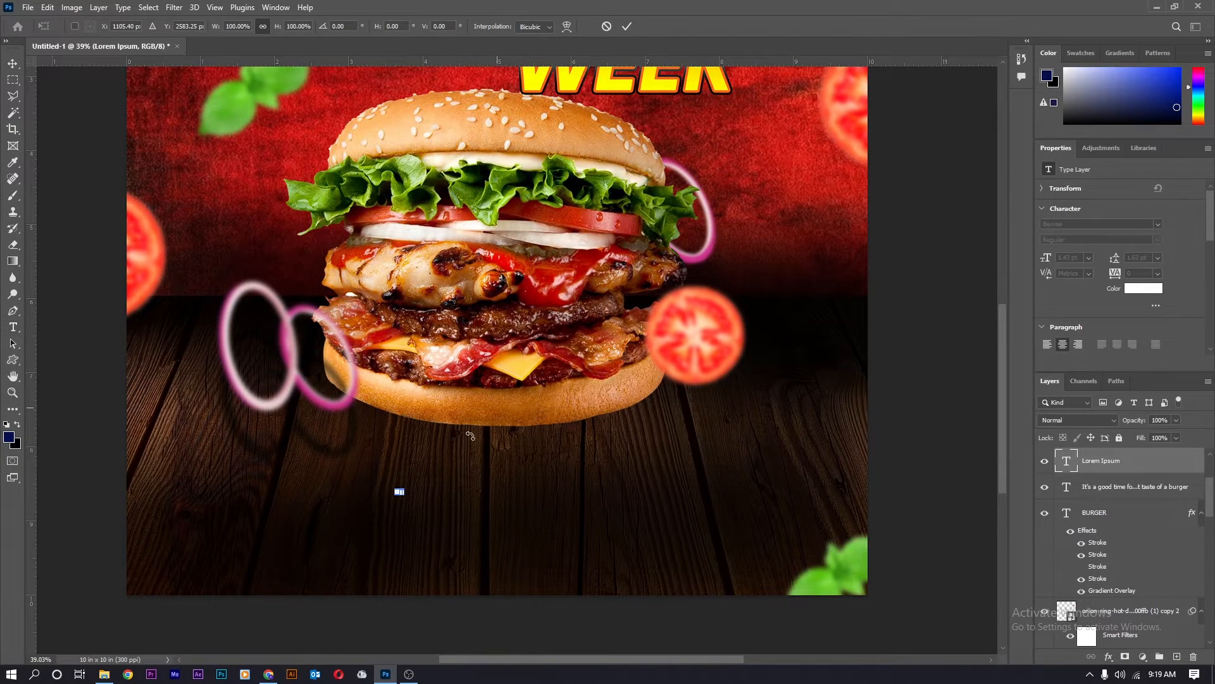
pyautogui.moveTo(403, 492); pyautogui.dragTo(311, 471)
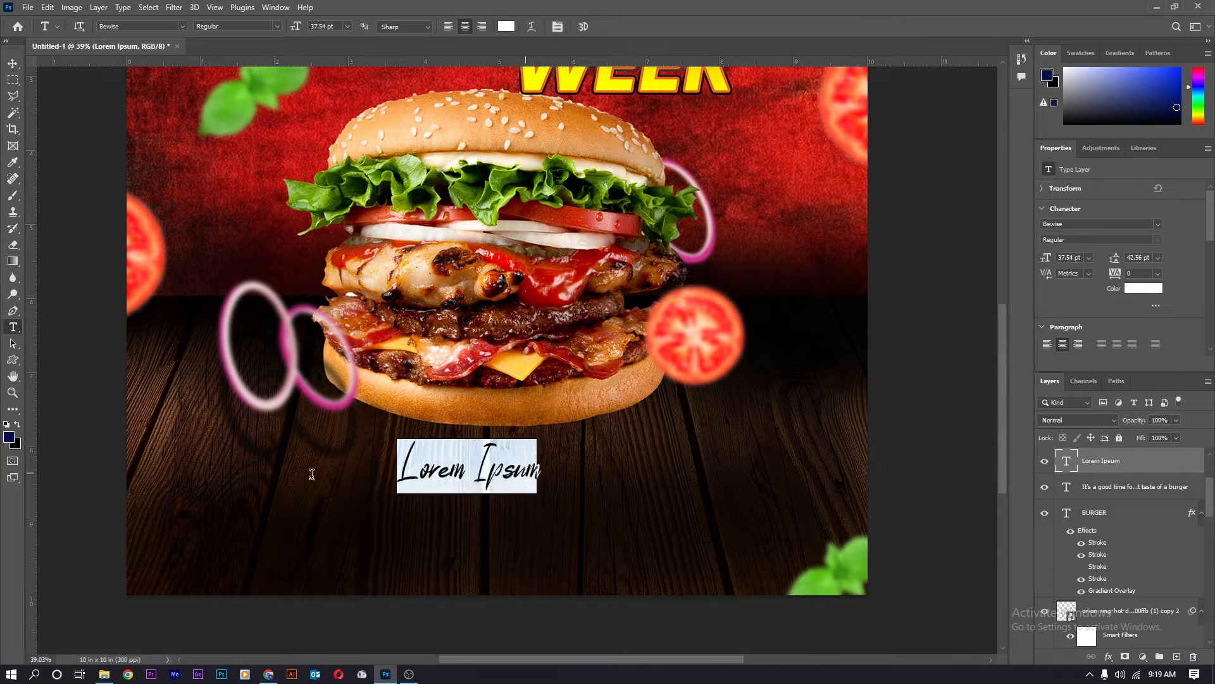
pyautogui.write('SPECIAL GUEST PRICE FOR ALL COUPLES')
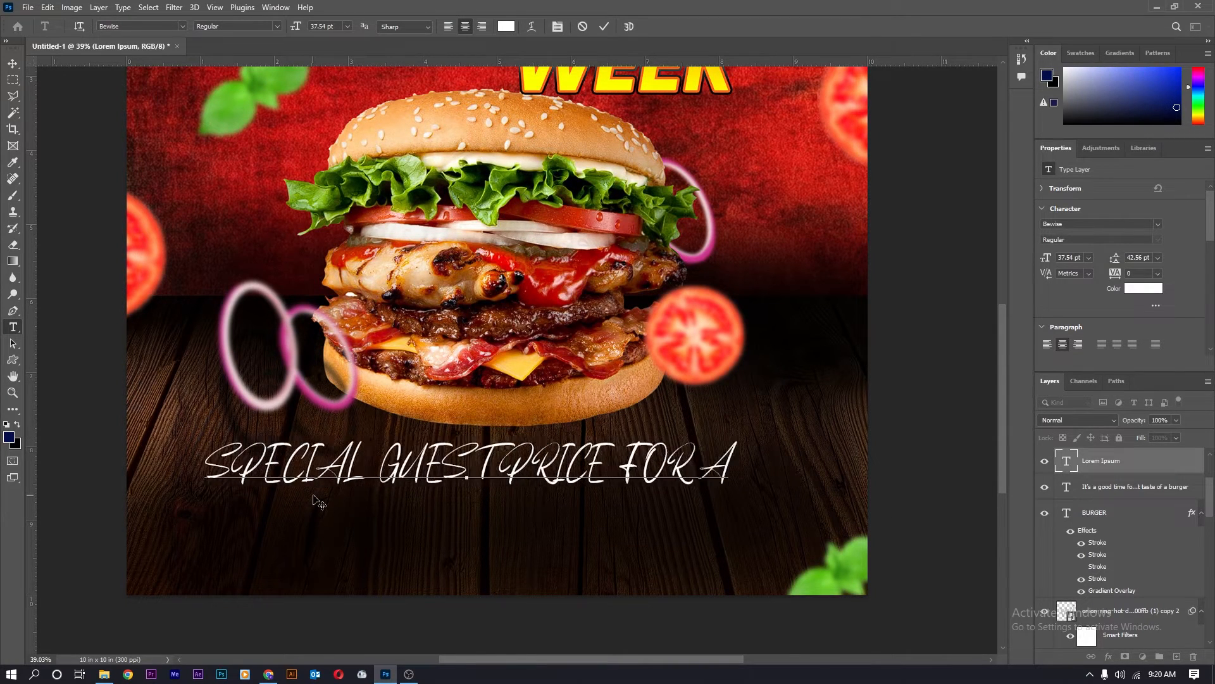
pyautogui.hotkey('ctrl', 'Return')
pyautogui.hotkey('ctrl', 't')
pyautogui.moveTo(845, 438); pyautogui.dragTo(653, 463)
# Set the line to Arial 18 pt and widen its letter spacing.
pyautogui.press('Return')
pyautogui.click(1158, 224)
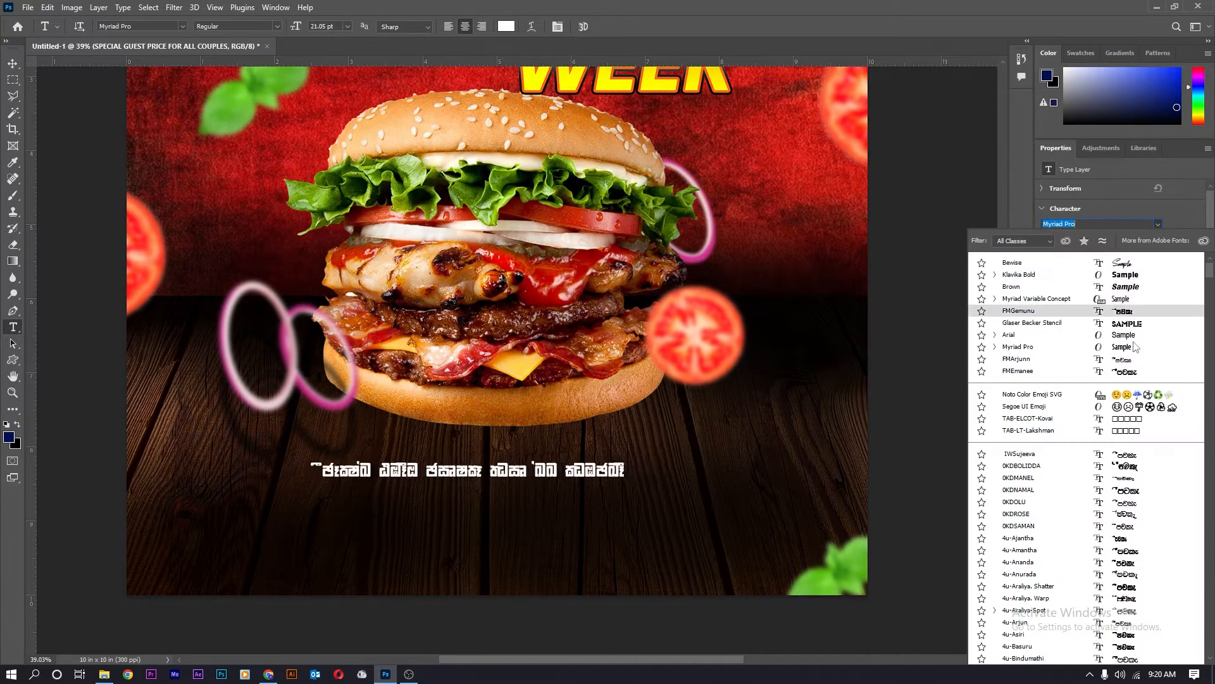
pyautogui.click(1121, 334)
pyautogui.click(1089, 257)
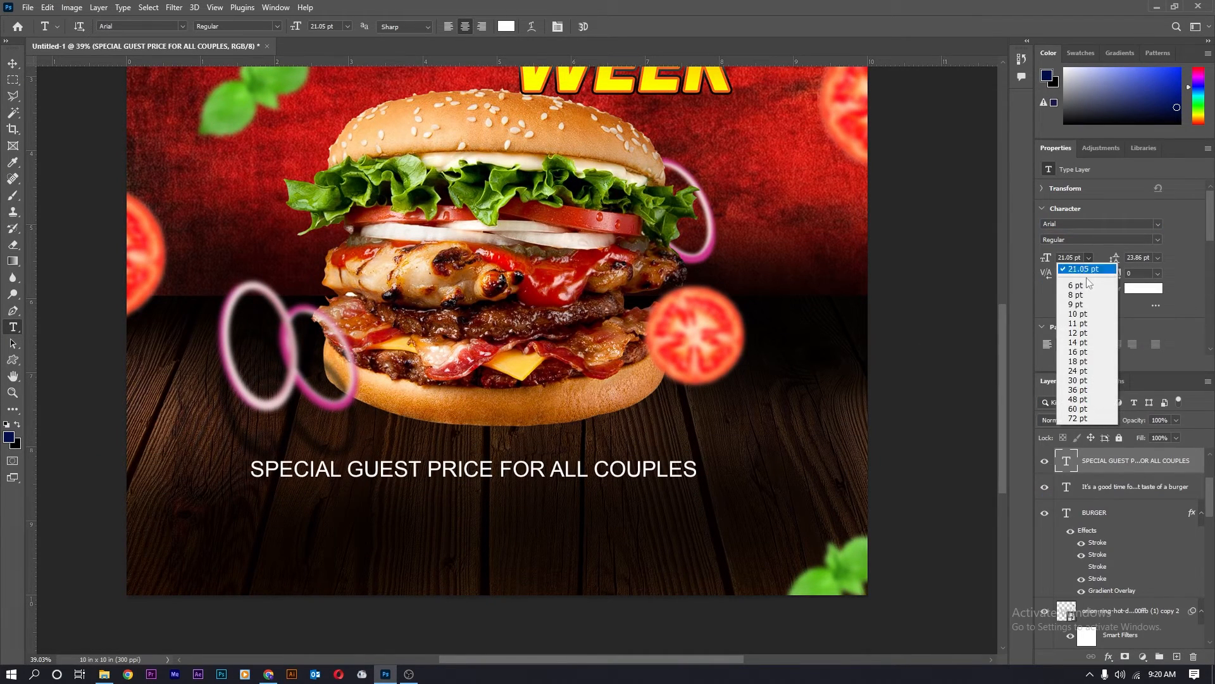
pyautogui.click(1085, 360)
pyautogui.hotkey('ctrl', '0')
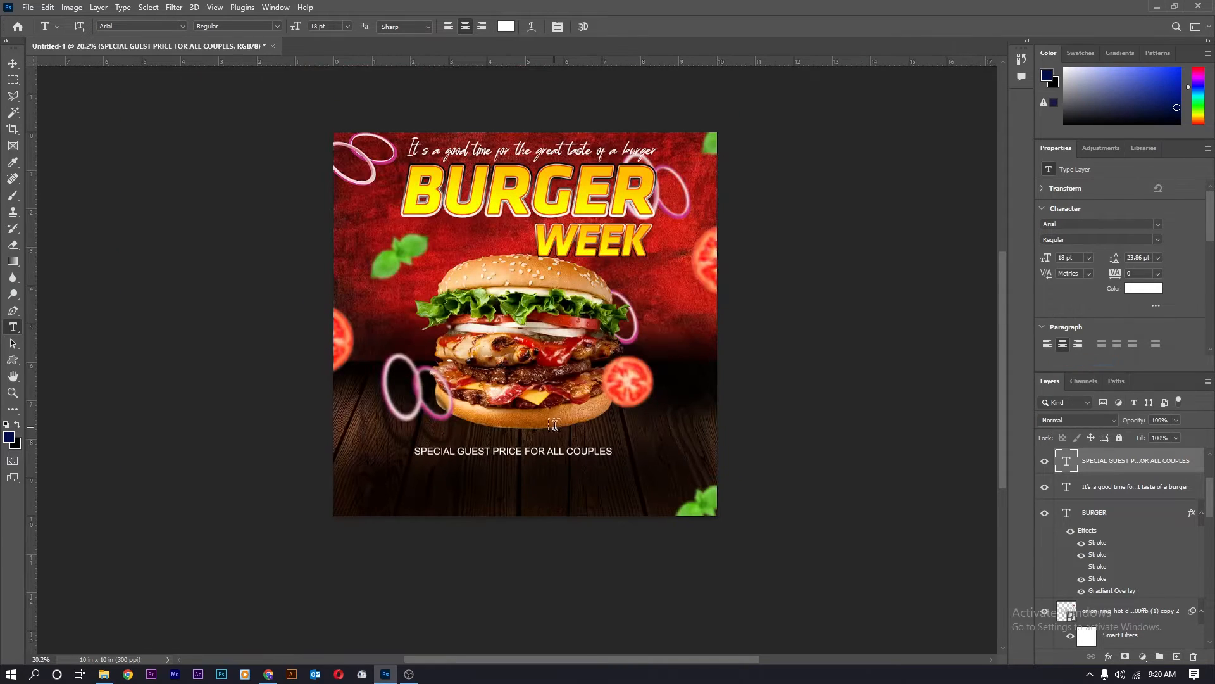
pyautogui.moveTo(1115, 279); pyautogui.dragTo(1133, 273)
# Shrink the text line and centre it on the poster.
pyautogui.hotkey('ctrl', 't')
pyautogui.moveTo(705, 445); pyautogui.dragTo(594, 456)
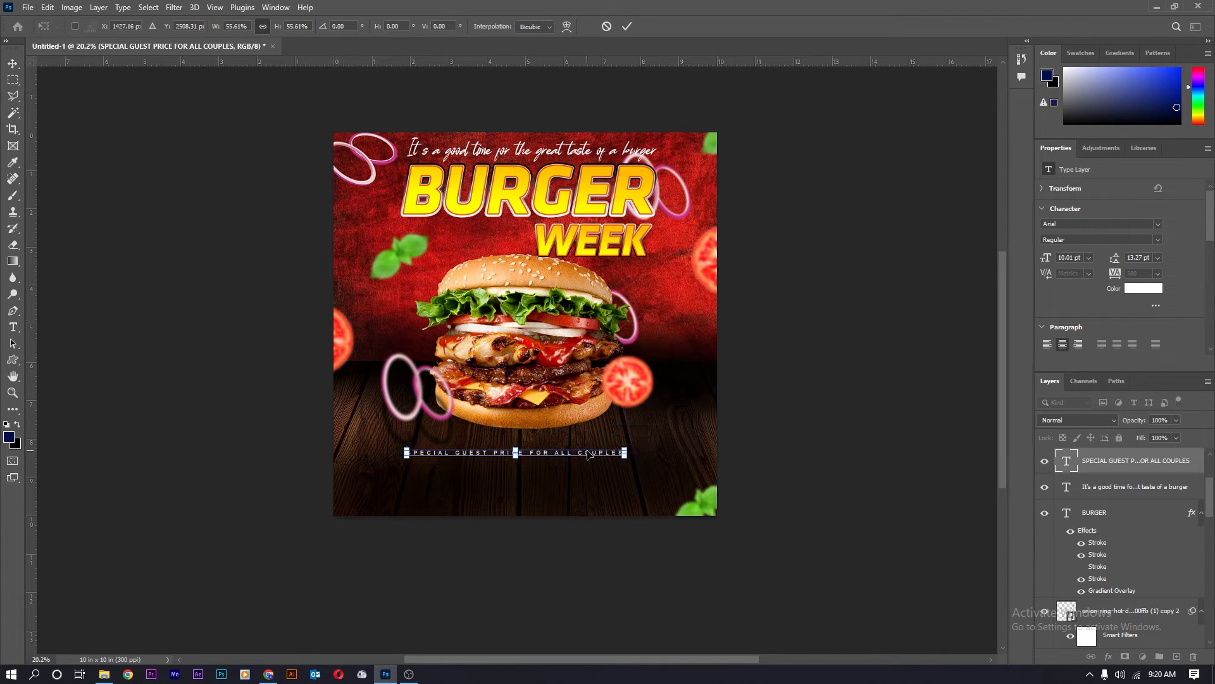
pyautogui.press('Return')
pyautogui.scroll(4, 507, 459)
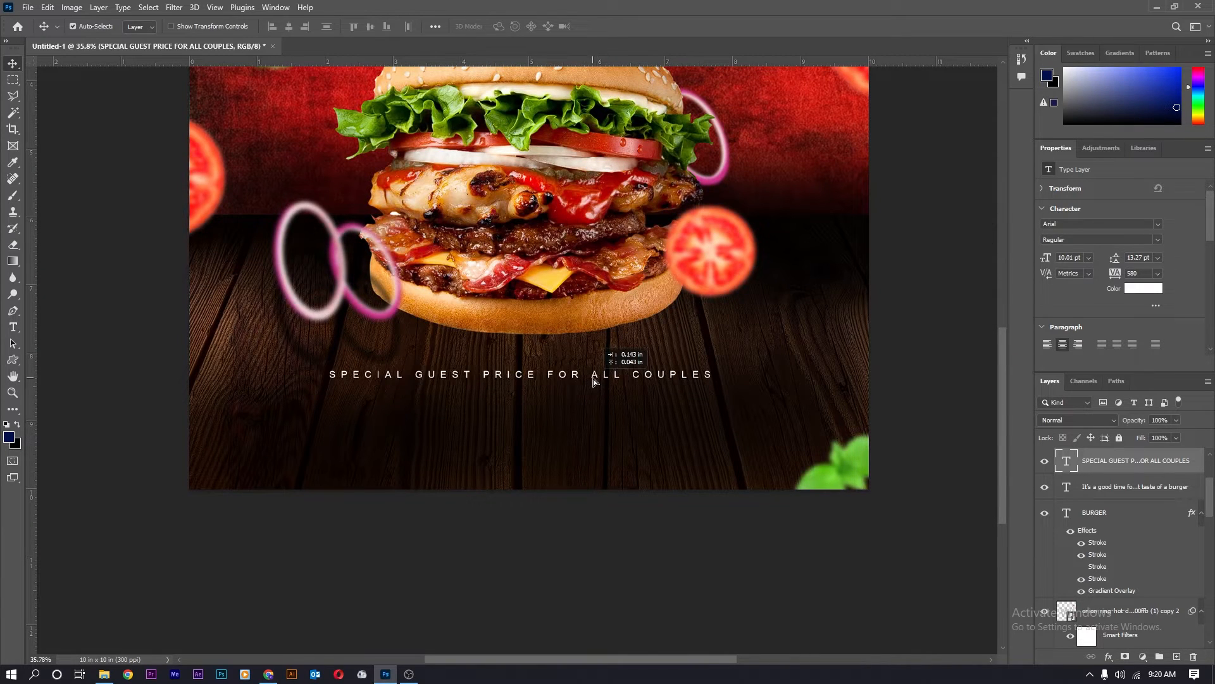
pyautogui.scroll(2, 602, 385)
# Fill a thin strip beneath the text line on a new layer.
pyautogui.press('m')
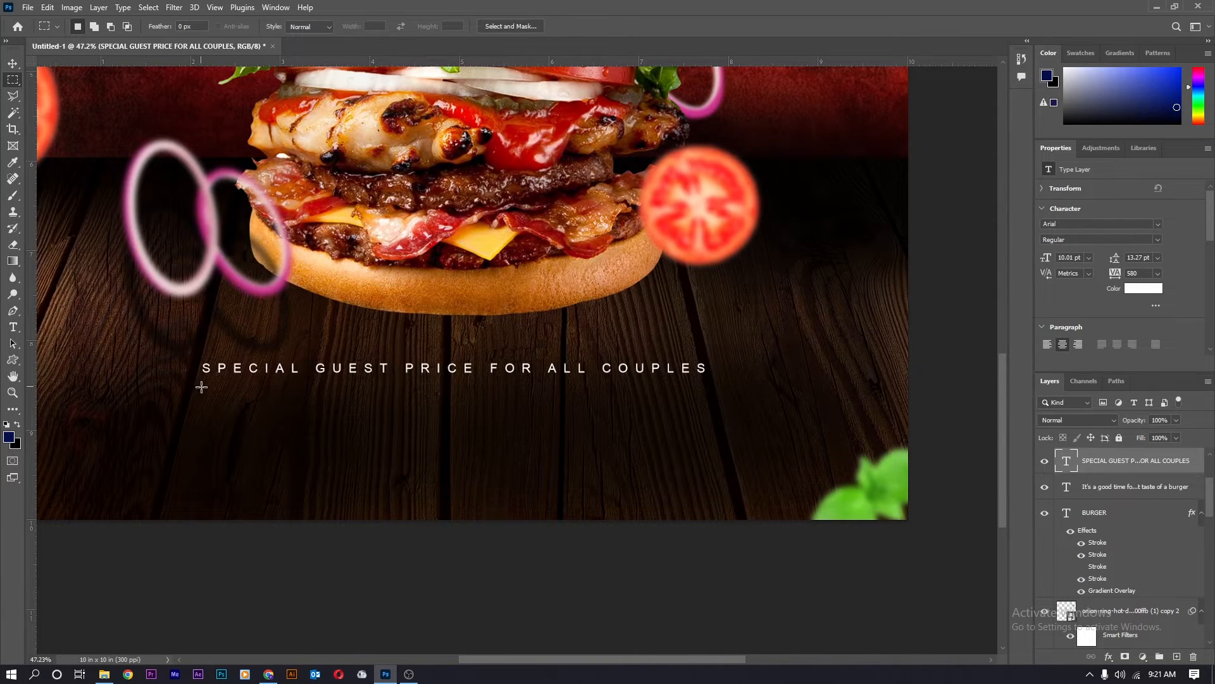
pyautogui.moveTo(204, 385); pyautogui.dragTo(707, 403)
pyautogui.hotkey('ctrl', 'shift', 'n')
pyautogui.press('Return')
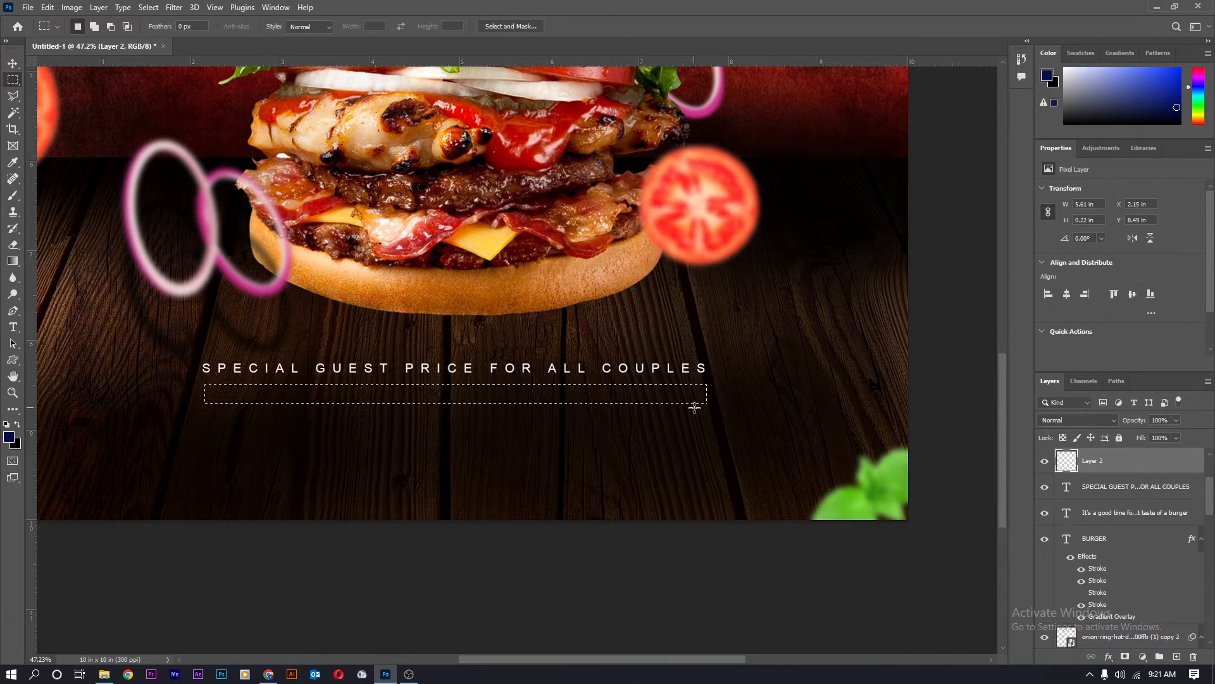
pyautogui.press('d')
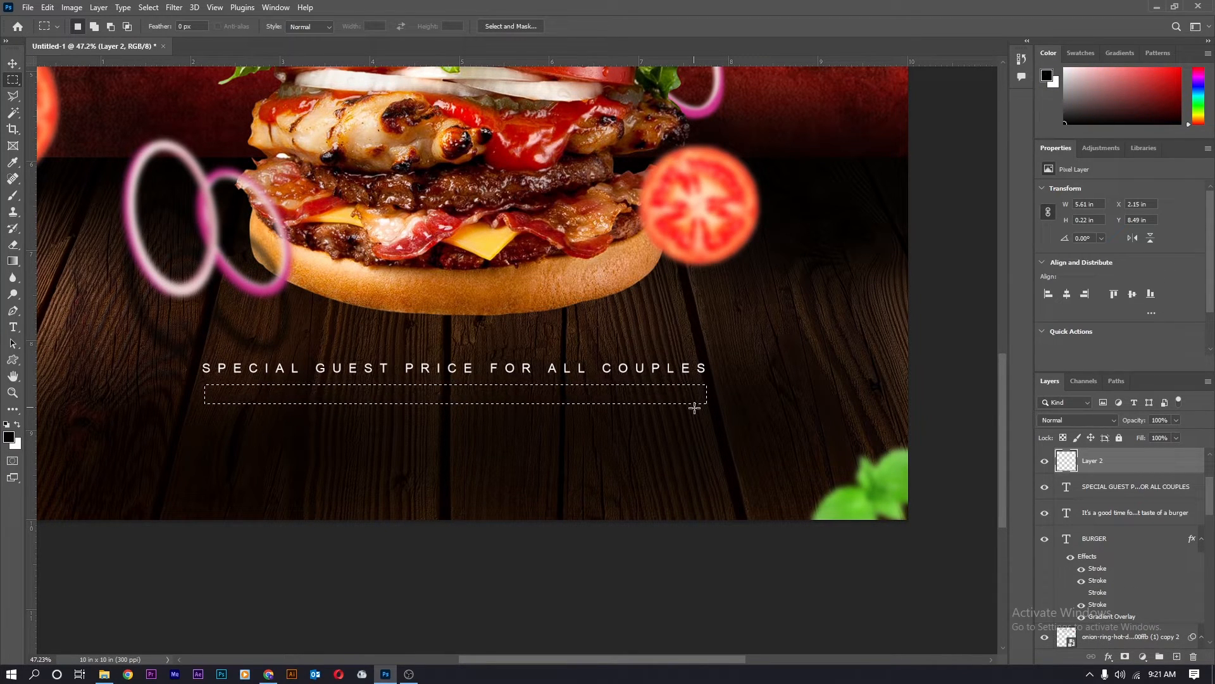
pyautogui.hotkey('alt', 'BackSpace')
pyautogui.hotkey('ctrl', 'd')
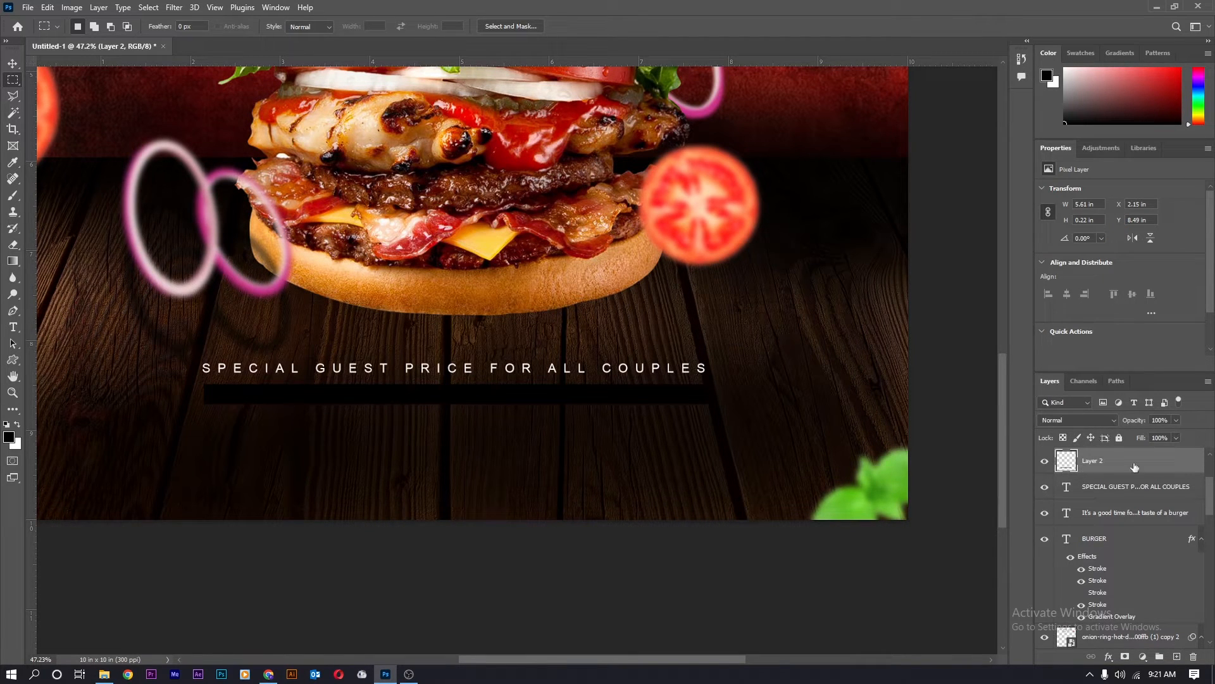
# Add a Gradient Overlay to the bar layer and make its left stop red.
pyautogui.doubleClick(1184, 463)
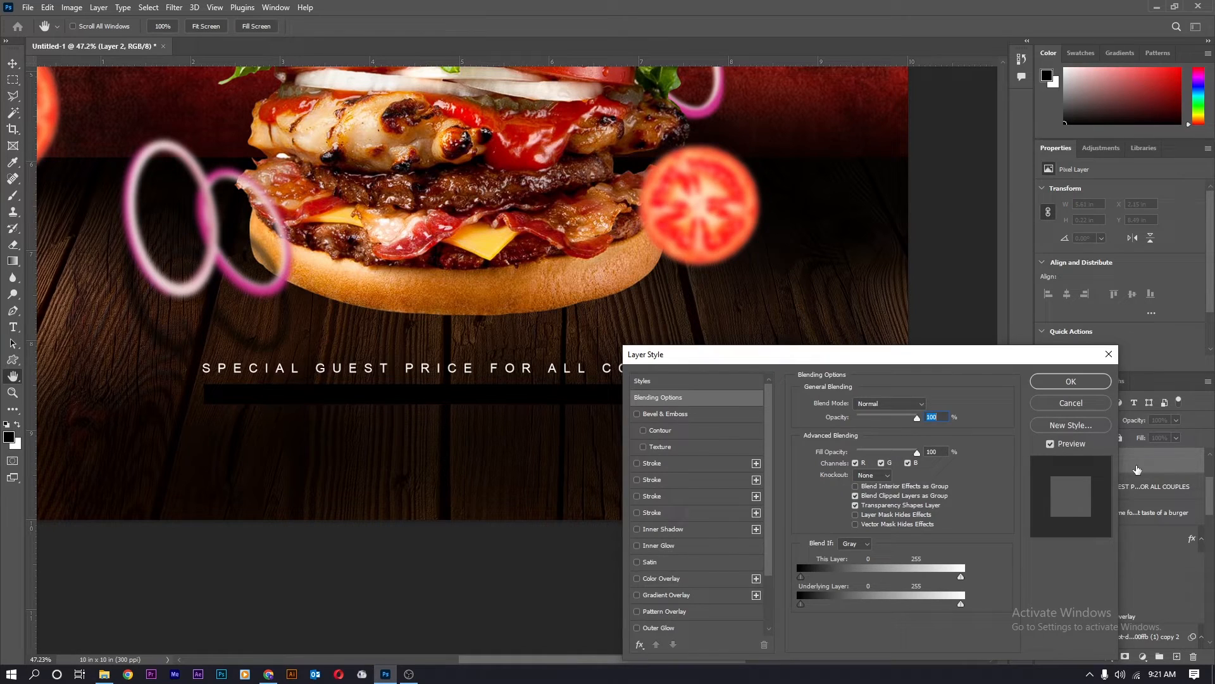
pyautogui.click(701, 596)
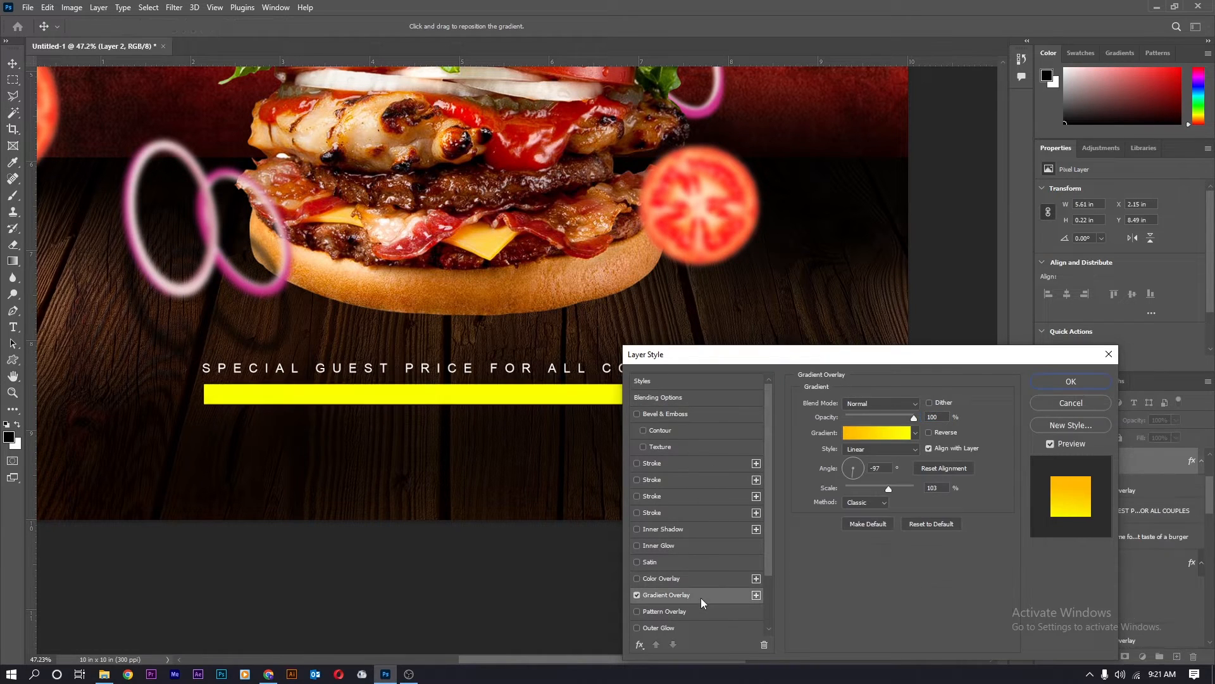
pyautogui.click(852, 440)
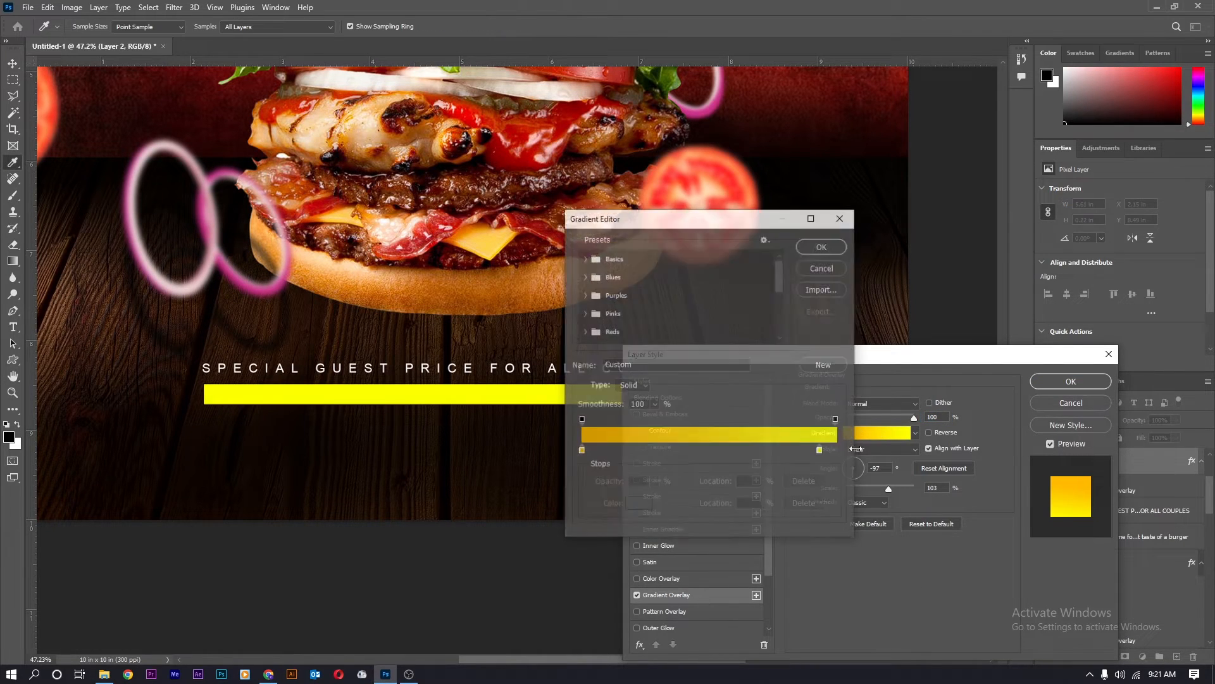
pyautogui.click(581, 451)
pyautogui.click(638, 504)
pyautogui.click(836, 130)
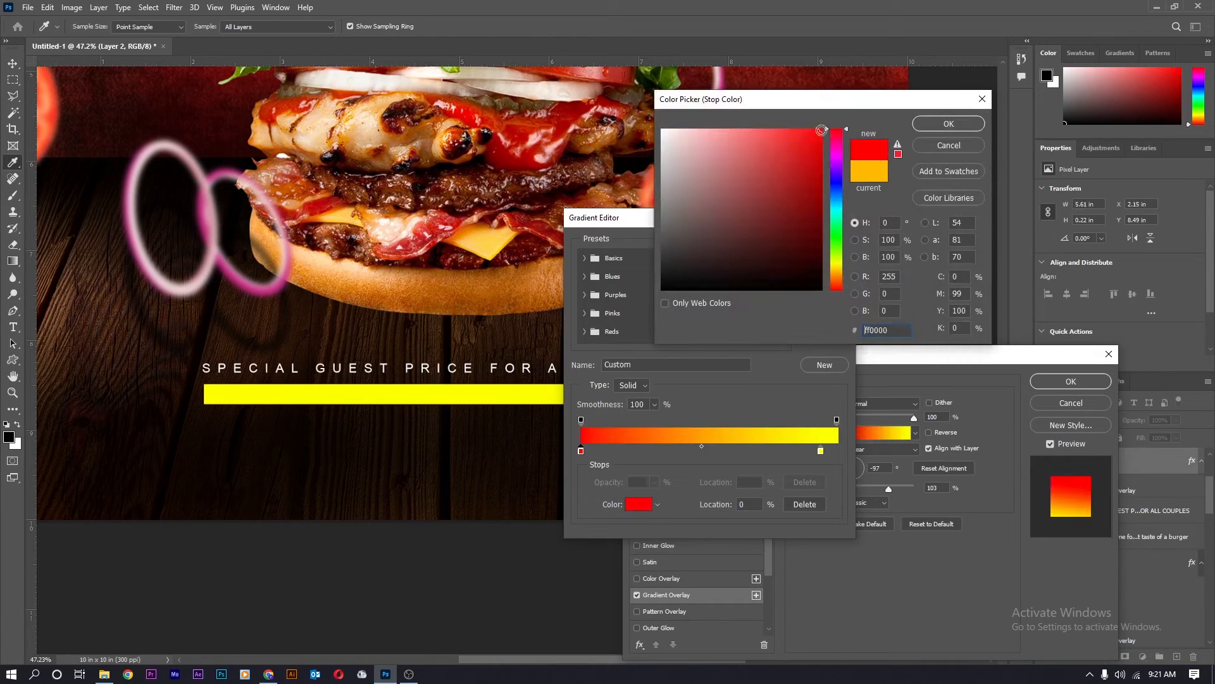
pyautogui.click(933, 124)
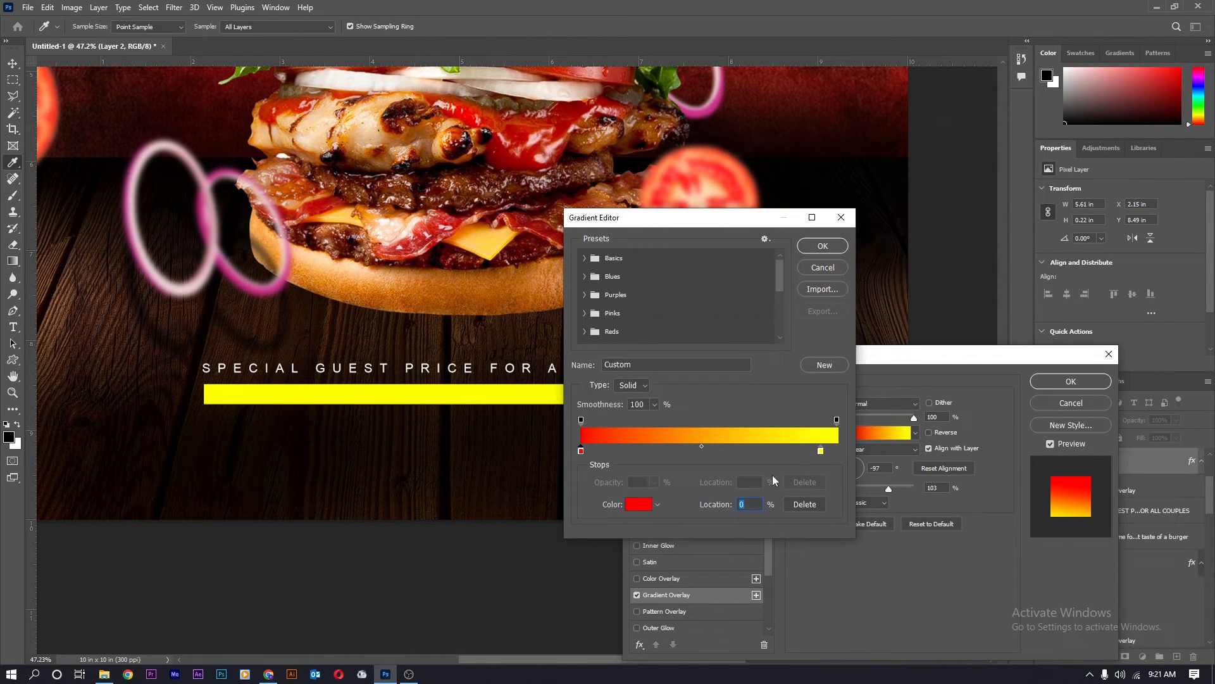
# Set the right gradient stop to ff0000 and the angle to 77°, then apply.
pyautogui.click(820, 452)
pyautogui.click(639, 504)
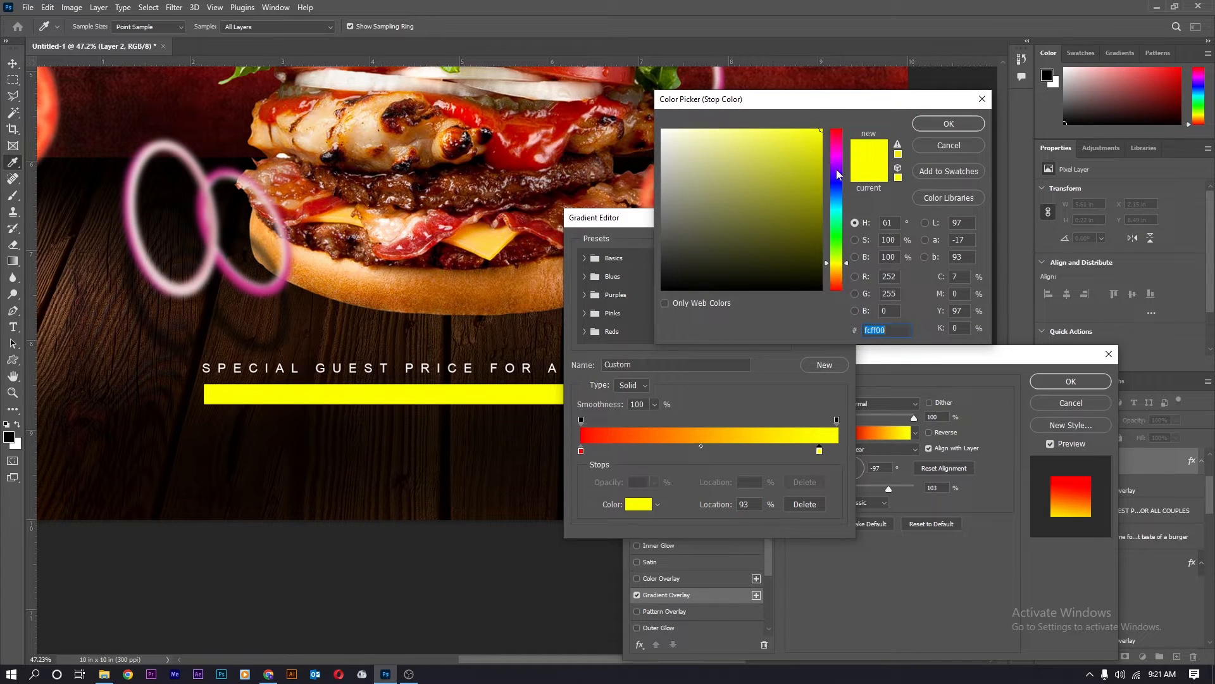
pyautogui.write('ff0000')
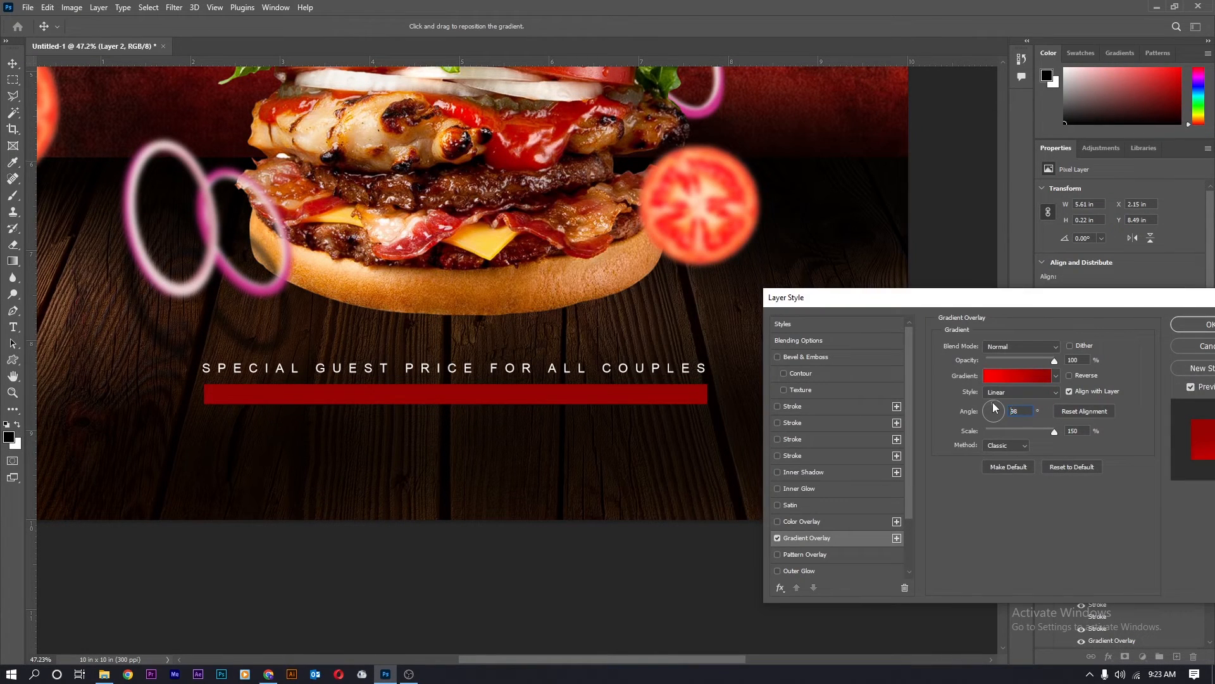
pyautogui.moveTo(994, 409); pyautogui.dragTo(997, 408)
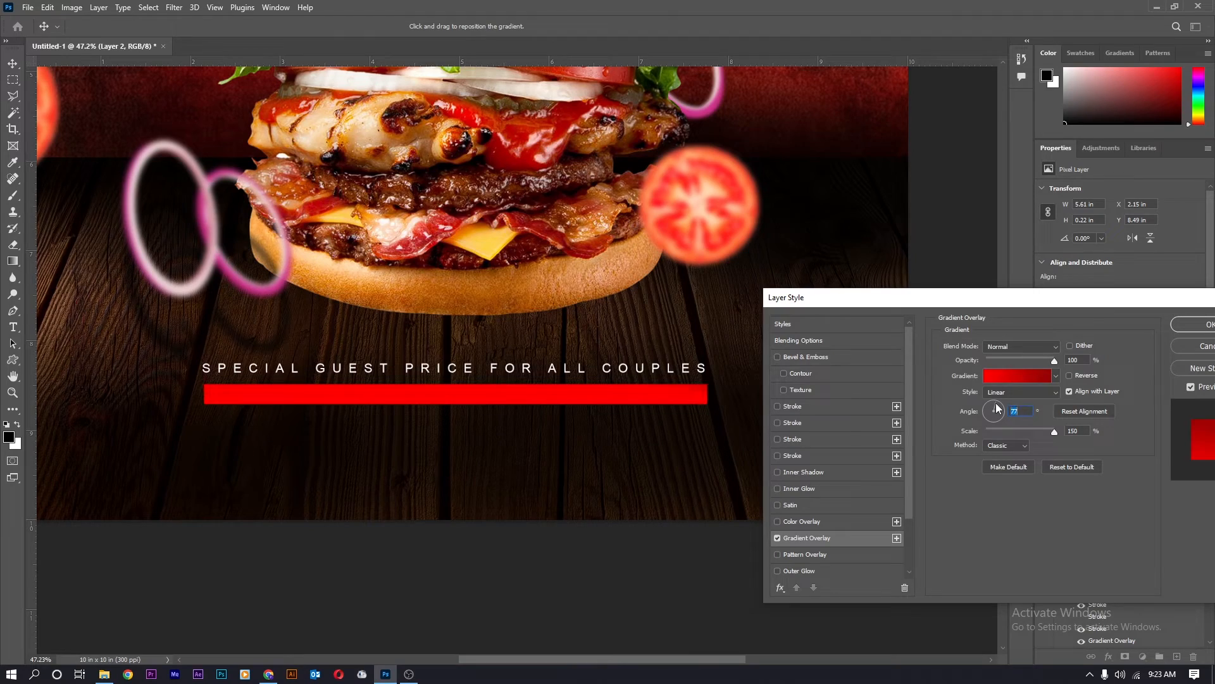
pyautogui.click(1193, 326)
pyautogui.scroll(-6, 483, 388)
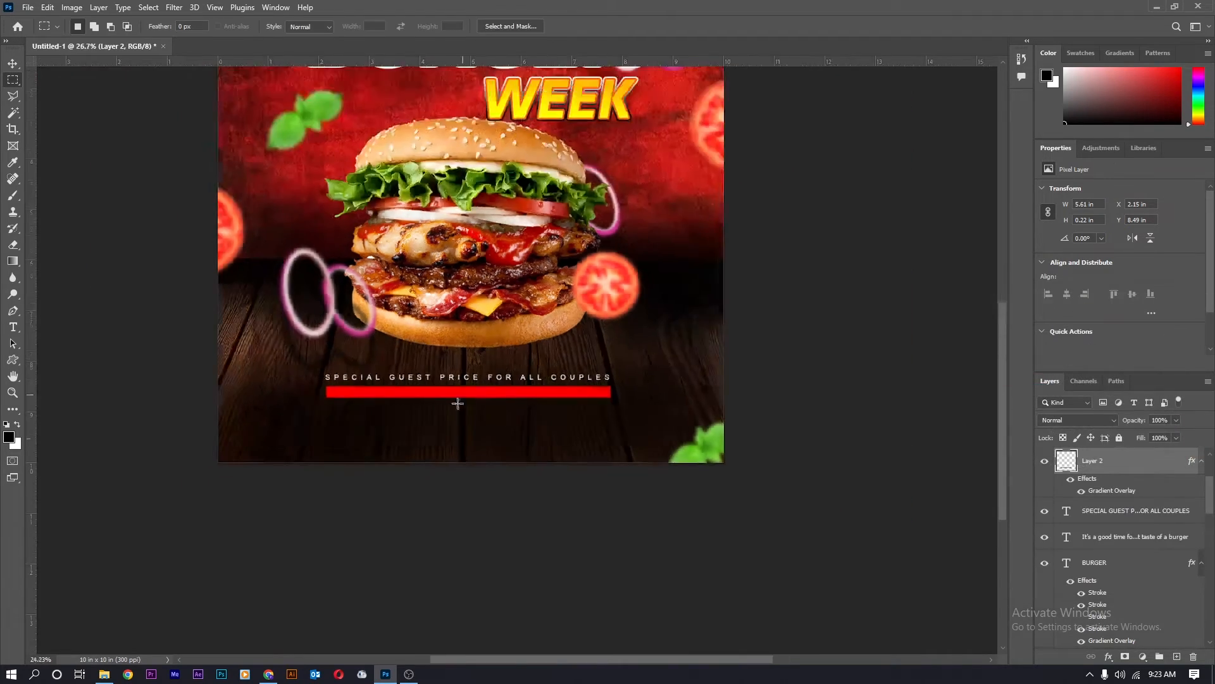
pyautogui.scroll(4, 467, 388)
pyautogui.scroll(5, 423, 407)
# Duplicate the text line onto the red bar, bring it above the bar, and set tracking to 0.
pyautogui.press('v')
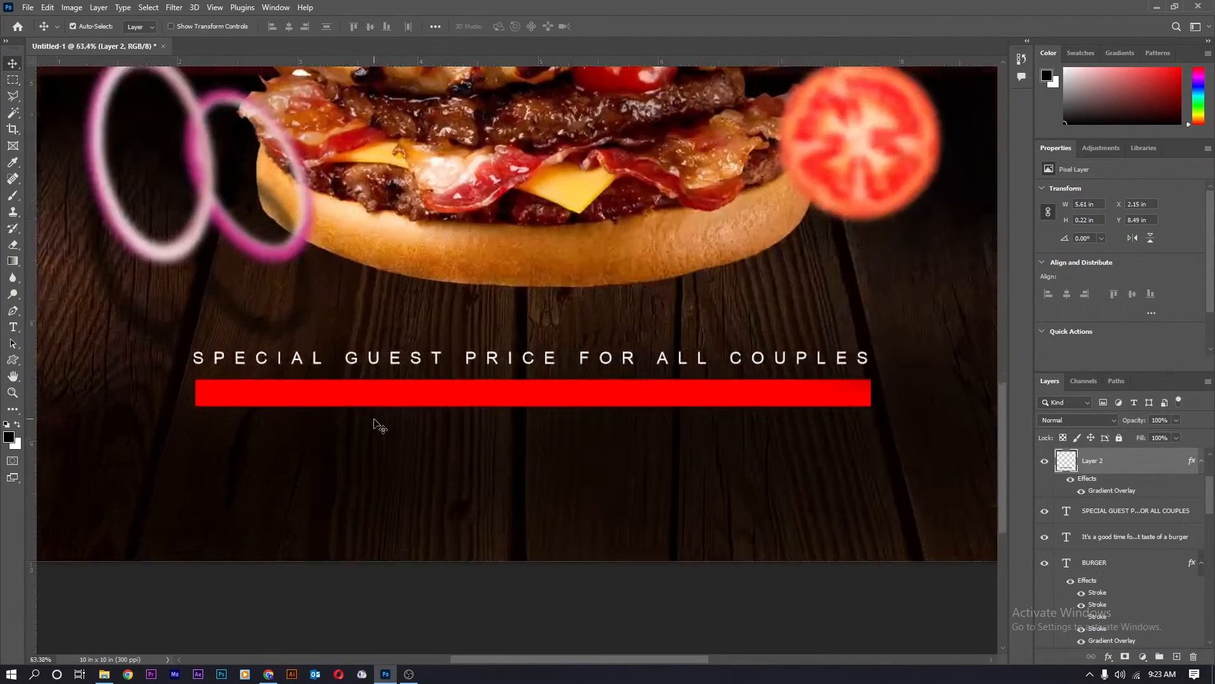
pyautogui.moveTo(377, 349); pyautogui.dragTo(378, 390)
pyautogui.hotkey('ctrl', 'shift', ']')
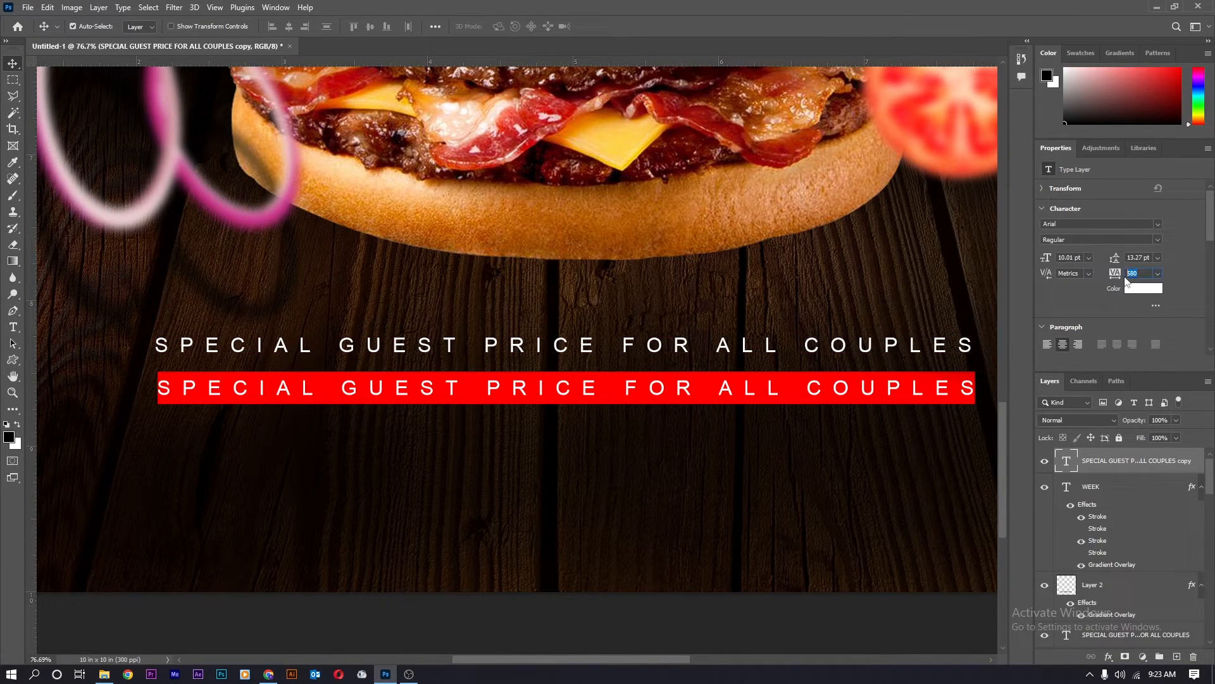
pyautogui.write('0')
pyautogui.press('Return')
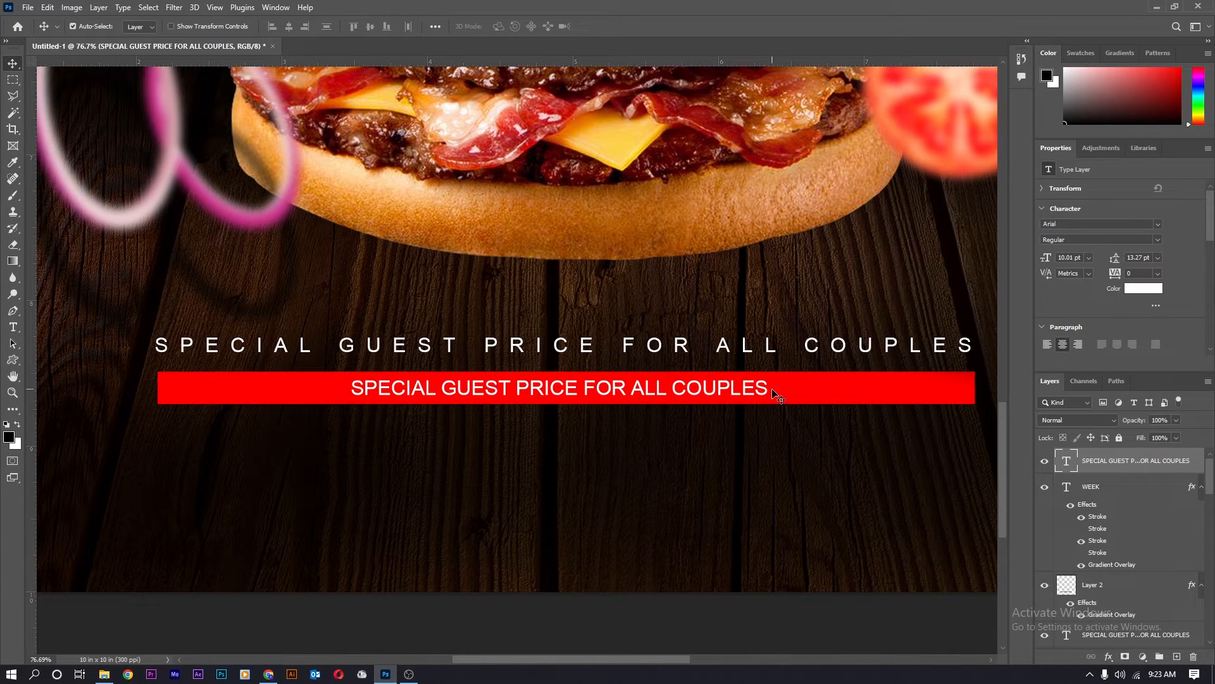
# Replace the bar text with 'FREE COLA + POTATO + FREE DELEVERY'.
pyautogui.press('t')
pyautogui.moveTo(757, 382); pyautogui.dragTo(334, 475)
pyautogui.press('BackSpace')
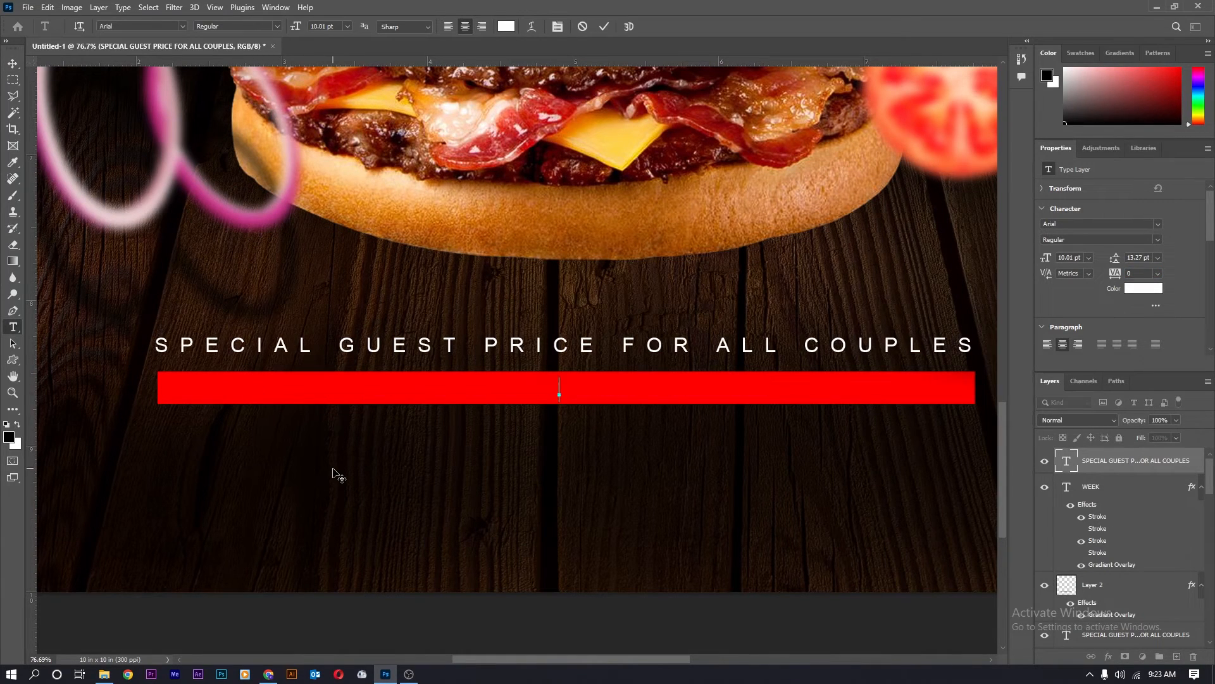
pyautogui.write('FREE COLA ')
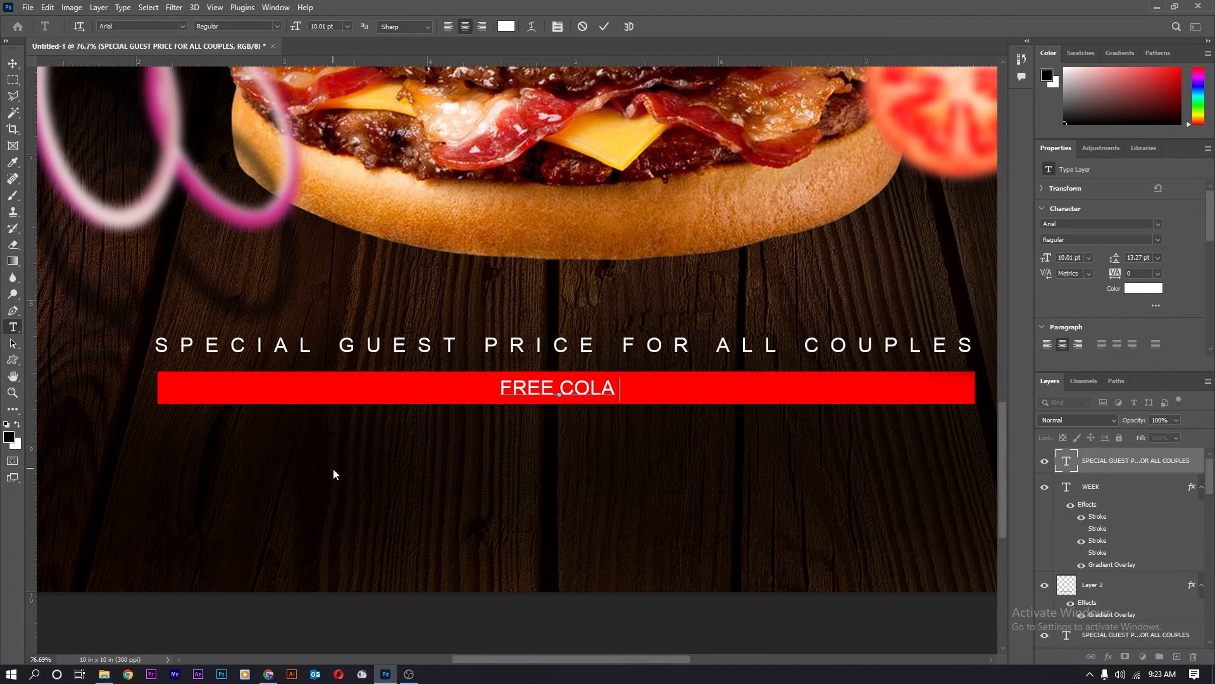
pyautogui.write('+ POTAT')
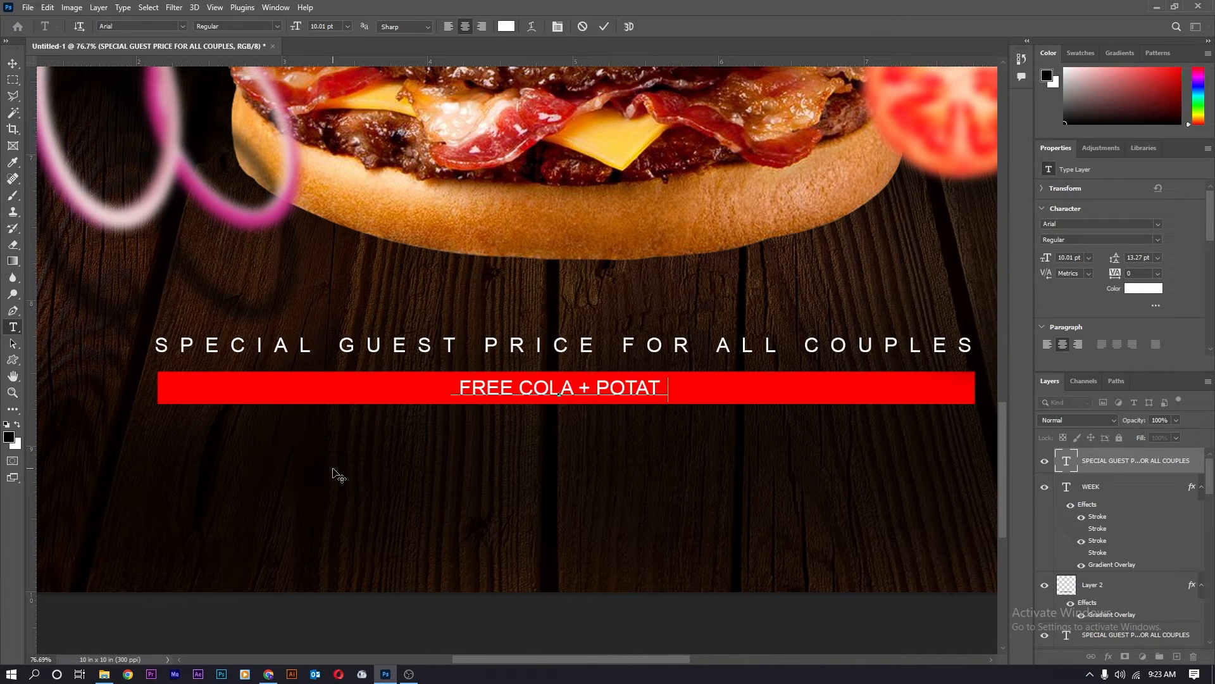
pyautogui.write('O + FRE')
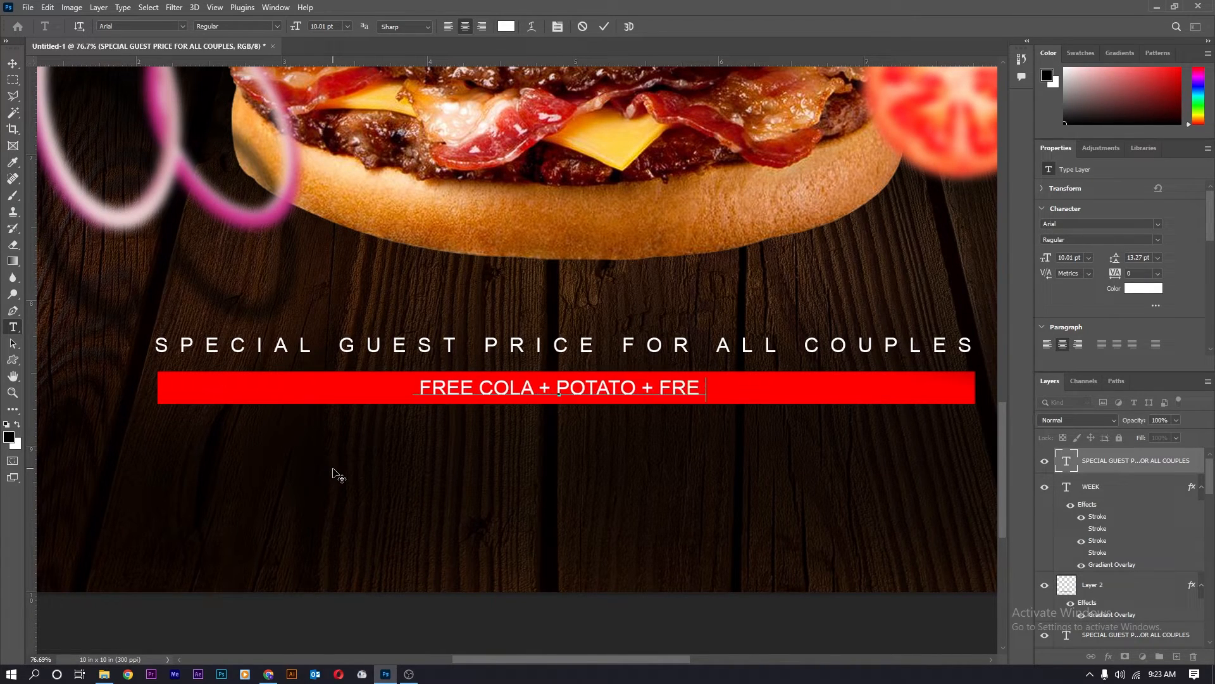
pyautogui.write('E DELEVERY')
pyautogui.hotkey('ctrl', 'Return')
pyautogui.scroll(-3, 416, 430)
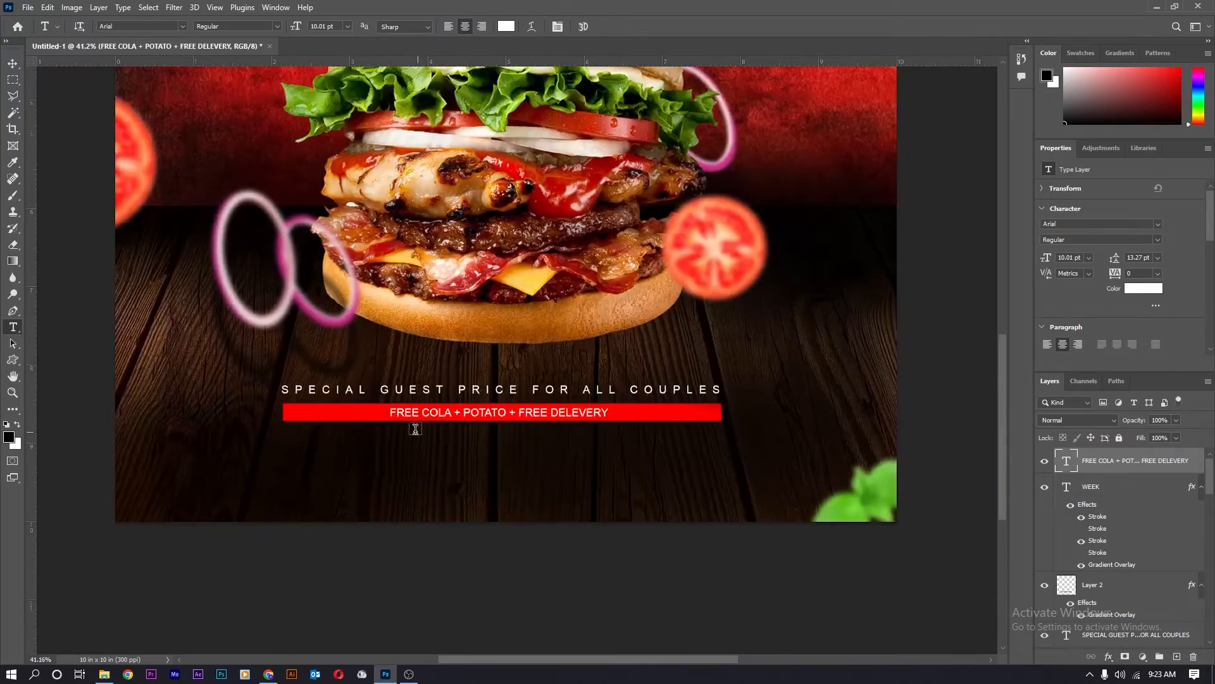
pyautogui.click(268, 673)
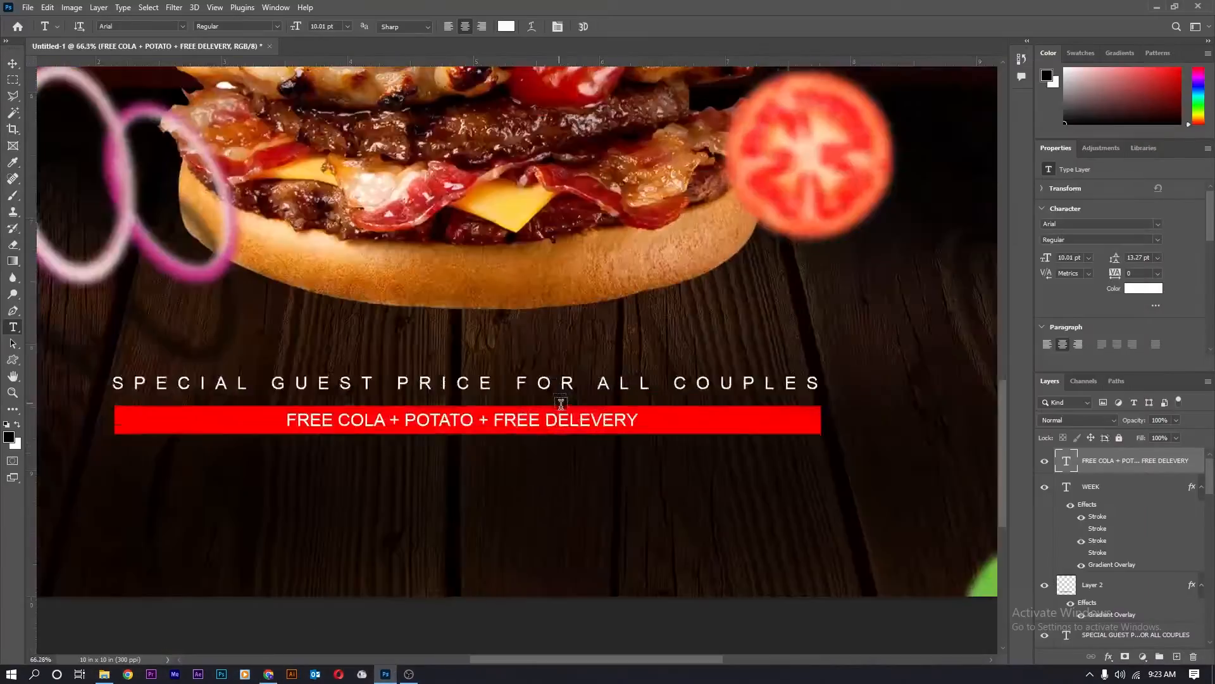
pyautogui.scroll(2, 591, 416)
# Correct DELEVERY to DELIVERY and duplicate the line just below the bar.
pyautogui.click(590, 416)
pyautogui.write('I')
pyautogui.hotkey('ctrl', 'Return')
pyautogui.press('v')
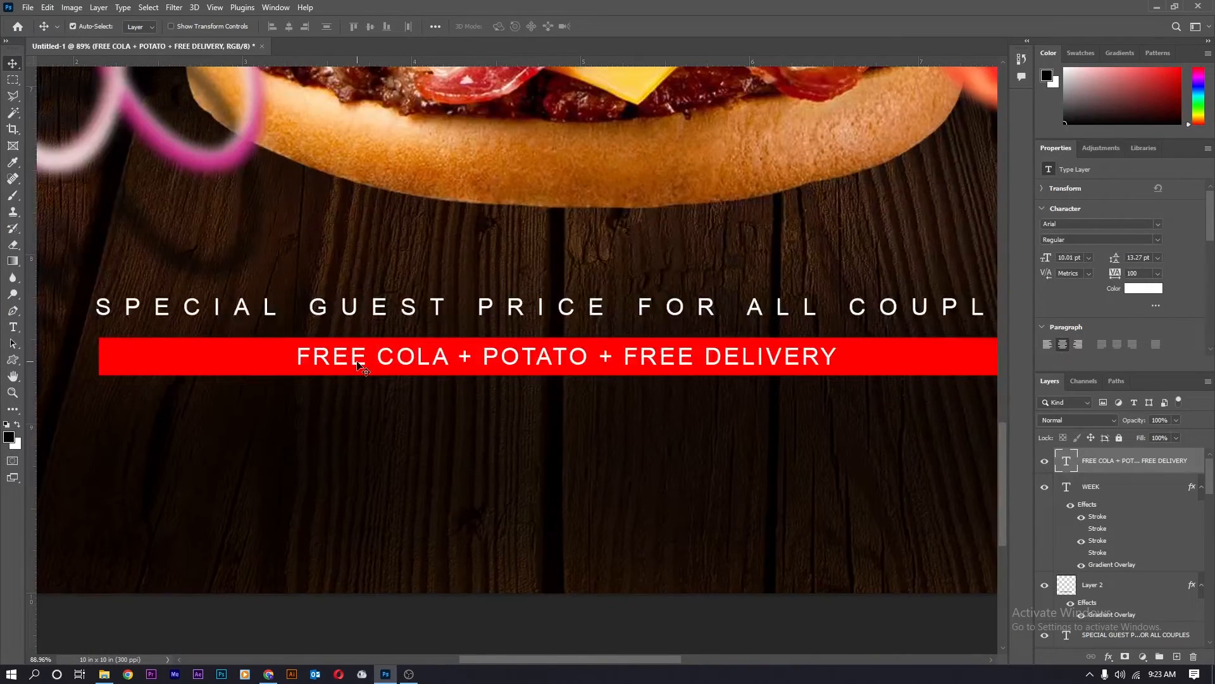
pyautogui.moveTo(358, 364); pyautogui.dragTo(359, 408)
# Replace the copied line's wording with the contact e-mail address and website, separated by a vertical bar.
pyautogui.press('t')
pyautogui.moveTo(829, 398); pyautogui.dragTo(236, 418)
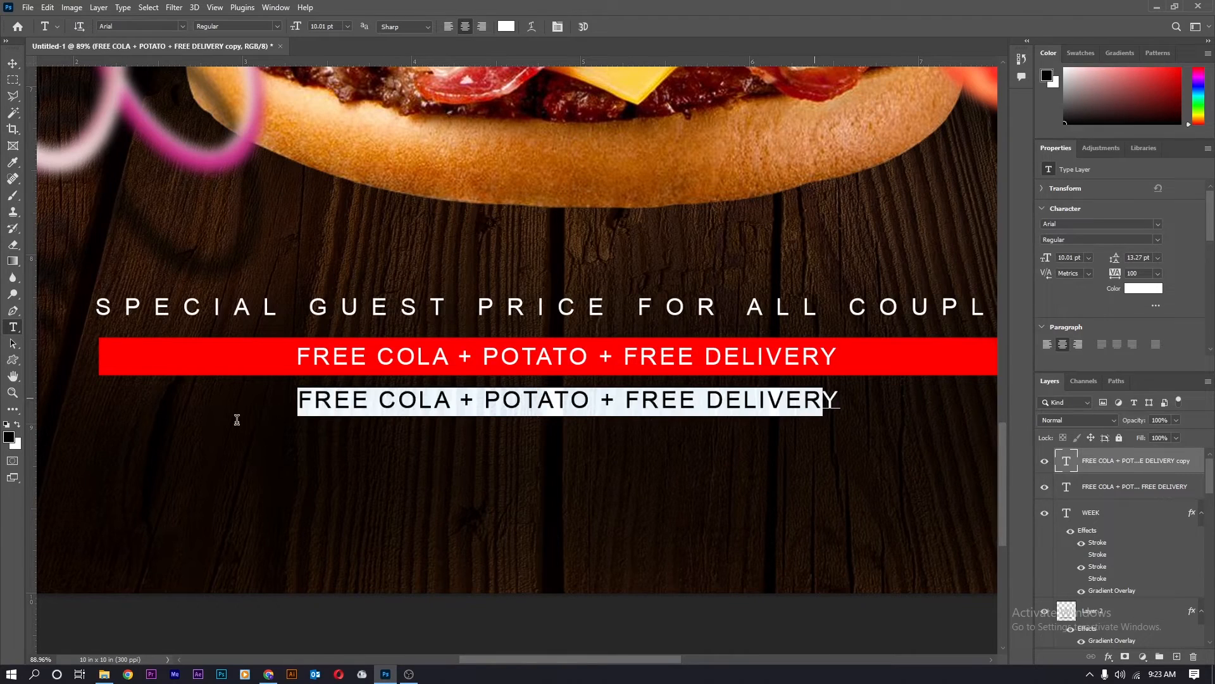
pyautogui.press('BackSpace')
pyautogui.write('INY')
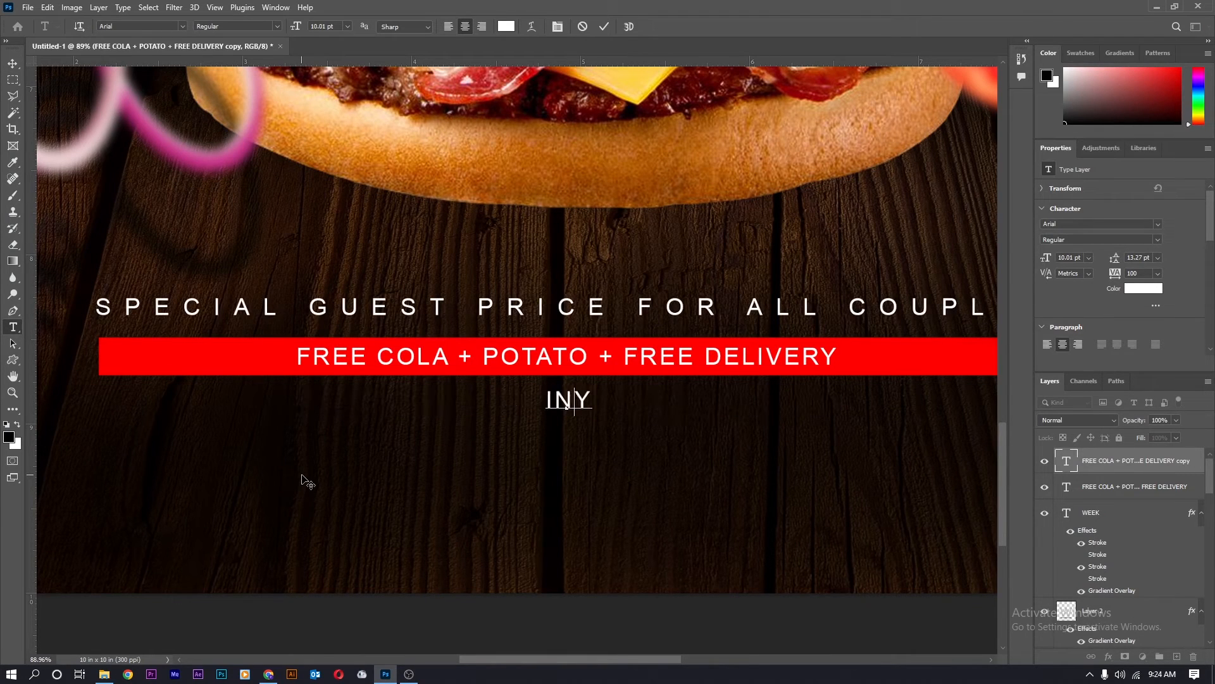
pyautogui.press('BackSpace')
pyautogui.press('BackSpace')
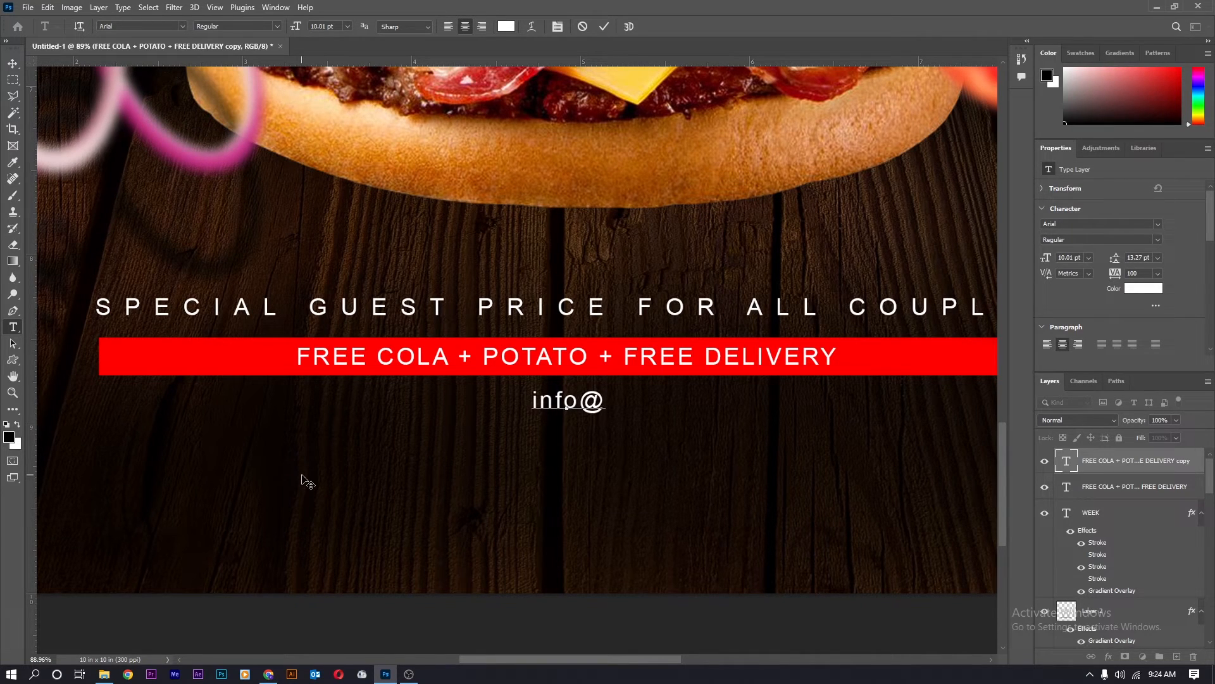
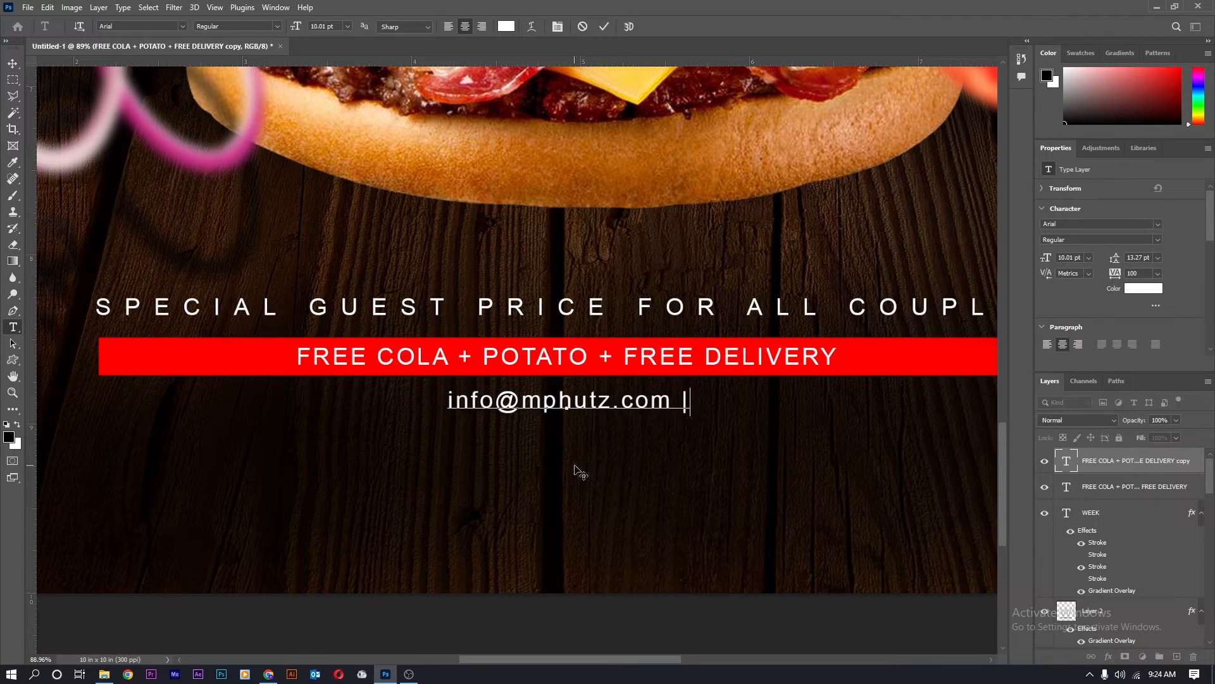
pyautogui.write(' | wwww')
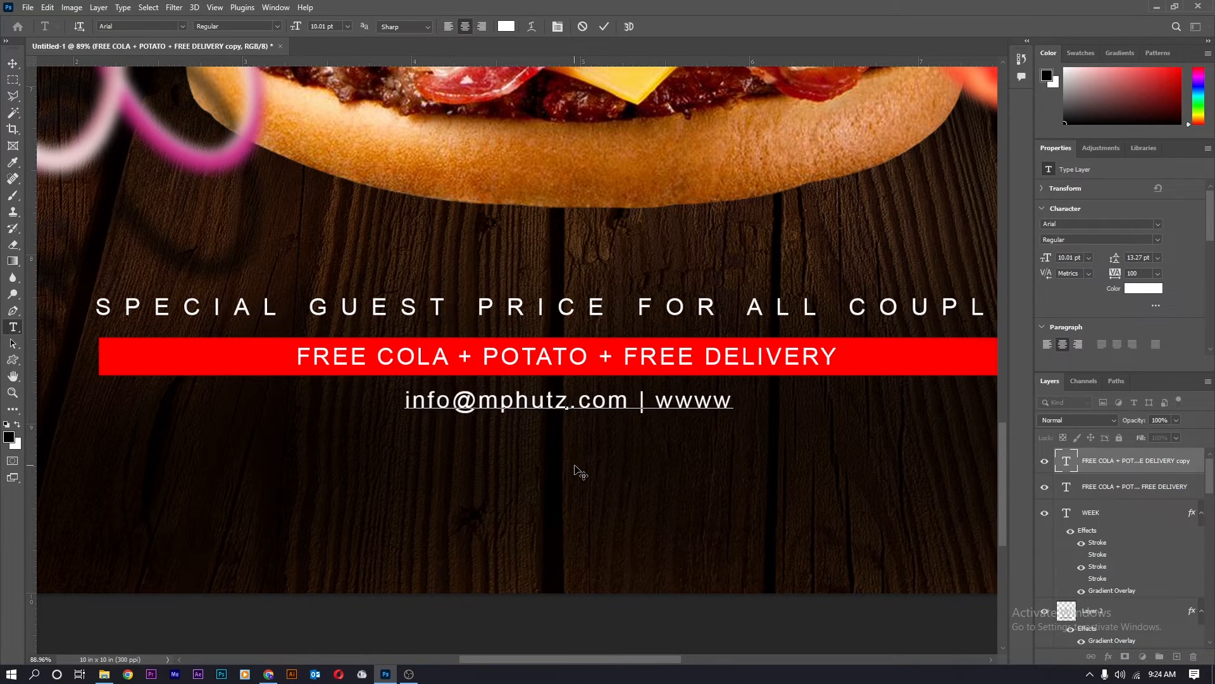
pyautogui.press('BackSpace')
pyautogui.write('.')
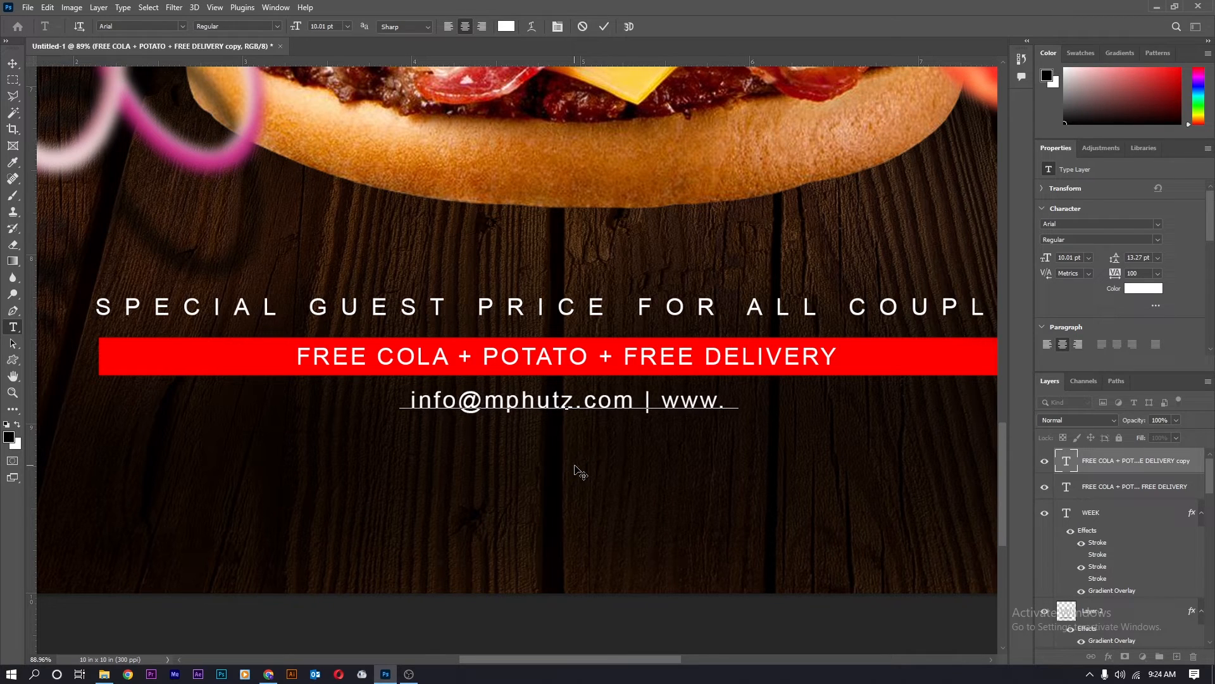
pyautogui.write('mphutz')
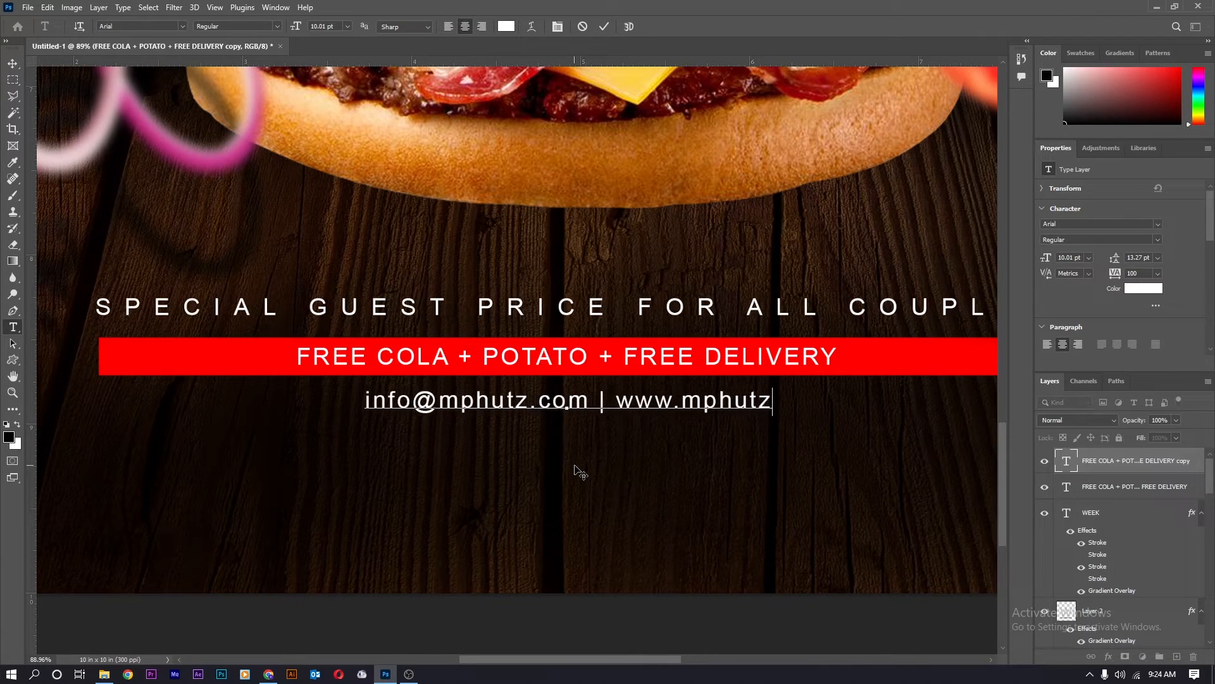
pyautogui.write('.com')
pyautogui.click(573, 464)
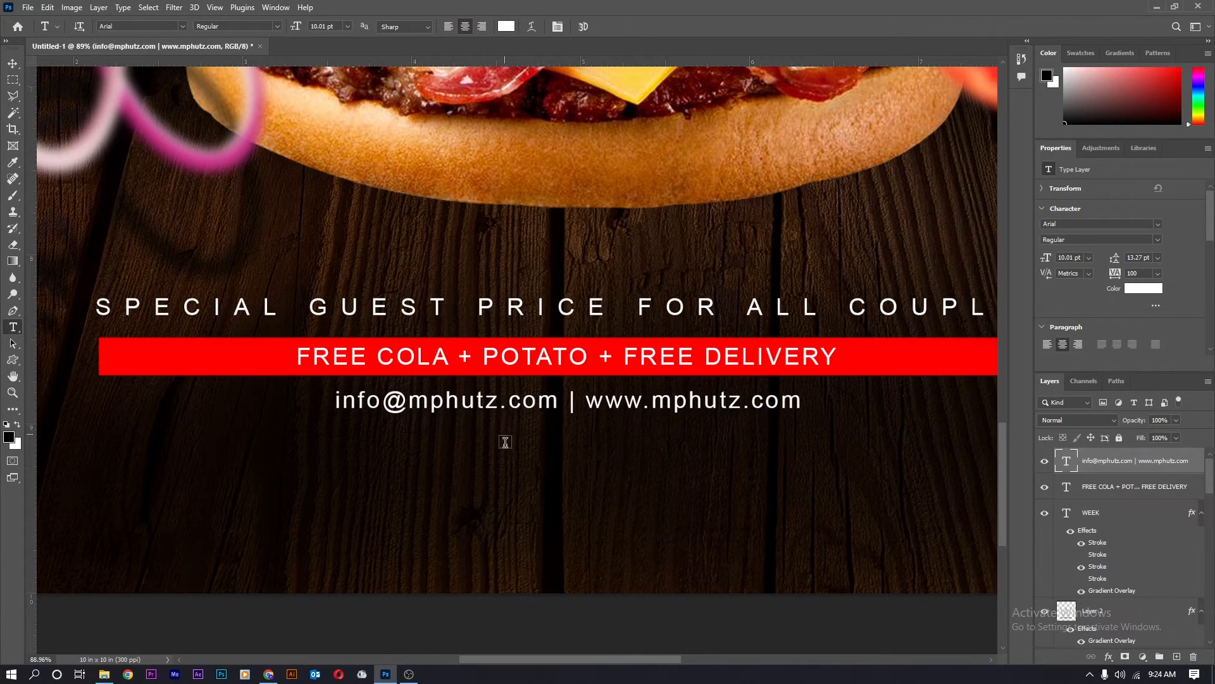
pyautogui.scroll(-6, 506, 441)
# Duplicate the e-mail and website line one row lower.
pyautogui.press('v')
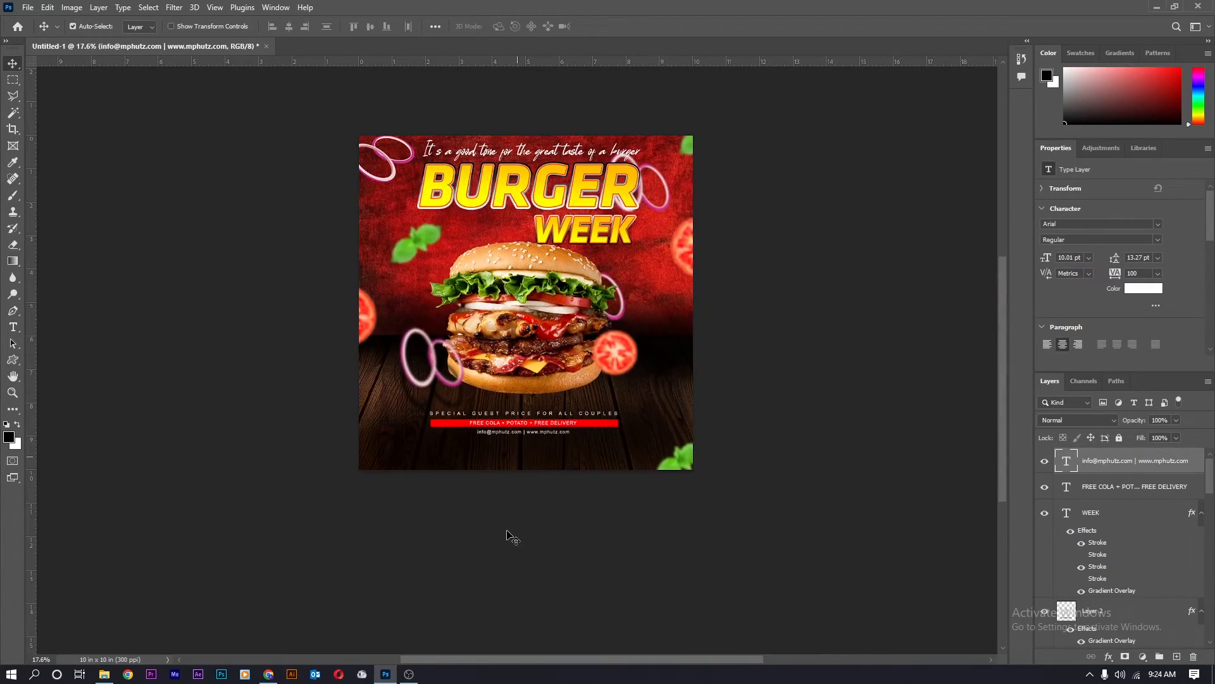
pyautogui.scroll(6, 500, 430)
pyautogui.moveTo(432, 462); pyautogui.dragTo(430, 496)
pyautogui.scroll(-3, 431, 497)
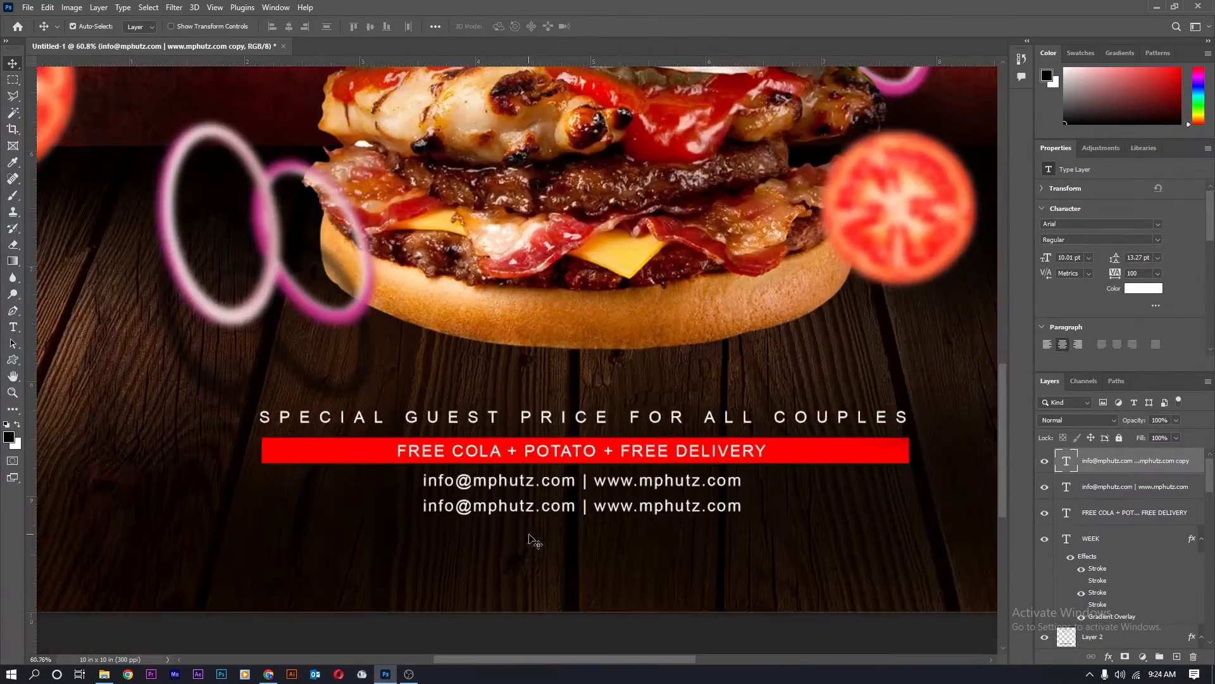
pyautogui.scroll(3, 285, 544)
# Replace the copy's text with the street address and commit it.
pyautogui.press('Return')
pyautogui.press('BackSpace')
pyautogui.write('S')
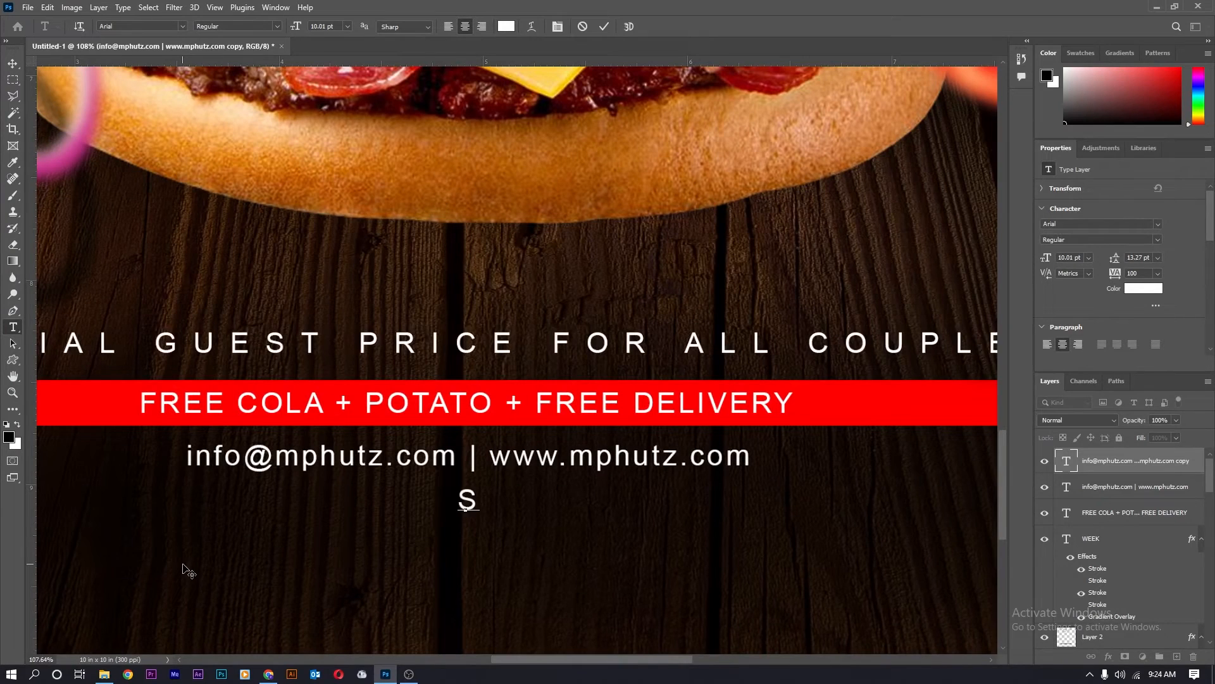
pyautogui.write('ri Lanka')
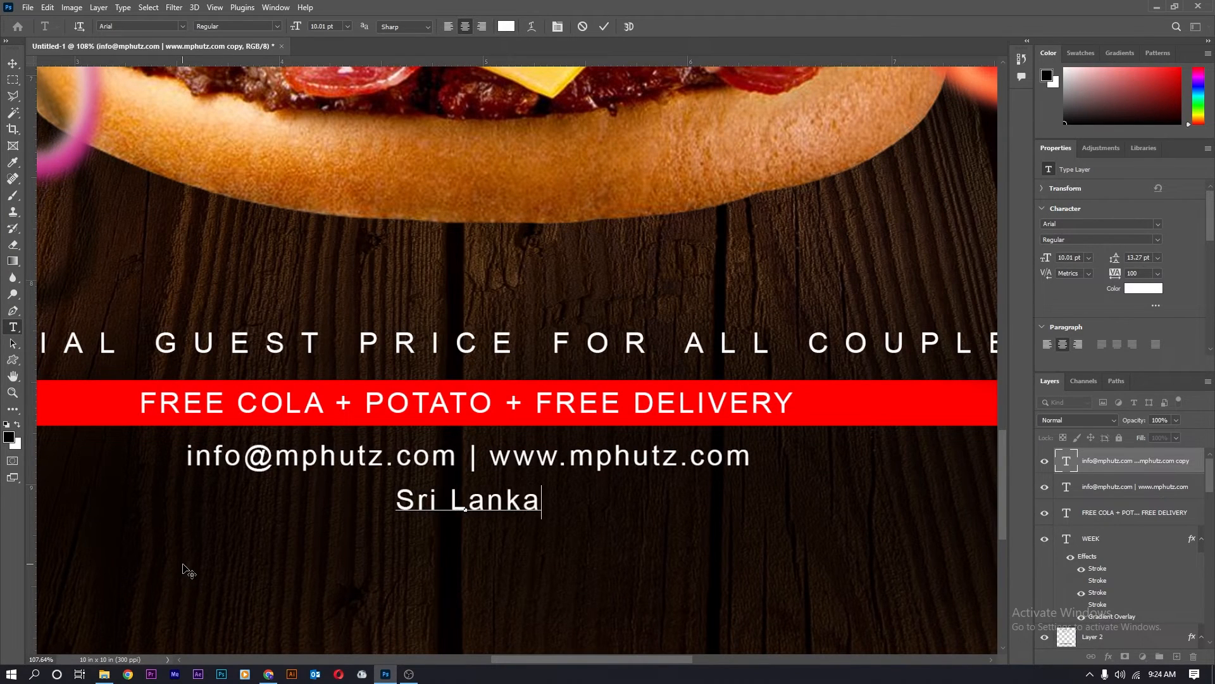
pyautogui.press('BackSpace')
pyautogui.press('BackSpace')
pyautogui.press('BackSpace')
pyautogui.press('BackSpace')
pyautogui.press('BackSpace')
pyautogui.press('BackSpace')
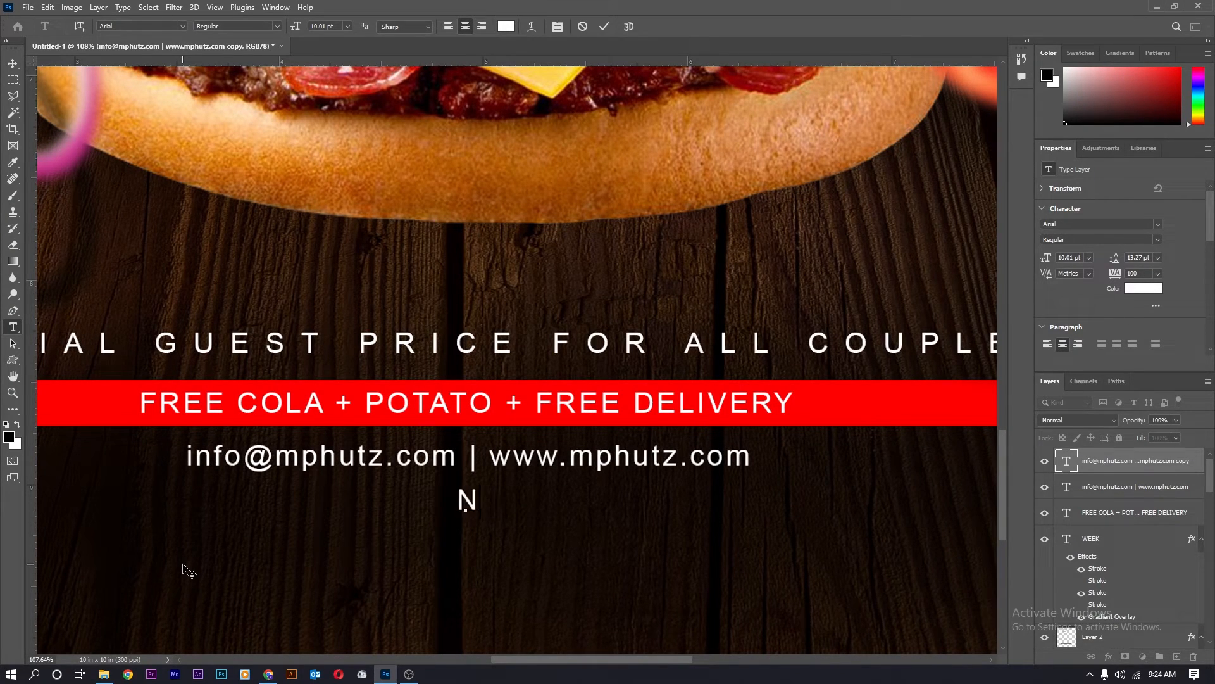
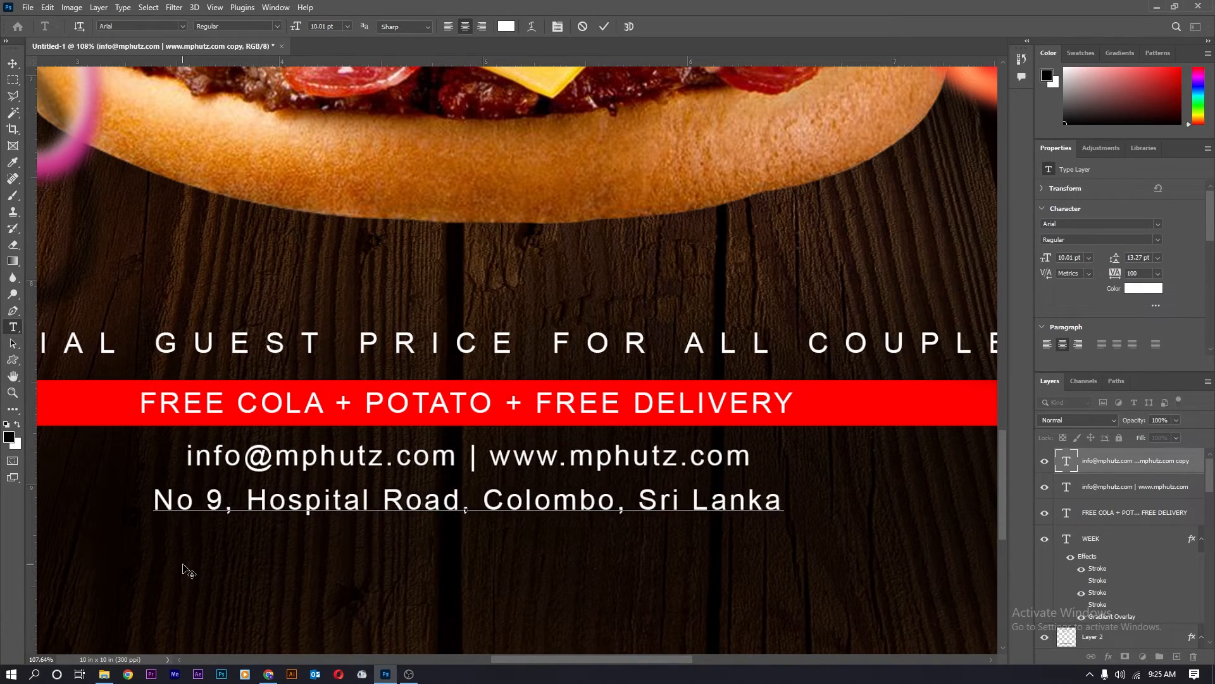
pyautogui.hotkey('ctrl', 'Return')
pyautogui.scroll(-5, 293, 534)
pyautogui.scroll(5, 348, 520)
pyautogui.scroll(-5, 347, 520)
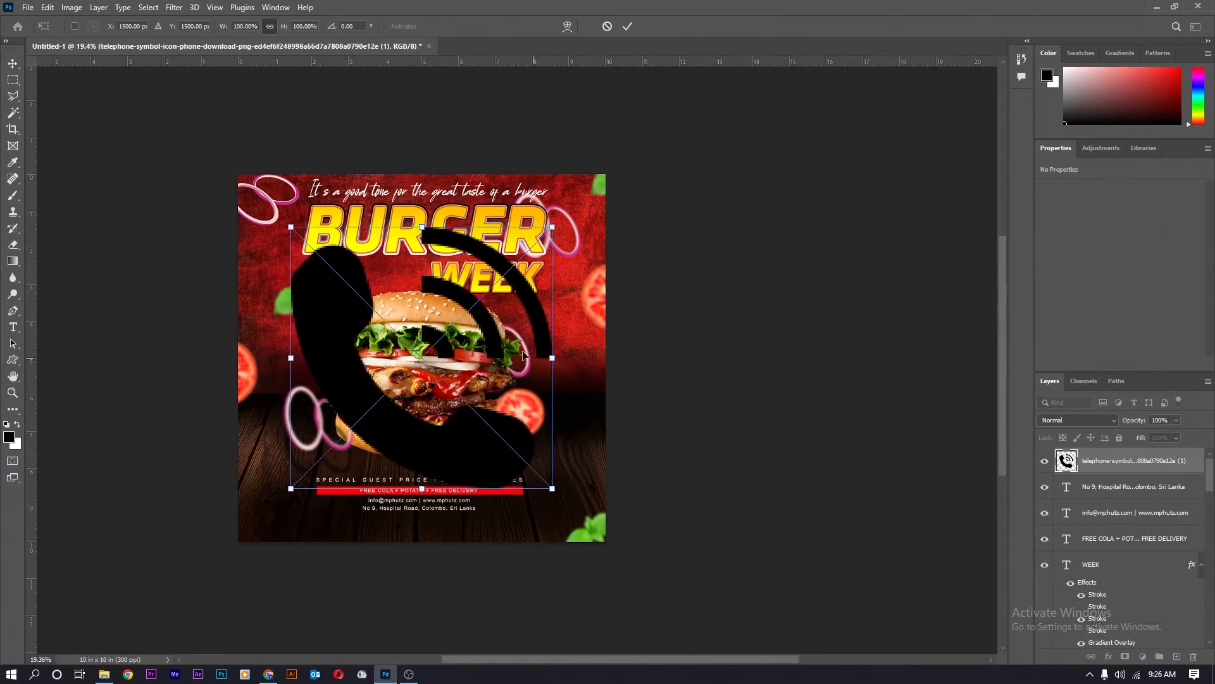
# Shrink the placed telephone image to a small icon beneath the address line.
pyautogui.moveTo(523, 352); pyautogui.dragTo(510, 402)
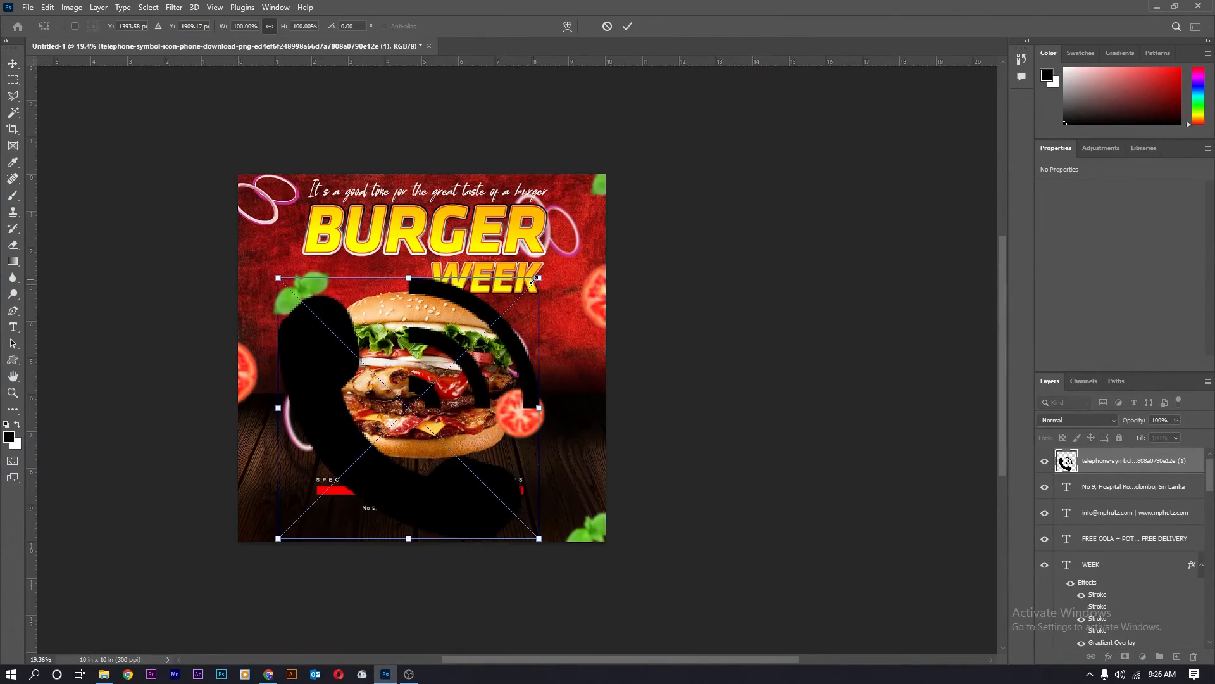
pyautogui.moveTo(538, 277); pyautogui.dragTo(420, 396)
pyautogui.moveTo(408, 408); pyautogui.dragTo(360, 540)
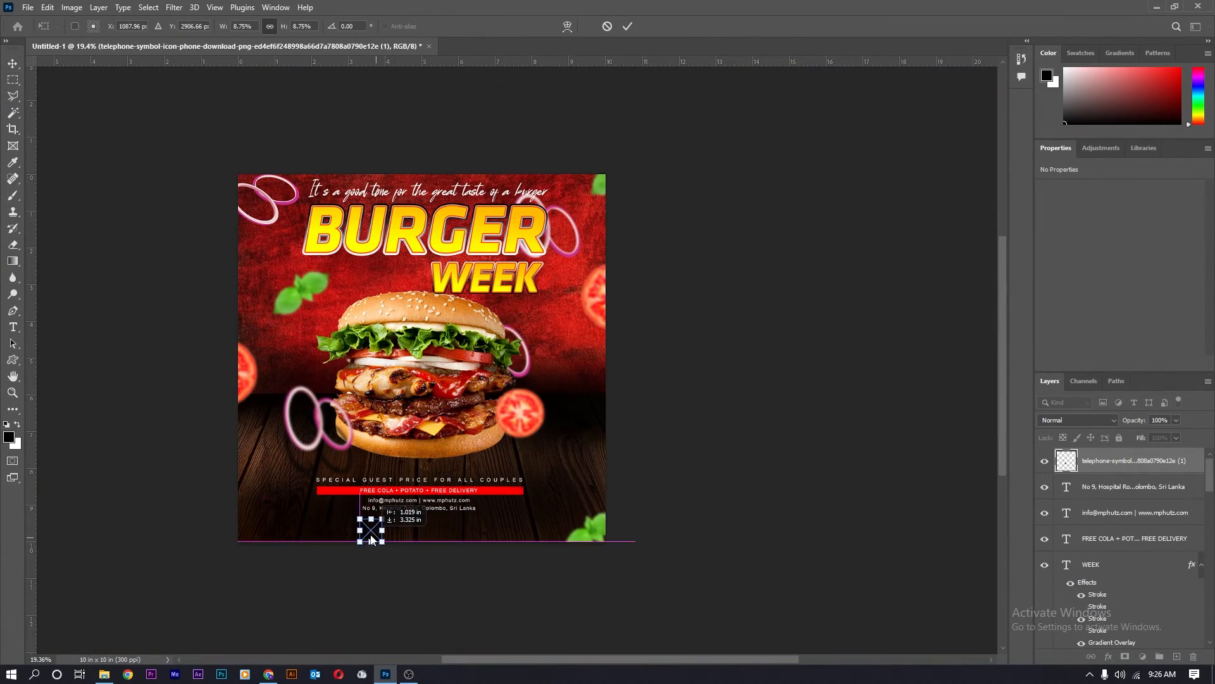
pyautogui.scroll(6, 361, 540)
pyautogui.moveTo(397, 399); pyautogui.dragTo(316, 437)
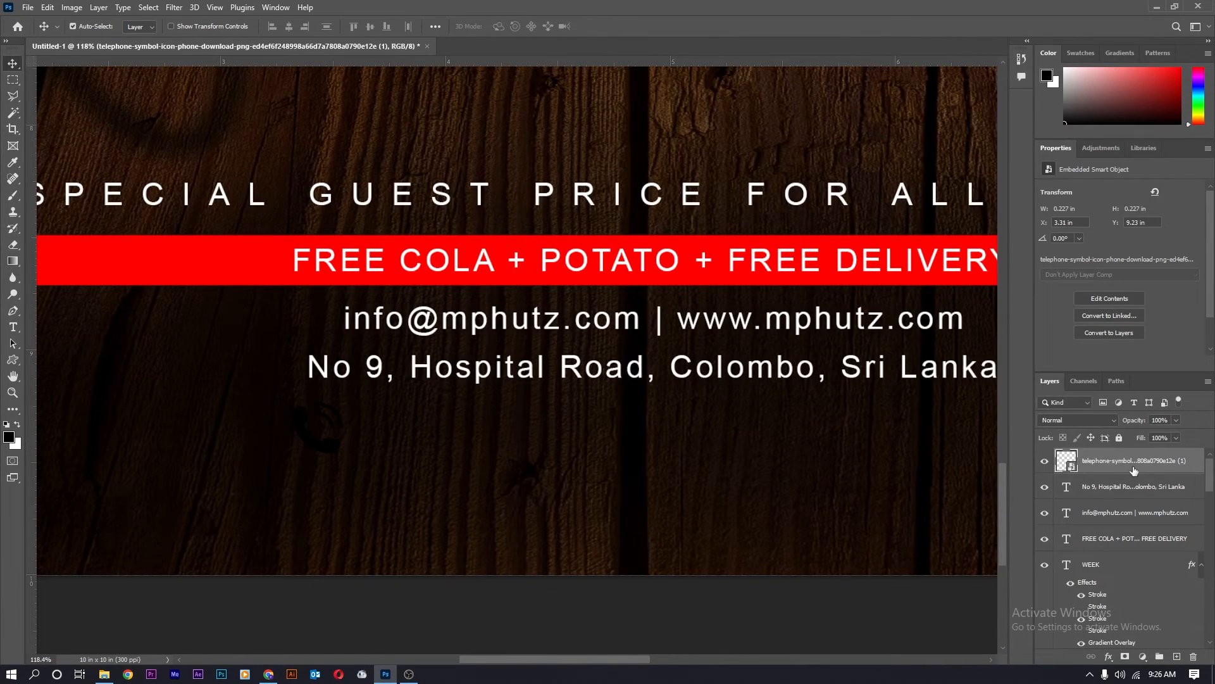
# Rasterize the telephone layer and load its shape as a selection.
pyautogui.rightClick(1133, 470)
pyautogui.click(1013, 348)
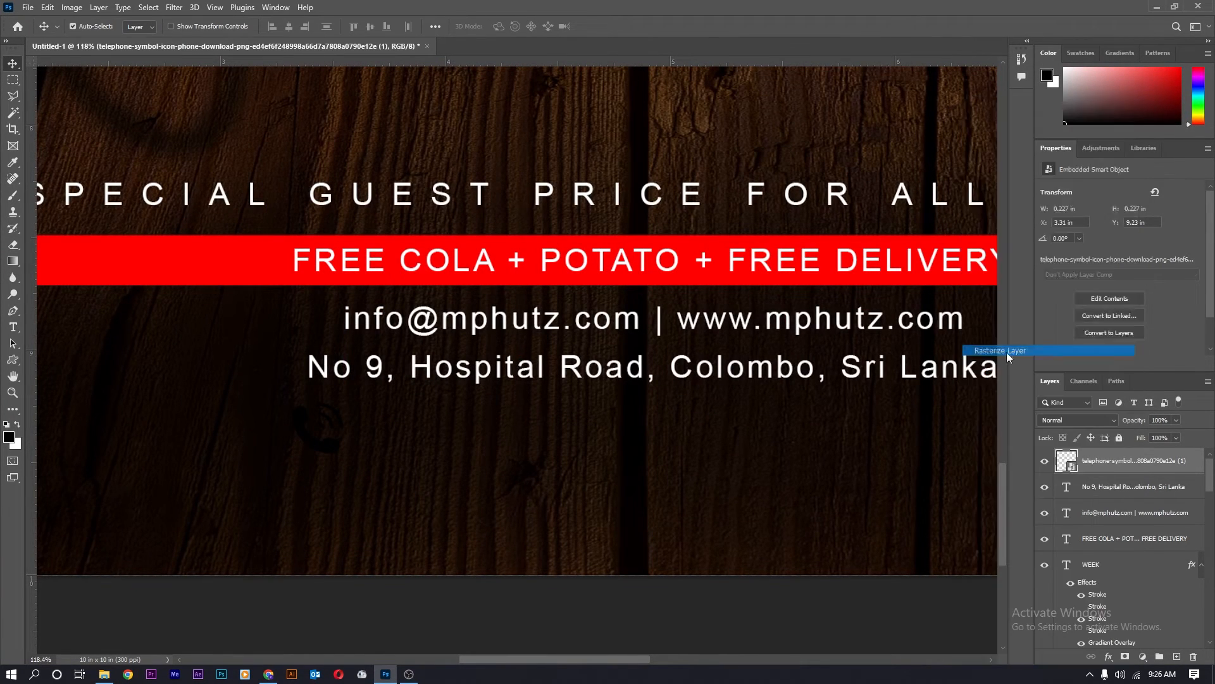
pyautogui.keyDown('ctrl'); pyautogui.click(1066, 464); pyautogui.keyUp('ctrl')
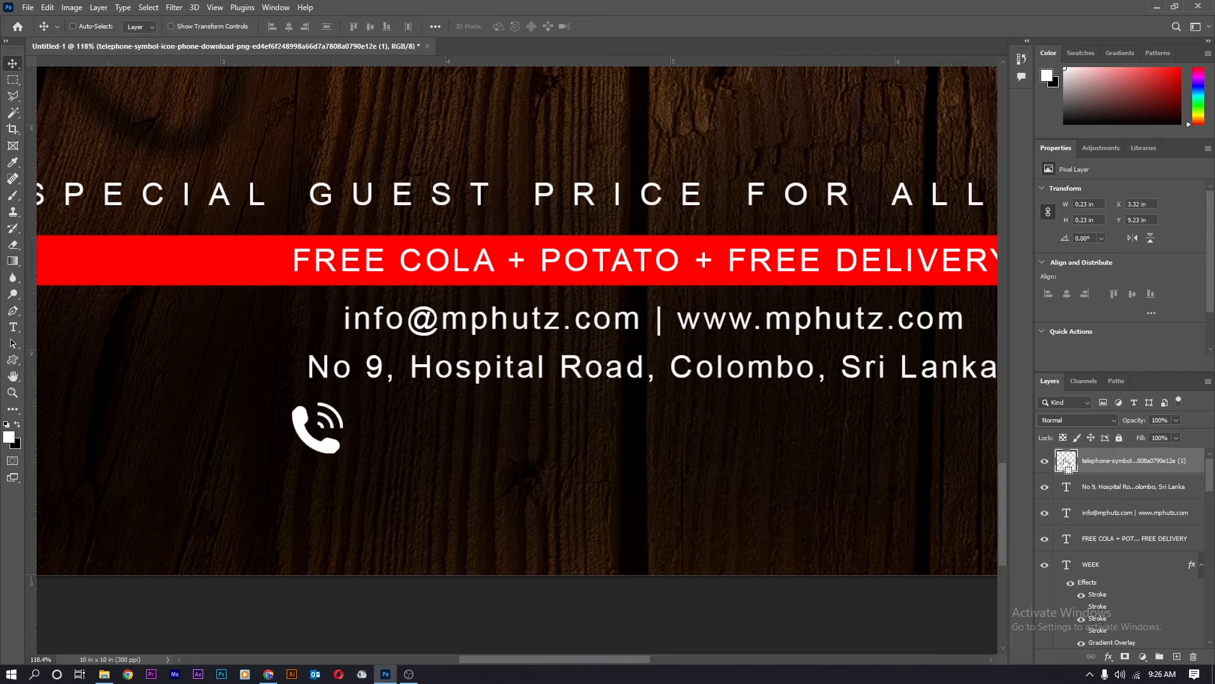
pyautogui.scroll(-3, 342, 500)
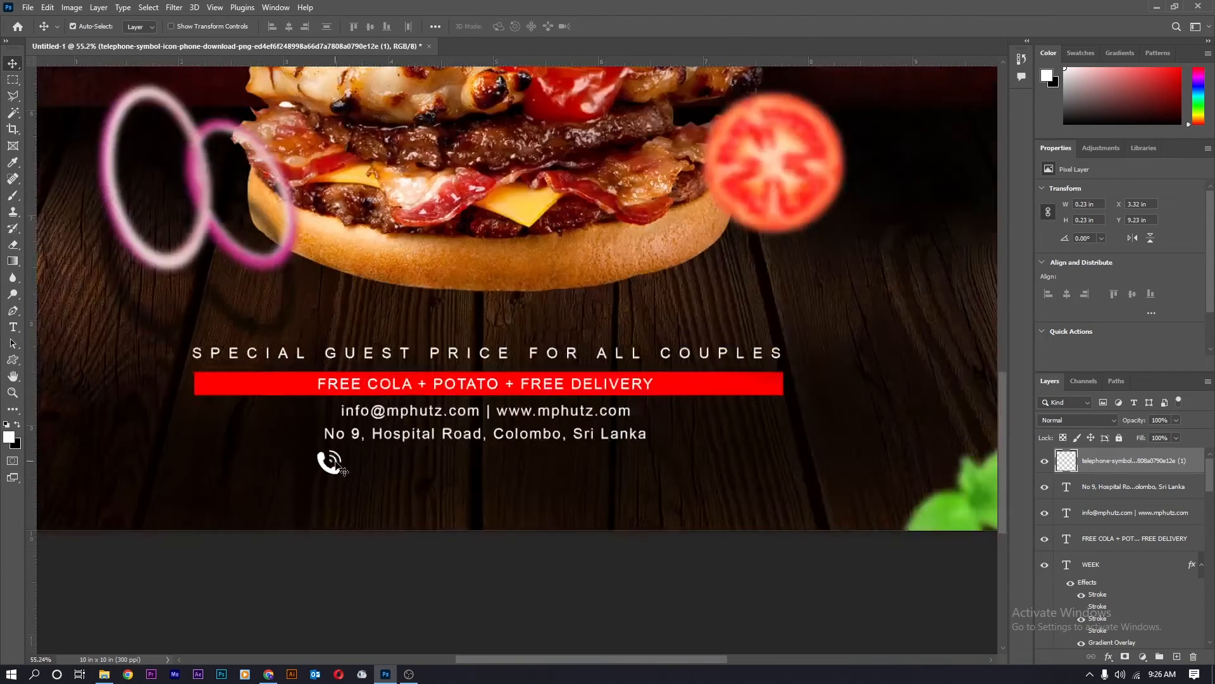
# Move the phone icon slightly to the left.
pyautogui.scroll(5, 333, 472)
pyautogui.scroll(-2, 334, 479)
pyautogui.moveTo(334, 479); pyautogui.dragTo(292, 477)
pyautogui.scroll(-2, 331, 482)
pyautogui.scroll(-2, 332, 484)
# Draw a thin bar beside the phone icon on a new layer and fill it white.
pyautogui.press('m')
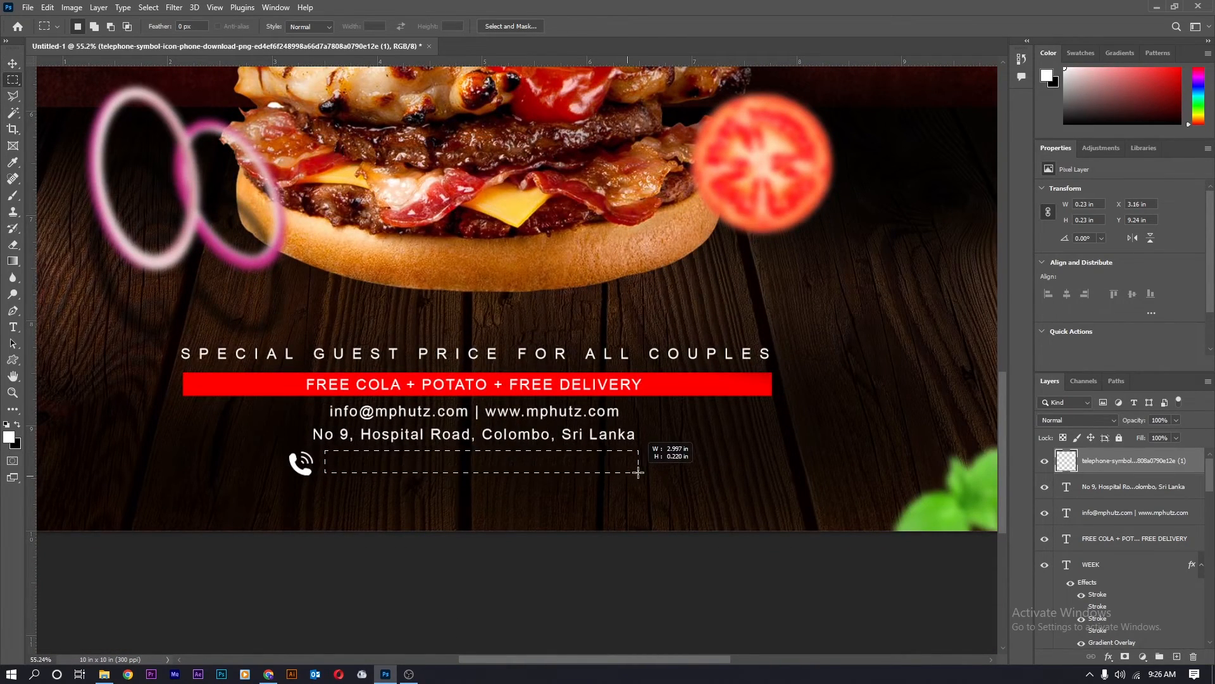
pyautogui.moveTo(634, 471); pyautogui.dragTo(631, 469)
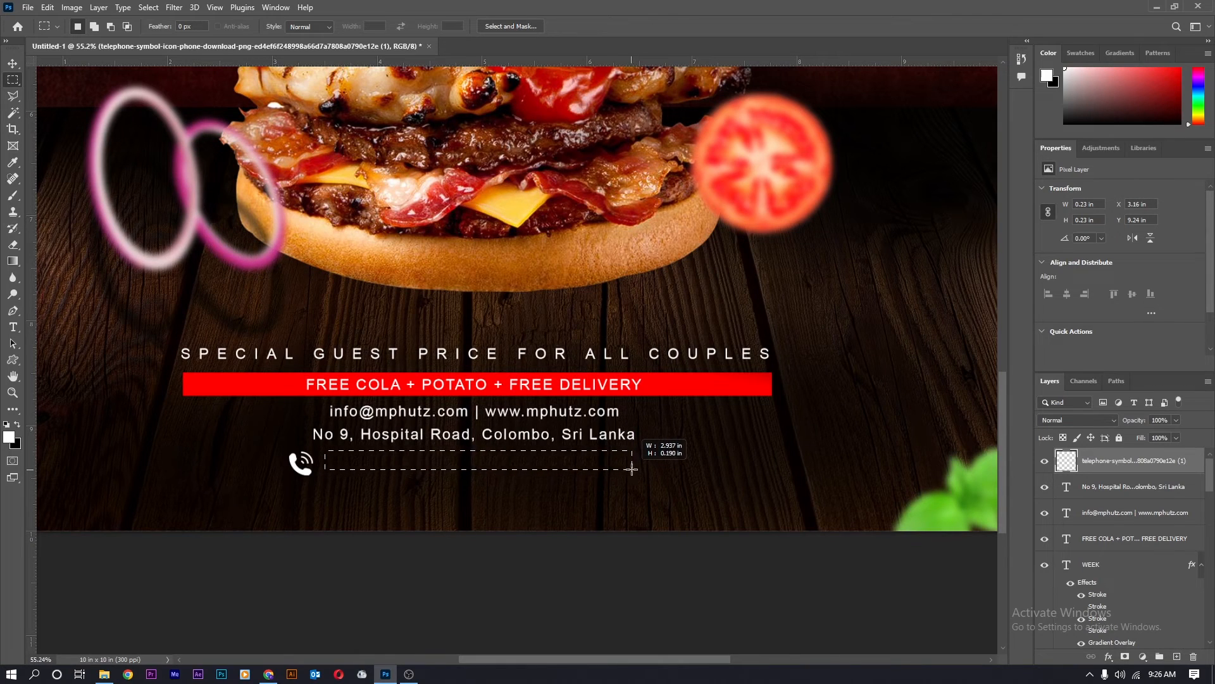
pyautogui.hotkey('ctrl', 'shift', 'n')
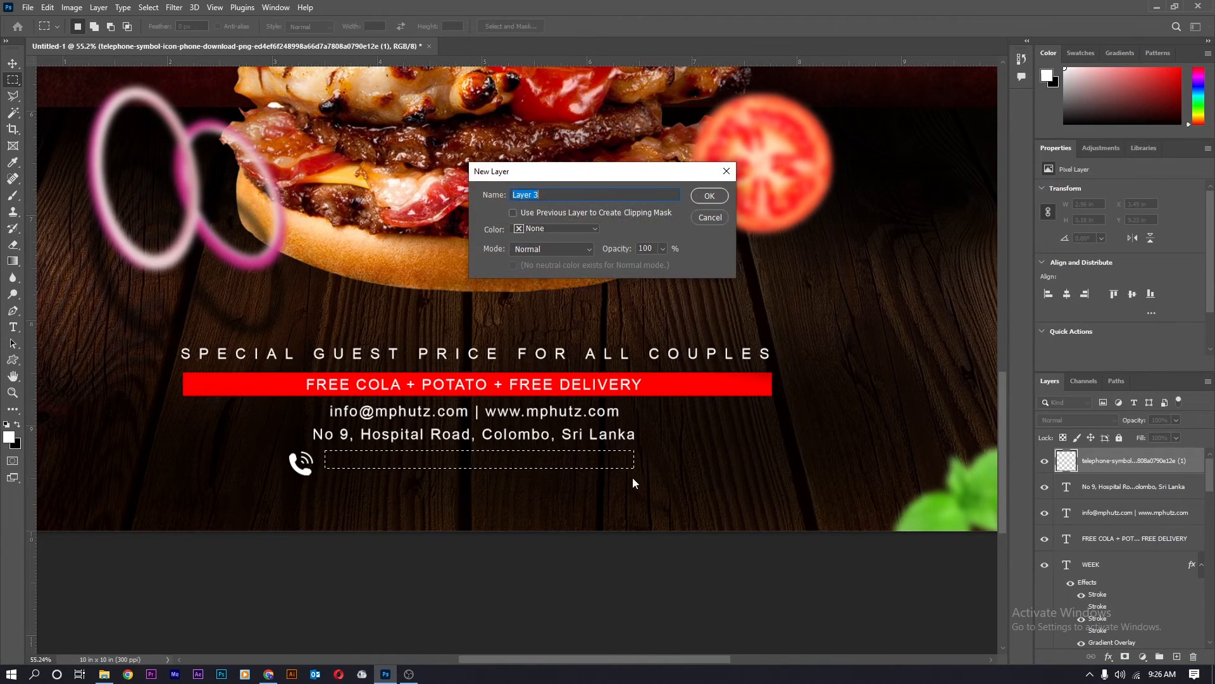
pyautogui.press('Return')
pyautogui.hotkey('alt', 'BackSpace')
pyautogui.hotkey('ctrl', 'd')
pyautogui.press('v')
# Confirm red as the colour for the phone numbers.
pyautogui.scroll(-1, 635, 483)
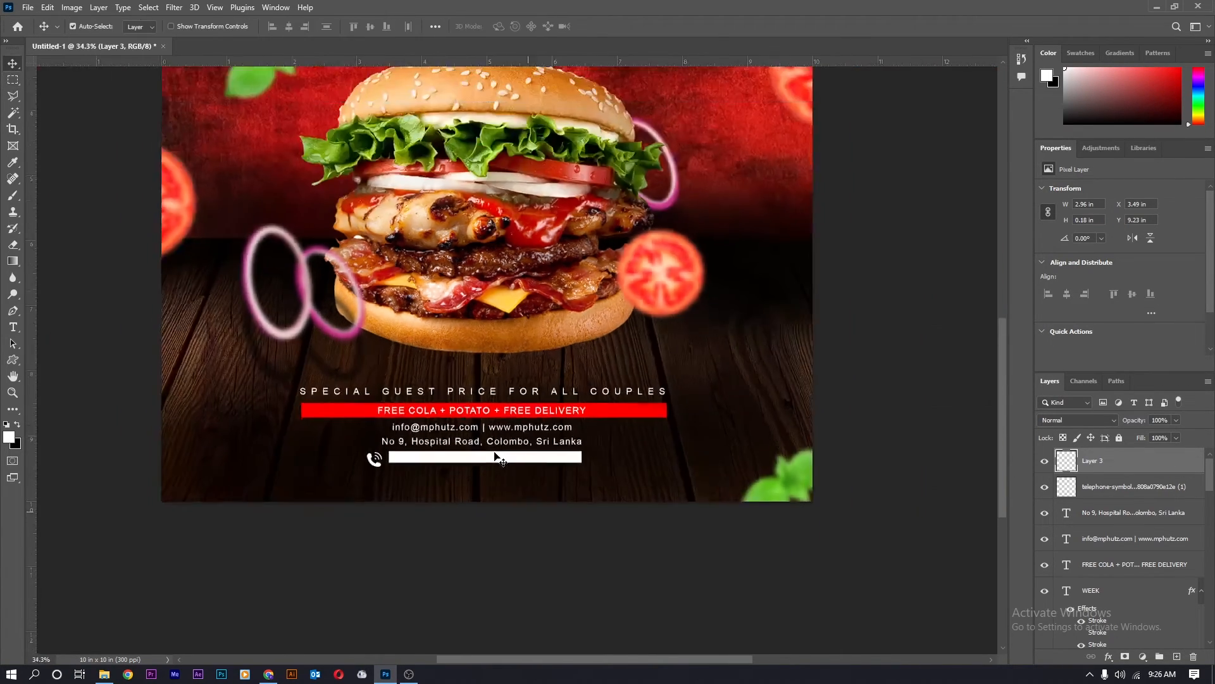
pyautogui.scroll(6, 402, 443)
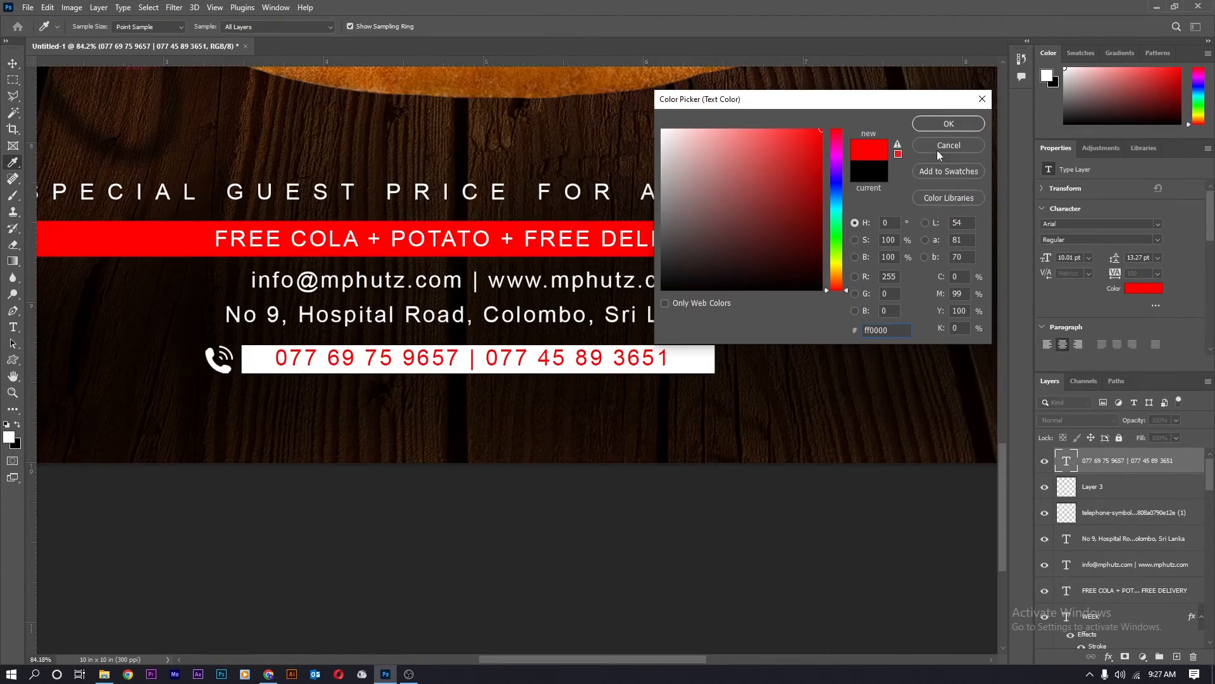
pyautogui.click(935, 129)
pyautogui.scroll(-5, 474, 442)
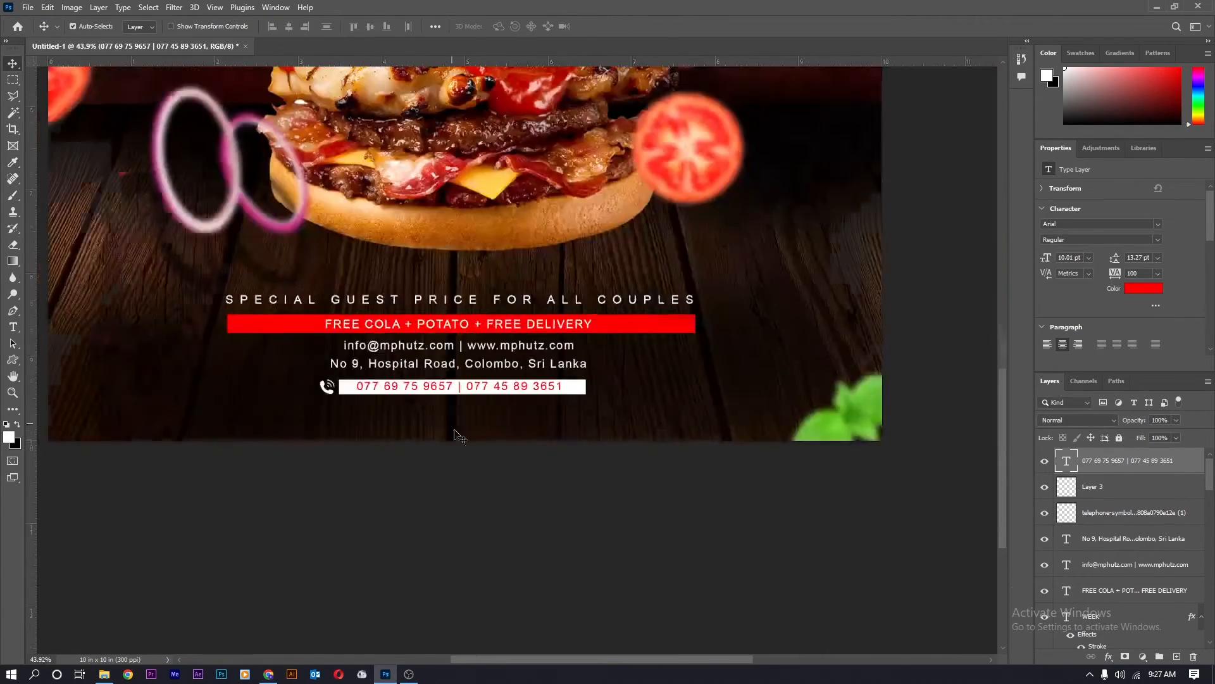
# Fill the white phone-number bar with the red sampled from the FREE COLA banner.
pyautogui.scroll(3, 488, 399)
pyautogui.scroll(4, 476, 380)
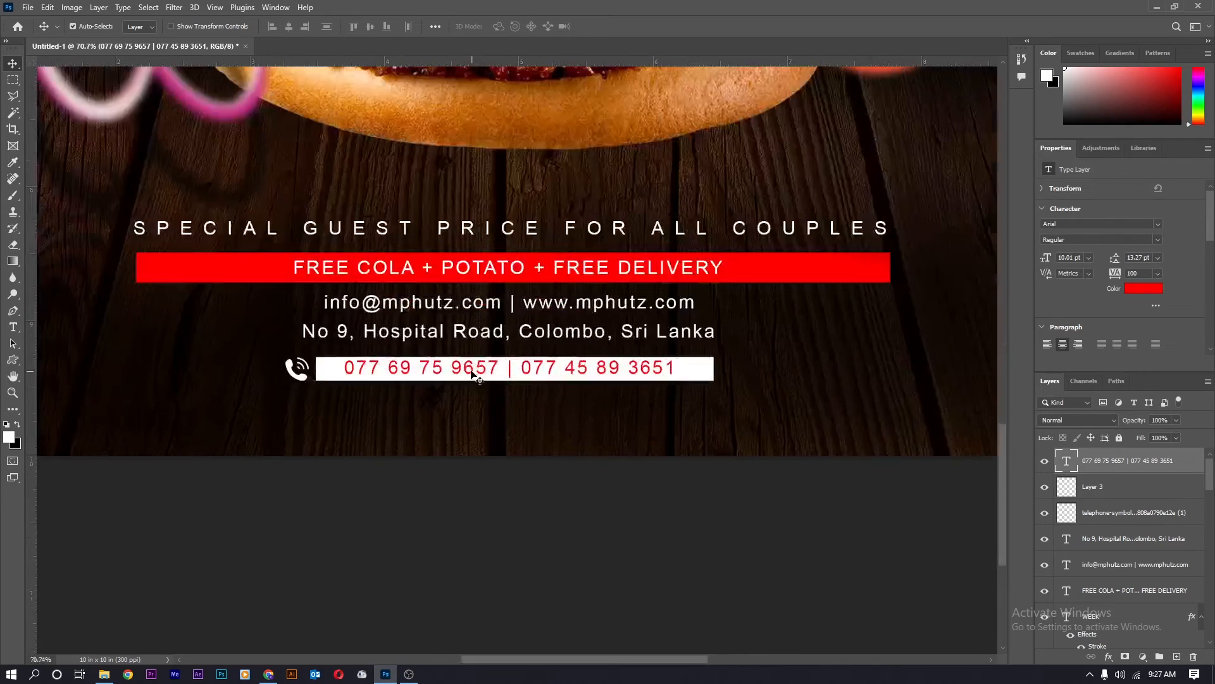
pyautogui.hotkey('ctrl', 'z')
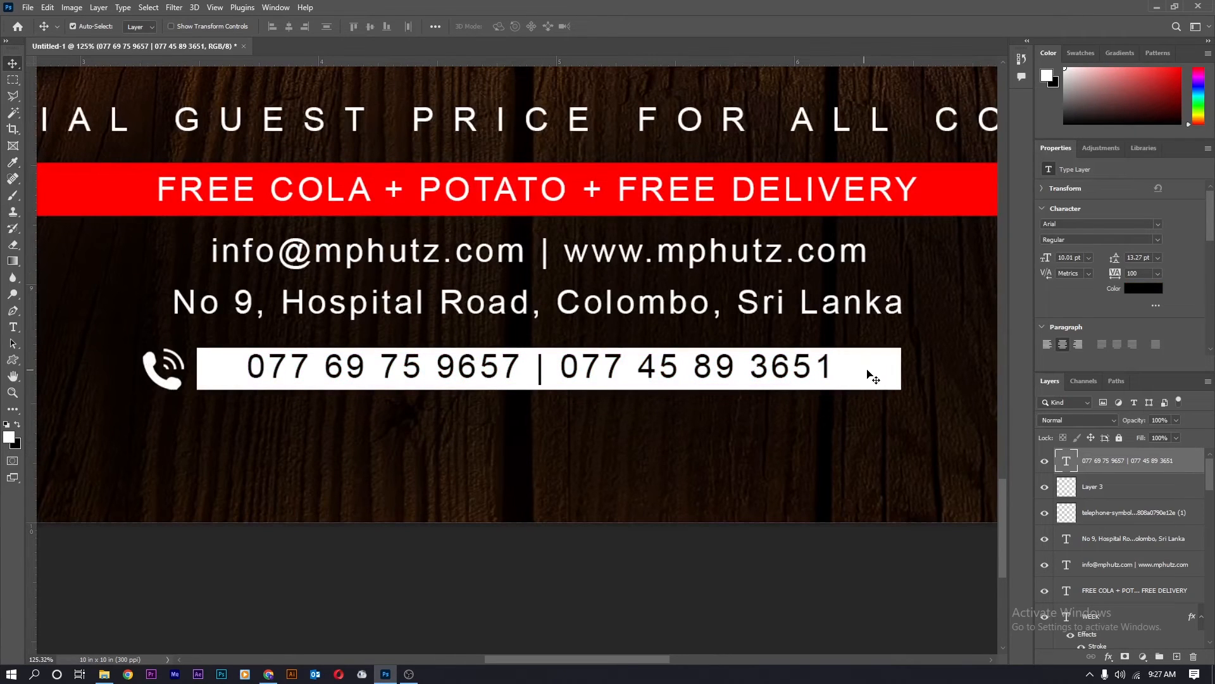
pyautogui.click(861, 386)
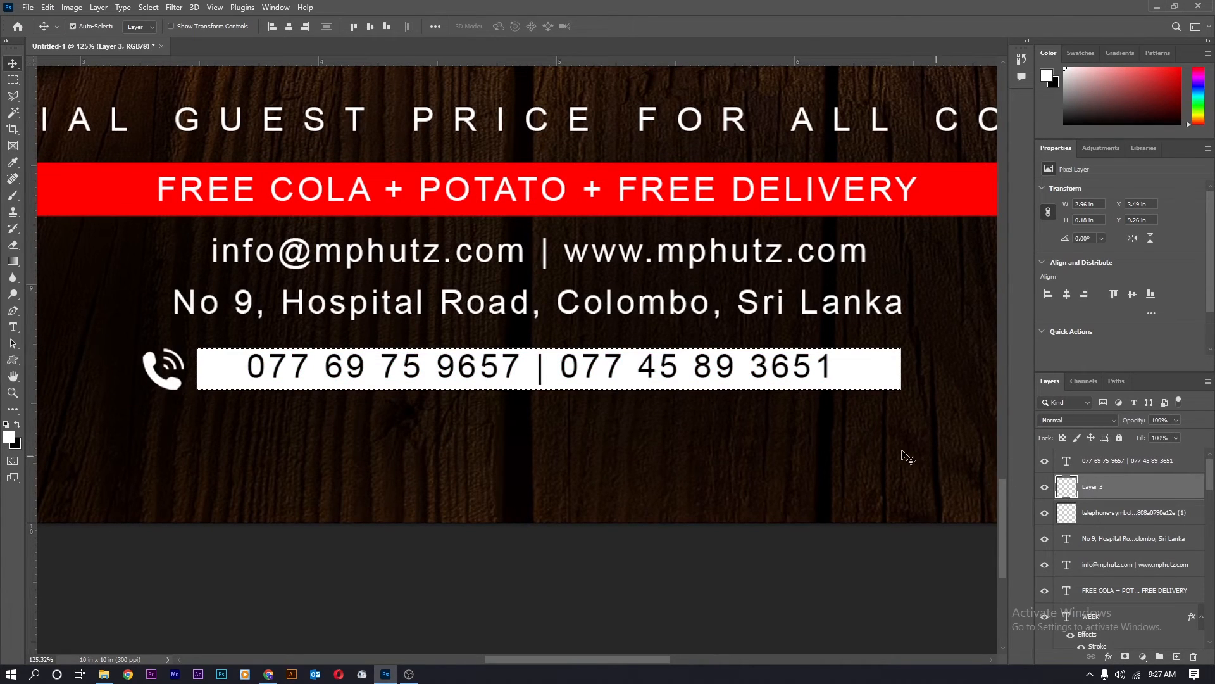
pyautogui.press('i')
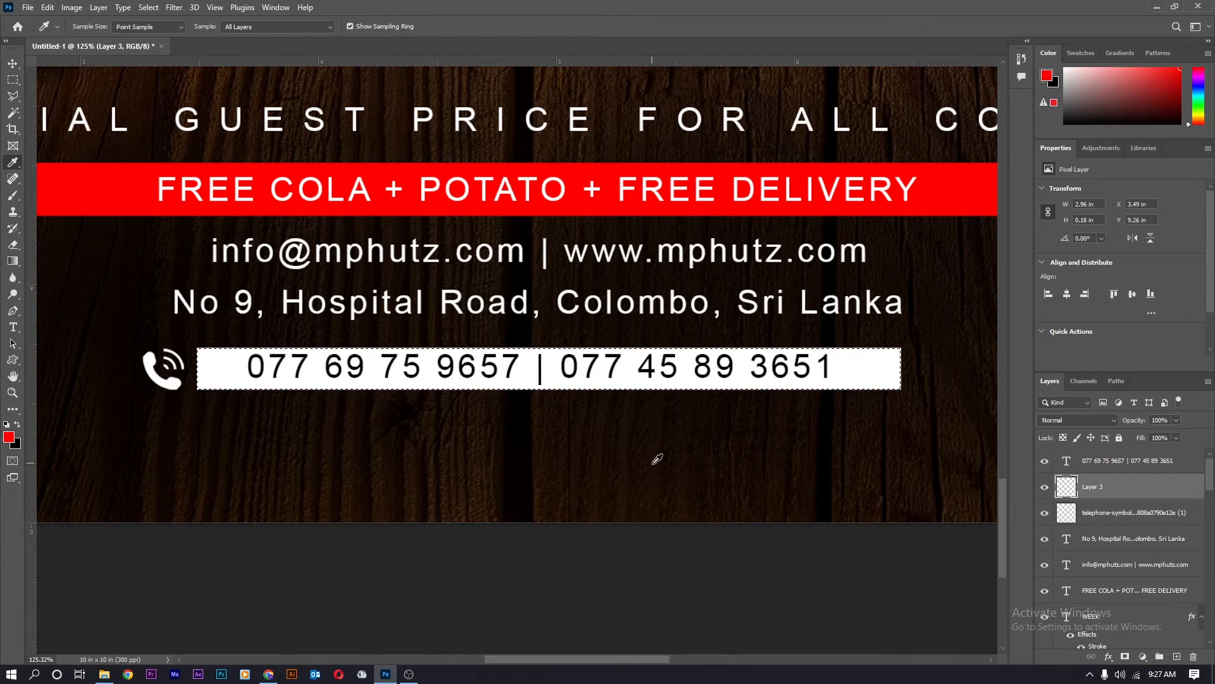
pyautogui.hotkey('alt', 'BackSpace')
pyautogui.hotkey('ctrl', 'd')
# Set the phone-number text colour to white (#ffffff).
pyautogui.scroll(2, 630, 358)
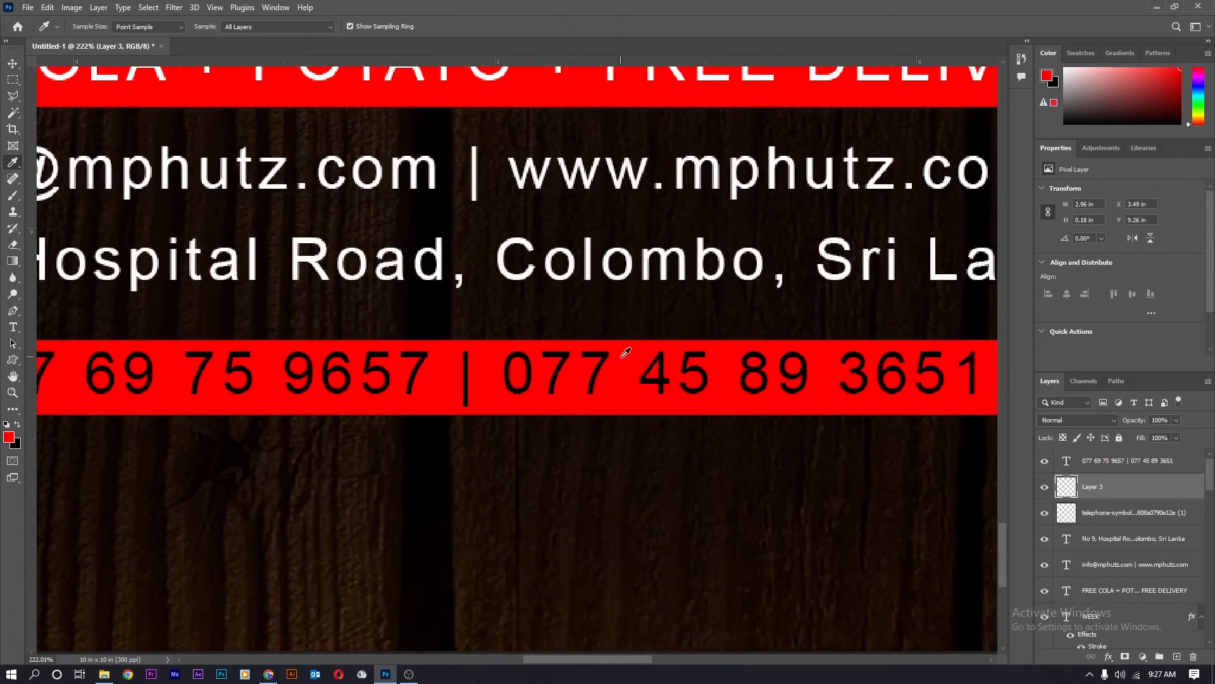
pyautogui.press('v')
pyautogui.click(615, 364)
pyautogui.click(1137, 289)
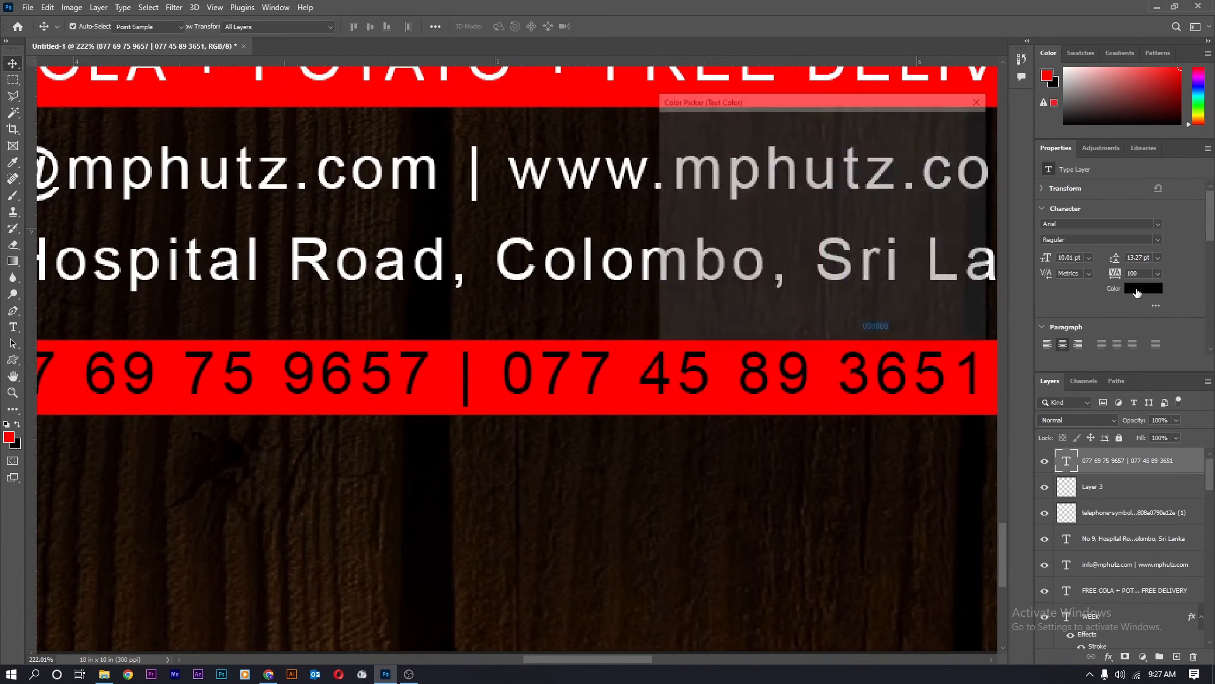
pyautogui.write('ffffff')
pyautogui.press('Return')
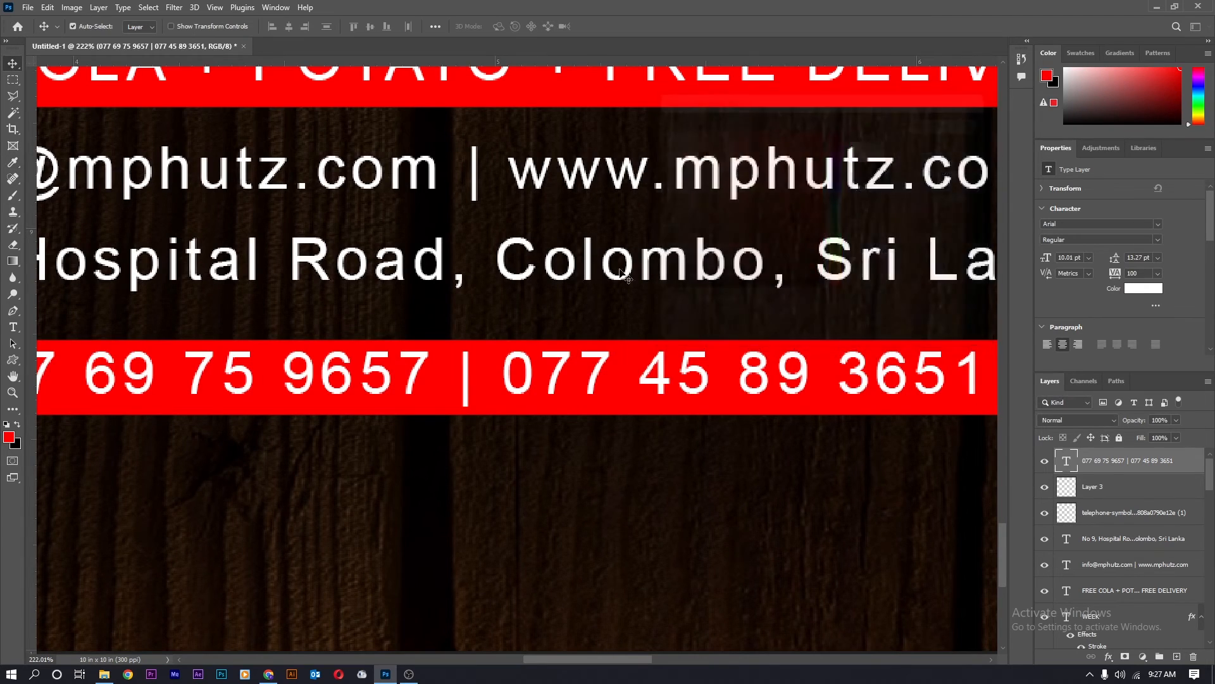
pyautogui.scroll(-10, 427, 401)
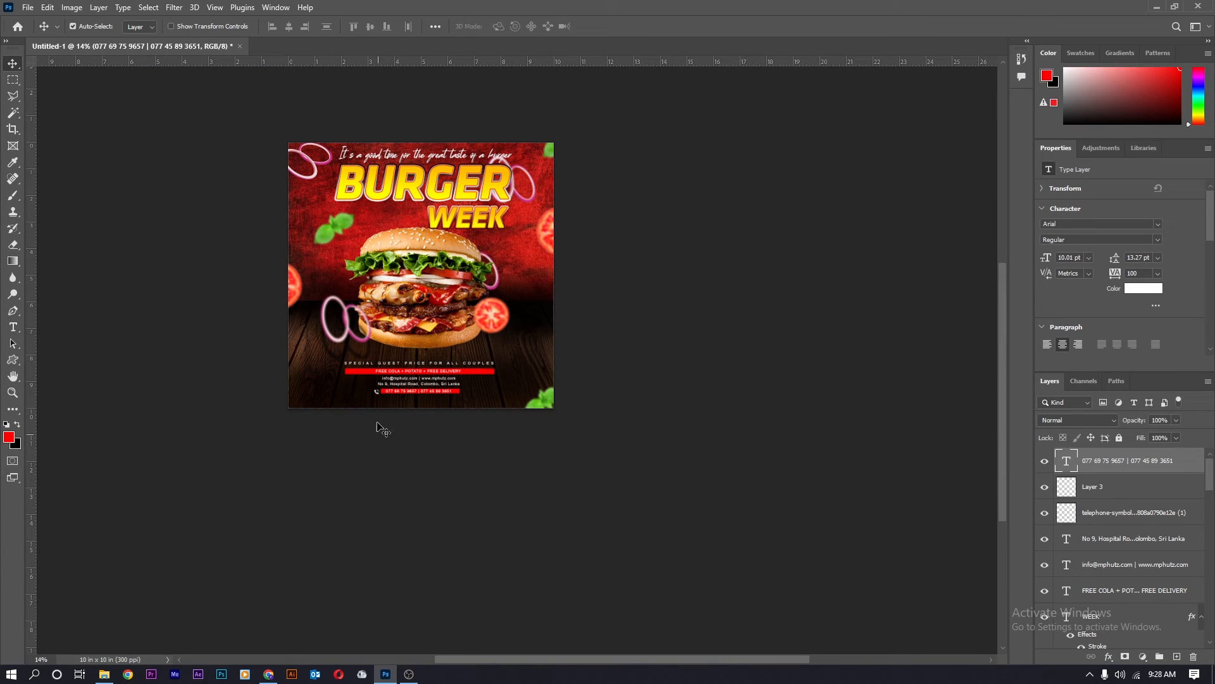
# Scale the red bar and numbers to 121% and widen the bar to 144%.
pyautogui.scroll(7, 383, 429)
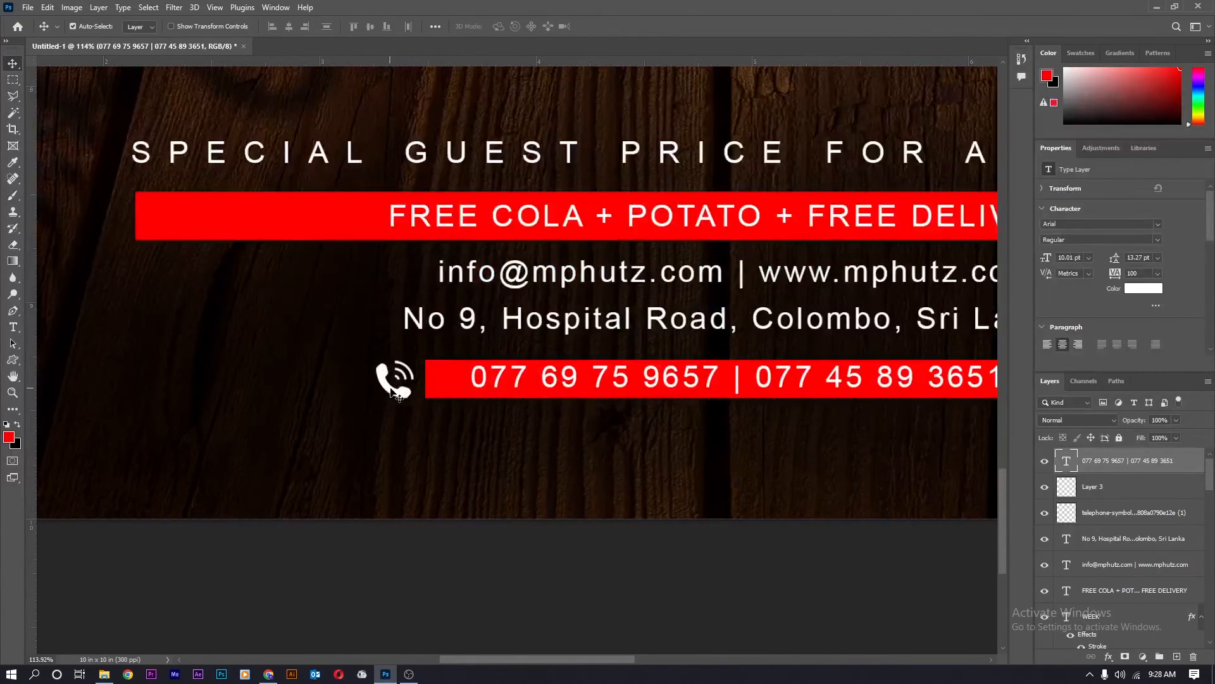
pyautogui.moveTo(399, 396); pyautogui.dragTo(237, 396)
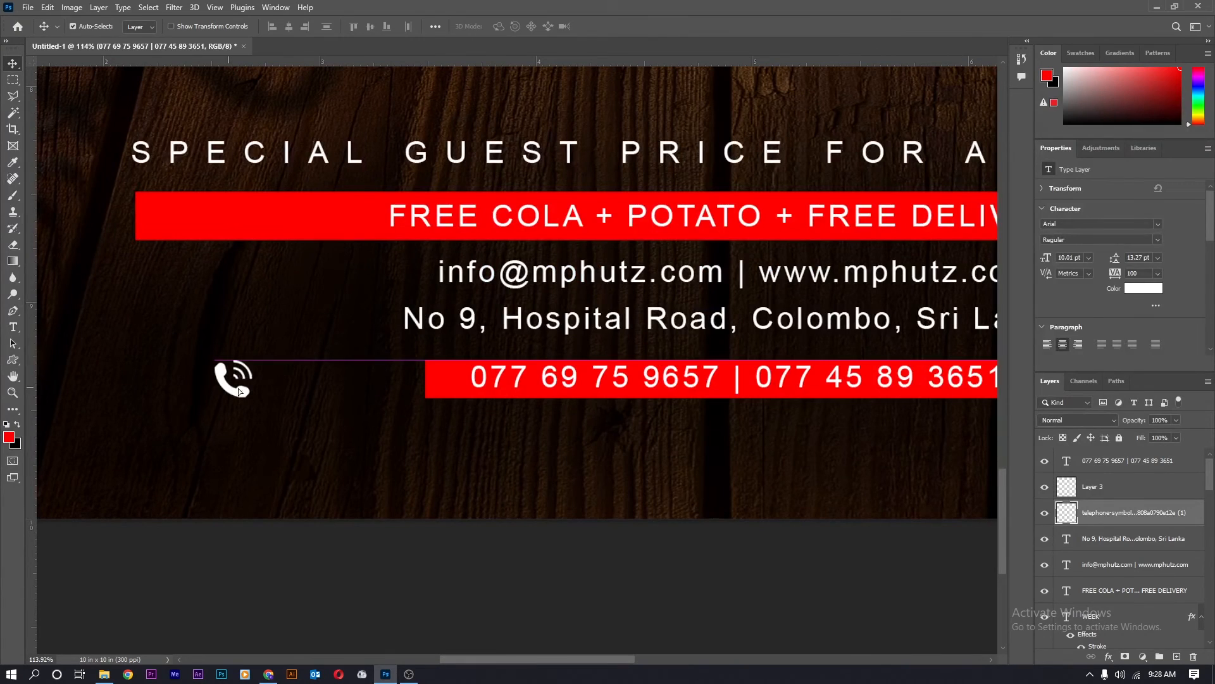
pyautogui.keyDown('shift'); pyautogui.click(483, 389); pyautogui.keyUp('shift')
pyautogui.hotkey('ctrl', 't')
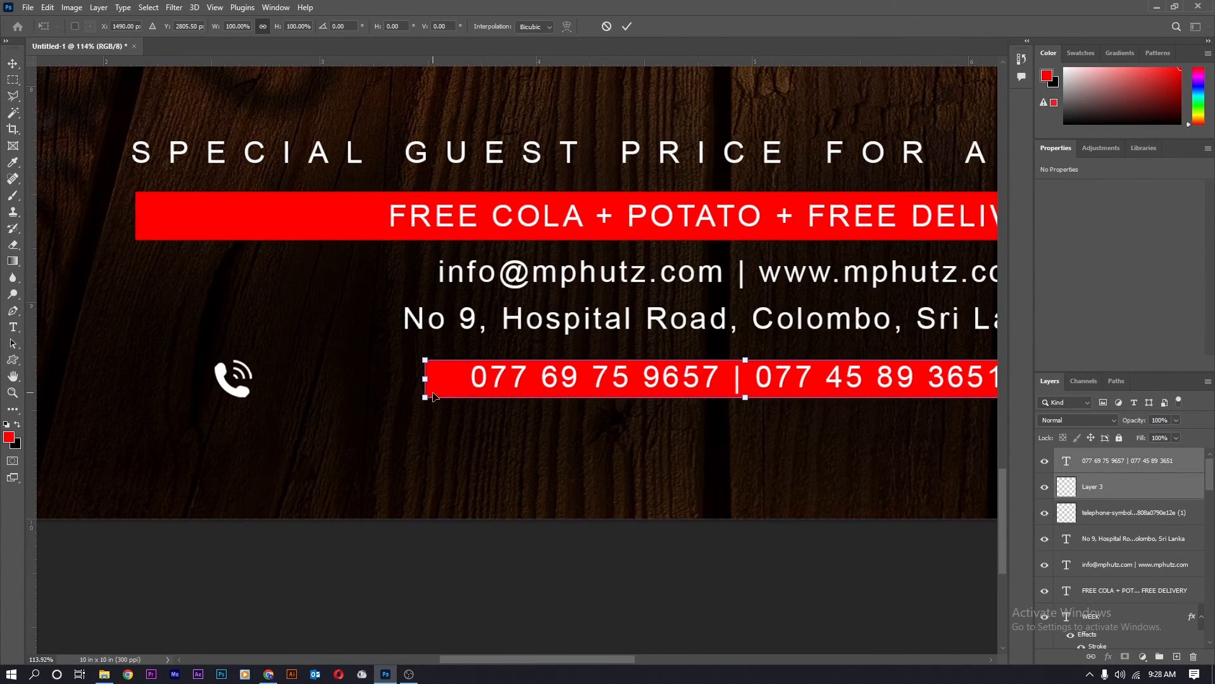
pyautogui.moveTo(416, 395); pyautogui.dragTo(279, 398)
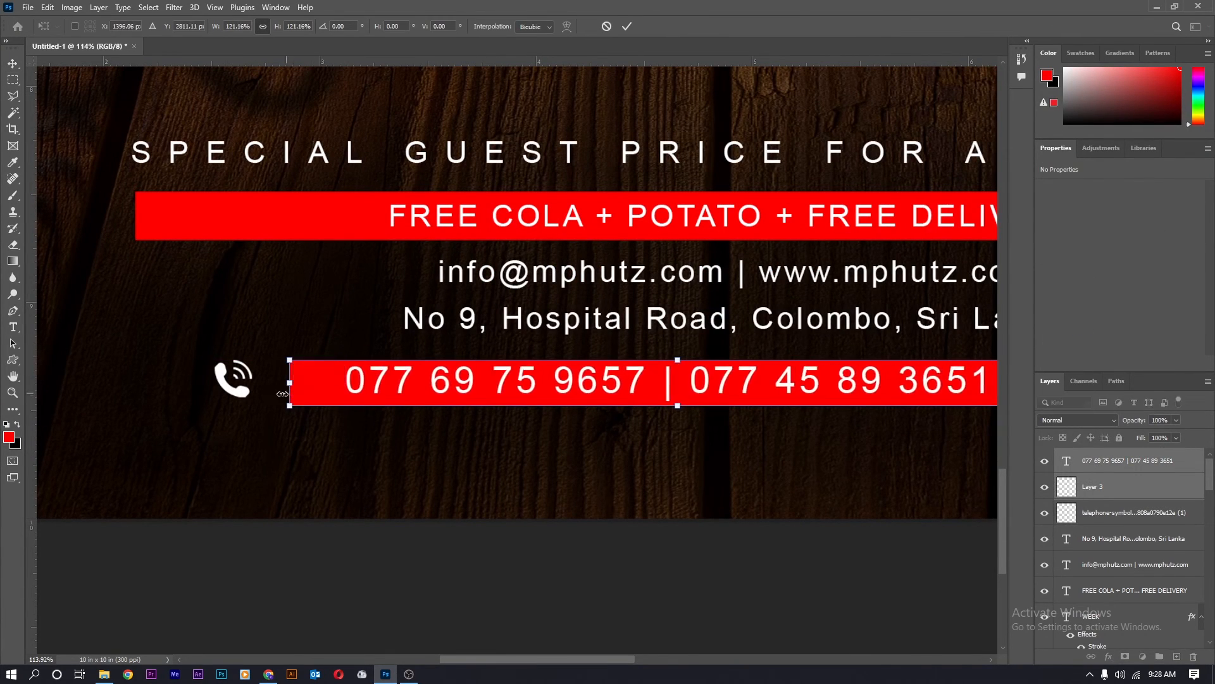
pyautogui.scroll(-2, 284, 398)
pyautogui.moveTo(701, 384); pyautogui.dragTo(780, 367)
pyautogui.press('Return')
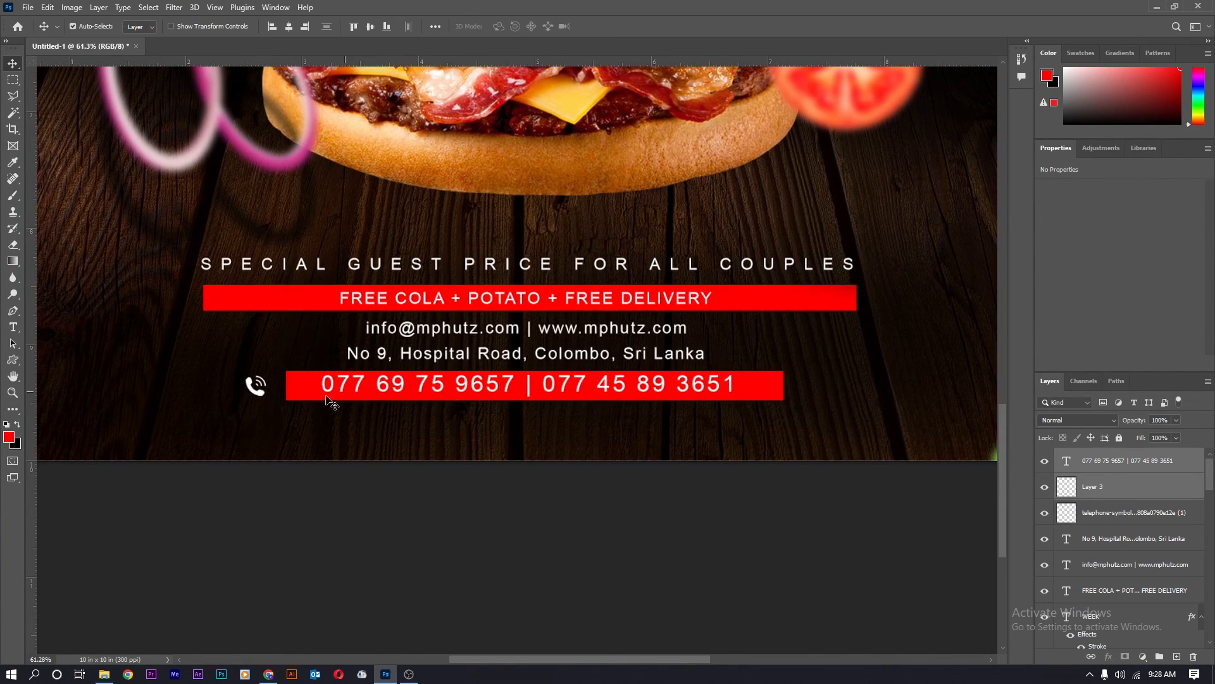
# Resize the phone icon to 129% and place it just left of the bar.
pyautogui.scroll(3, 291, 398)
pyautogui.moveTo(195, 391); pyautogui.dragTo(240, 396)
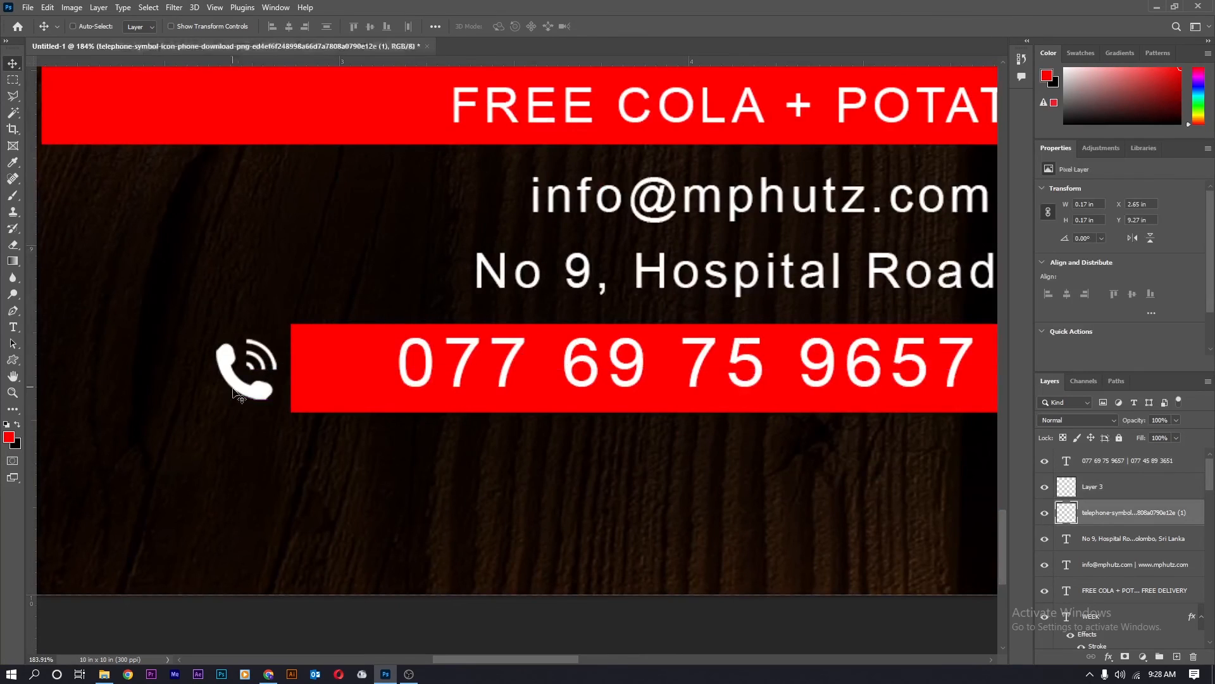
pyautogui.hotkey('ctrl', 't')
pyautogui.moveTo(278, 338); pyautogui.dragTo(294, 323)
pyautogui.moveTo(254, 371); pyautogui.dragTo(232, 373)
pyautogui.moveTo(271, 323); pyautogui.dragTo(265, 330)
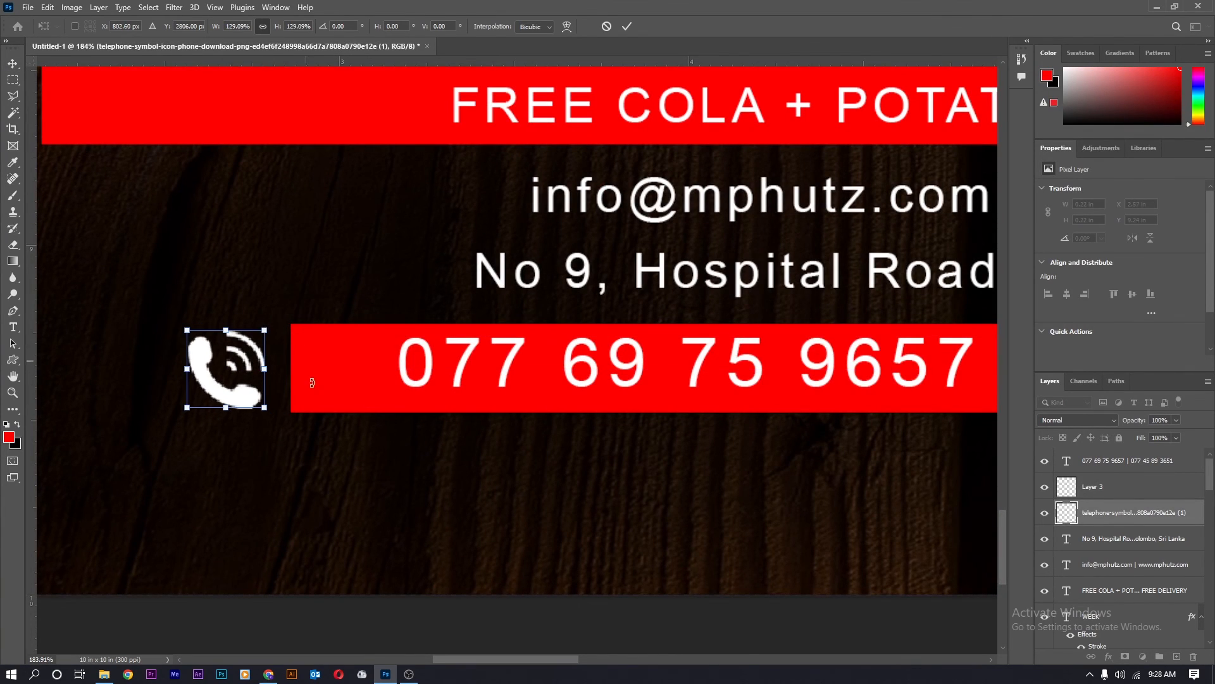
pyautogui.press('Return')
pyautogui.scroll(-8, 408, 358)
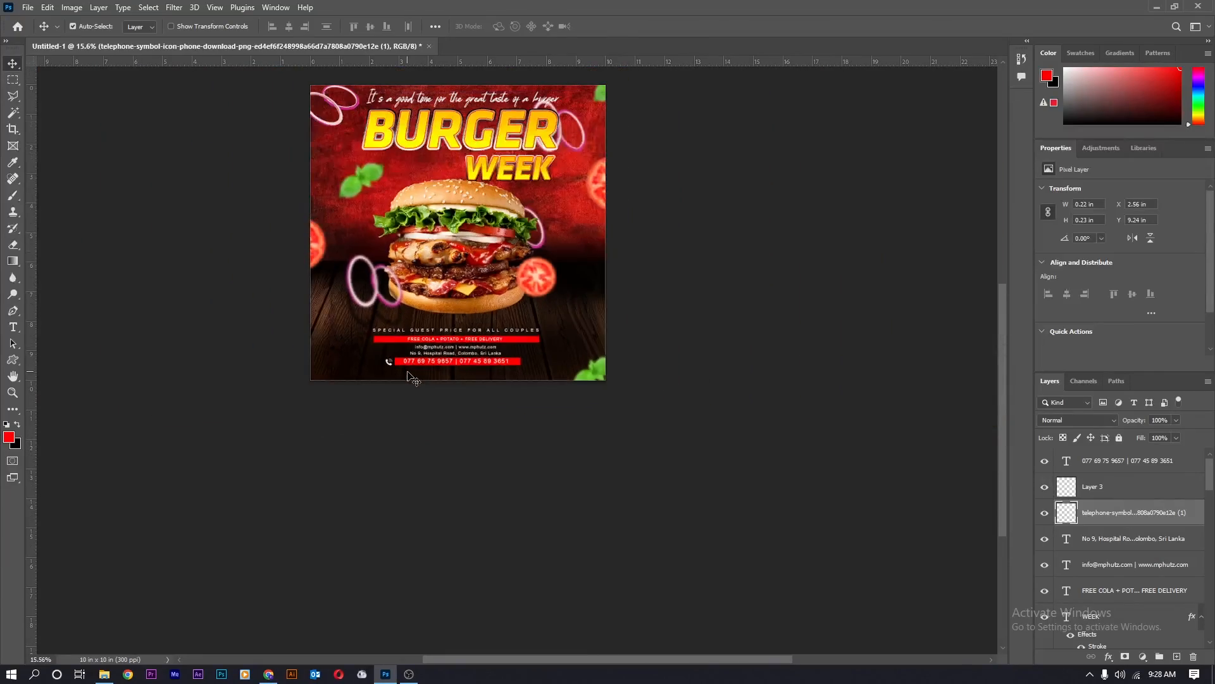